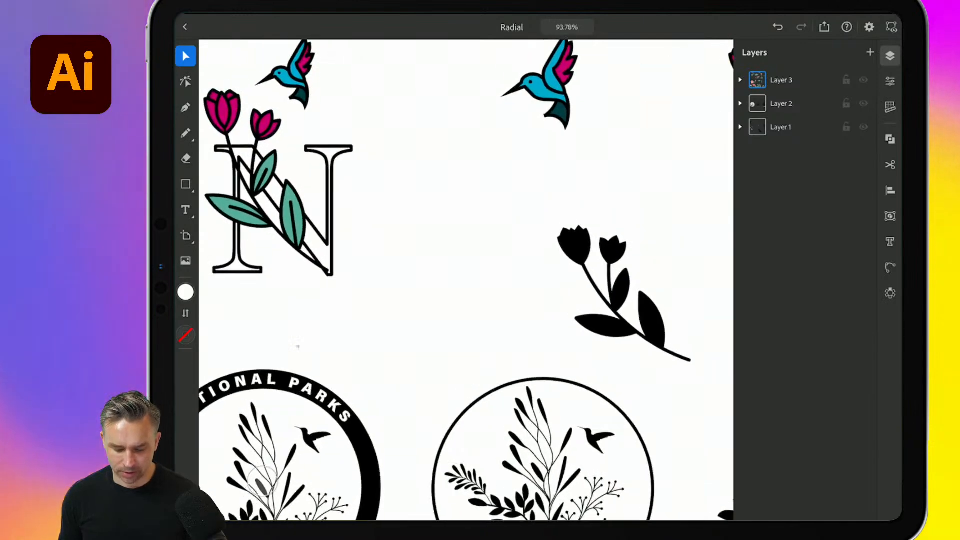
- Examine the N monogram, the hummingbirds, the badge logos and the floral elements across the artboard
{"action": "scroll", "coordinate": [297, 347], "scroll_direction": "down", "scroll_amount": 5}
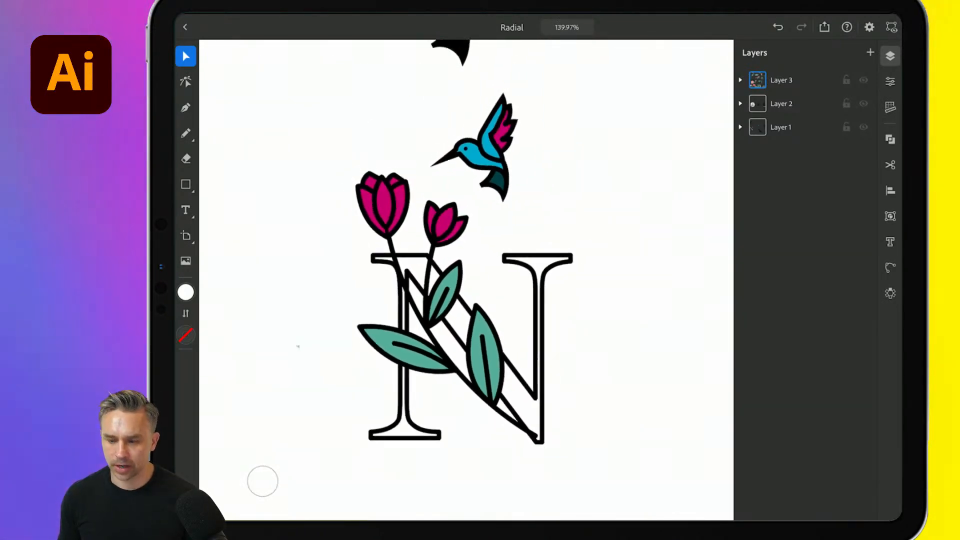
{"action": "scroll", "coordinate": [297, 346], "scroll_direction": "up", "scroll_amount": 3}
{"action": "scroll", "coordinate": [298, 347], "scroll_direction": "up", "scroll_amount": 2}
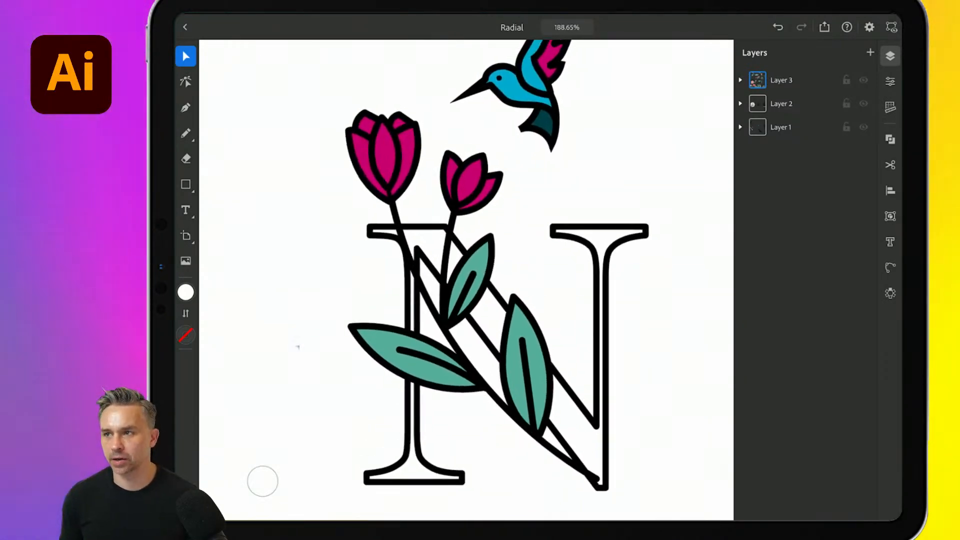
{"action": "scroll", "coordinate": [297, 347], "scroll_direction": "down", "scroll_amount": 8}
{"action": "scroll", "coordinate": [466, 280], "scroll_direction": "down", "scroll_amount": 1}
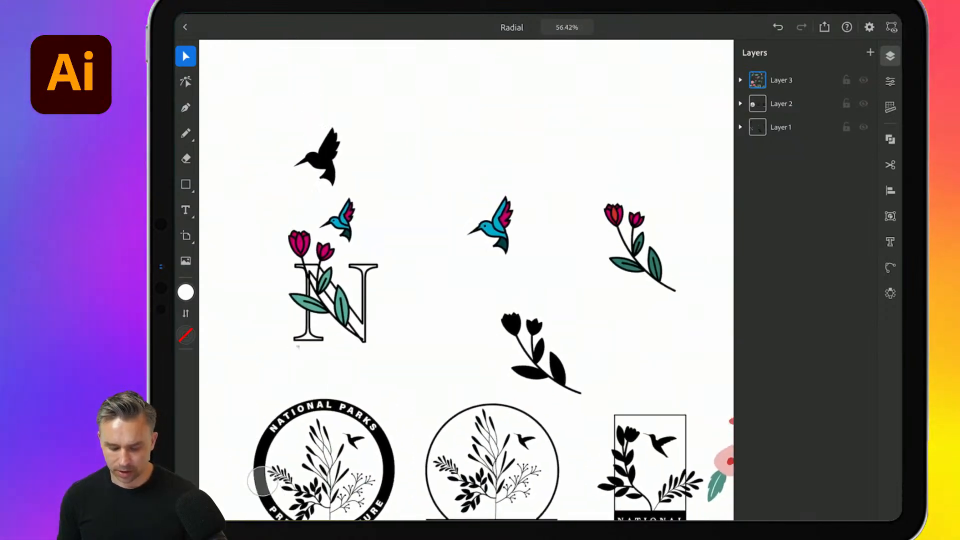
{"action": "scroll", "coordinate": [466, 279], "scroll_direction": "down", "scroll_amount": 3}
{"action": "scroll", "coordinate": [466, 280], "scroll_direction": "up", "scroll_amount": 4}
{"action": "scroll", "coordinate": [466, 280], "scroll_direction": "down", "scroll_amount": 5}
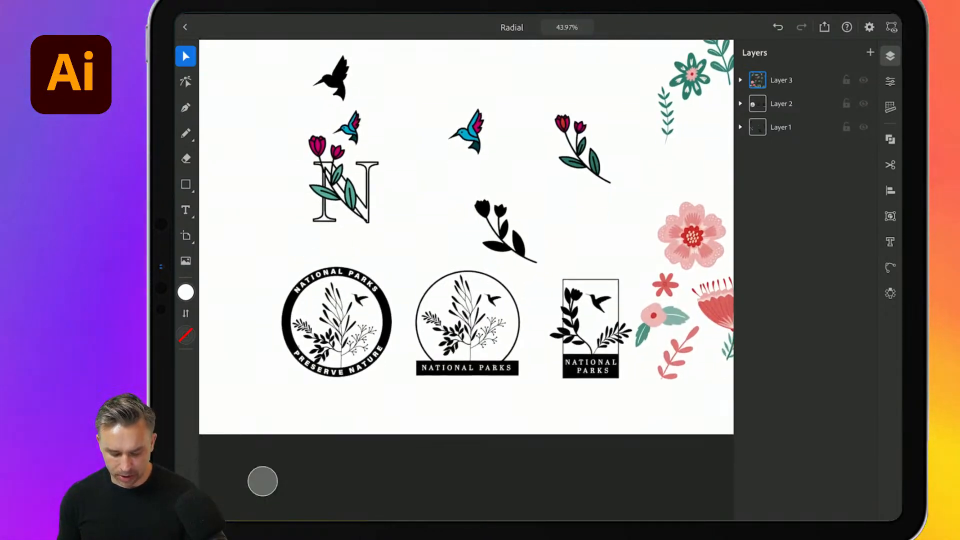
{"action": "scroll", "coordinate": [297, 346], "scroll_direction": "down", "scroll_amount": 2}
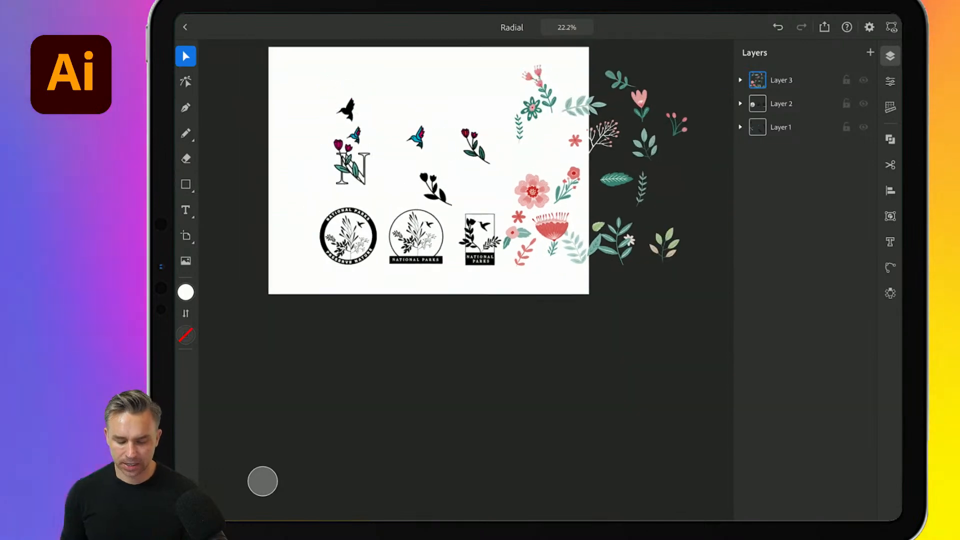
- Move the black hummingbird to the right, away from the monogram, and shift the N with its flowers upward
{"action": "scroll", "coordinate": [298, 346], "scroll_direction": "up", "scroll_amount": 6}
{"action": "scroll", "coordinate": [297, 347], "scroll_direction": "up", "scroll_amount": 3}
{"action": "left_click", "coordinate": [420, 156]}
{"action": "mouse_move", "coordinate": [420, 156]}
{"action": "left_mouse_down"}
{"action": "mouse_move", "coordinate": [677, 110]}
{"action": "mouse_move", "coordinate": [724, 111]}
{"action": "left_mouse_up"}
{"action": "left_click_drag", "start_coordinate": [328, 174], "coordinate": [530, 409]}
{"action": "left_click_drag", "start_coordinate": [440, 345], "coordinate": [414, 222]}
- Place the coloured hummingbird above the N and apply a Radial repeat to it
{"action": "left_click", "coordinate": [420, 118]}
{"action": "left_click_drag", "start_coordinate": [420, 118], "coordinate": [413, 90]}
{"action": "scroll", "coordinate": [297, 347], "scroll_direction": "up", "scroll_amount": 5}
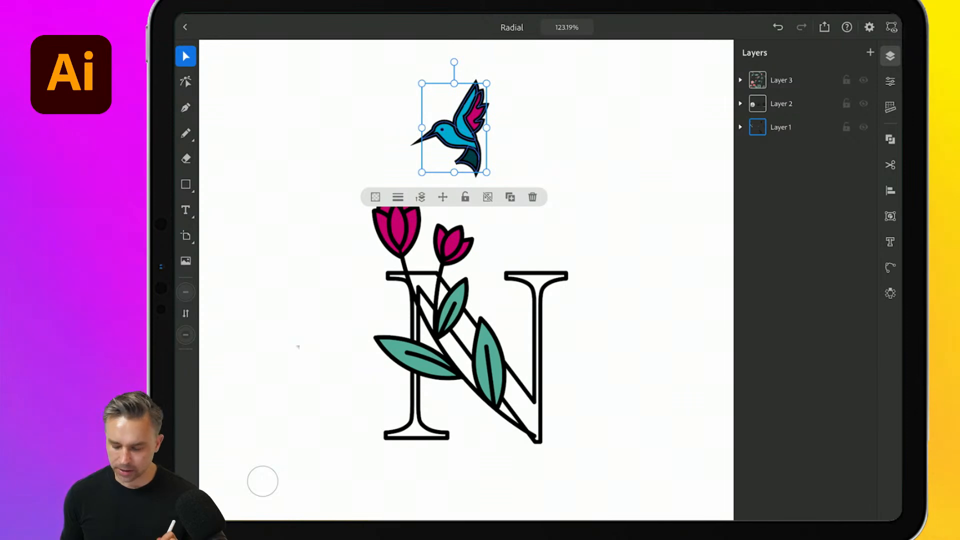
{"action": "left_click", "coordinate": [890, 294]}
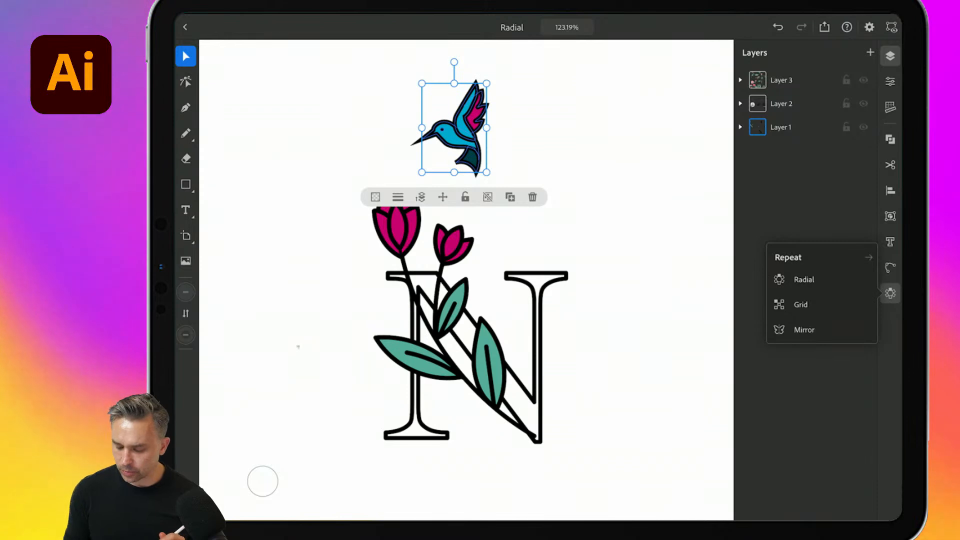
{"action": "left_click", "coordinate": [803, 279]}
- Adjust the hummingbird ring so it encircles the N, and set the number of repeated birds to 13
{"action": "left_click_drag", "start_coordinate": [449, 129], "coordinate": [550, 151]}
{"action": "left_click_drag", "start_coordinate": [702, 313], "coordinate": [701, 274]}
{"action": "scroll", "coordinate": [465, 300], "scroll_direction": "down", "scroll_amount": 3}
{"action": "scroll", "coordinate": [465, 269], "scroll_direction": "up", "scroll_amount": 3}
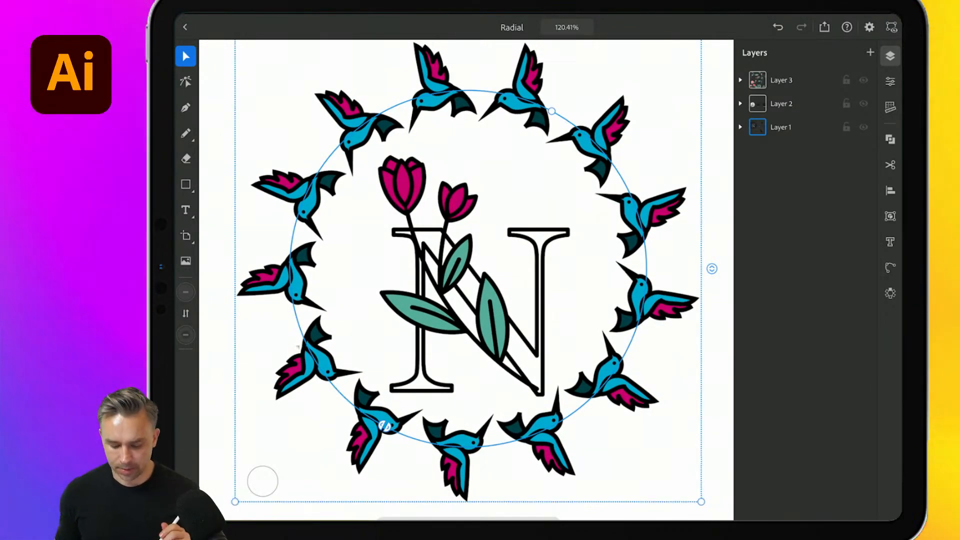
- Try hiding the lower hummingbirds by trimming the radial repeat's arc, and extend the arc back around the monogram
{"action": "left_click_drag", "start_coordinate": [382, 424], "coordinate": [493, 445]}
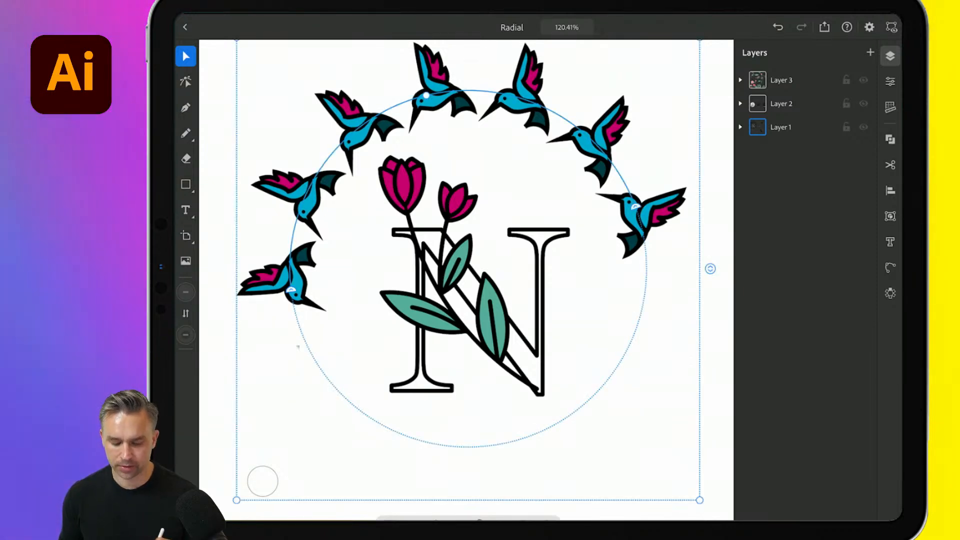
{"action": "left_click_drag", "start_coordinate": [636, 206], "coordinate": [462, 447]}
{"action": "mouse_move", "coordinate": [291, 286]}
{"action": "left_mouse_down"}
{"action": "mouse_move", "coordinate": [447, 437]}
{"action": "mouse_move", "coordinate": [289, 260]}
{"action": "mouse_move", "coordinate": [324, 303]}
{"action": "mouse_move", "coordinate": [296, 279]}
{"action": "left_mouse_up"}
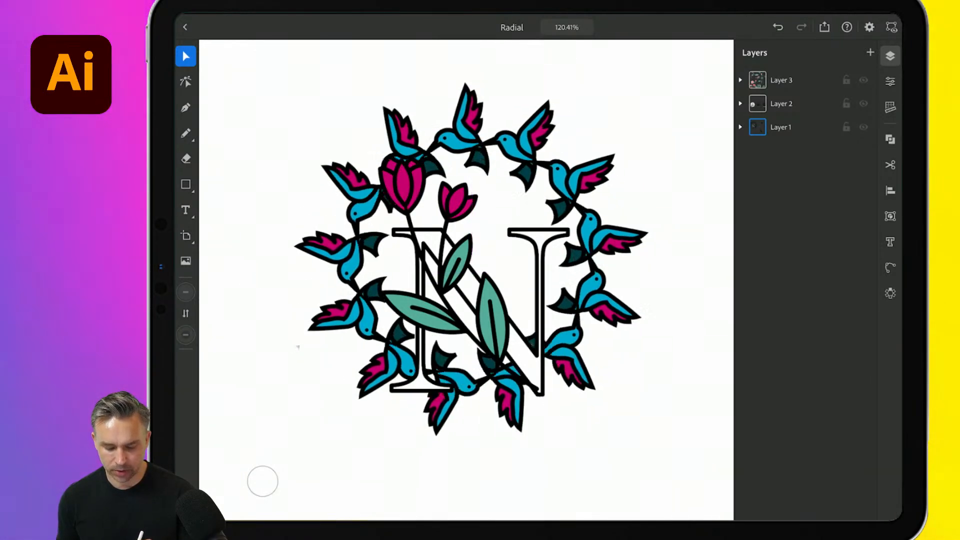
- Rotate the hummingbird ring and tighten its radius around the N monogram
{"action": "left_click_drag", "start_coordinate": [479, 139], "coordinate": [461, 77]}
{"action": "mouse_move", "coordinate": [351, 125]}
{"action": "left_mouse_down"}
{"action": "mouse_move", "coordinate": [345, 160]}
{"action": "mouse_move", "coordinate": [355, 137]}
{"action": "left_mouse_up"}
{"action": "left_click_drag", "start_coordinate": [466, 89], "coordinate": [415, 133]}
{"action": "left_click", "coordinate": [712, 440]}
- Move the pink flower stem, green flower and leaf sprig together into the empty upper area and apply a Grid repeat
{"action": "scroll", "coordinate": [466, 280], "scroll_direction": "down", "scroll_amount": 8}
{"action": "scroll", "coordinate": [466, 280], "scroll_direction": "right", "scroll_amount": 5}
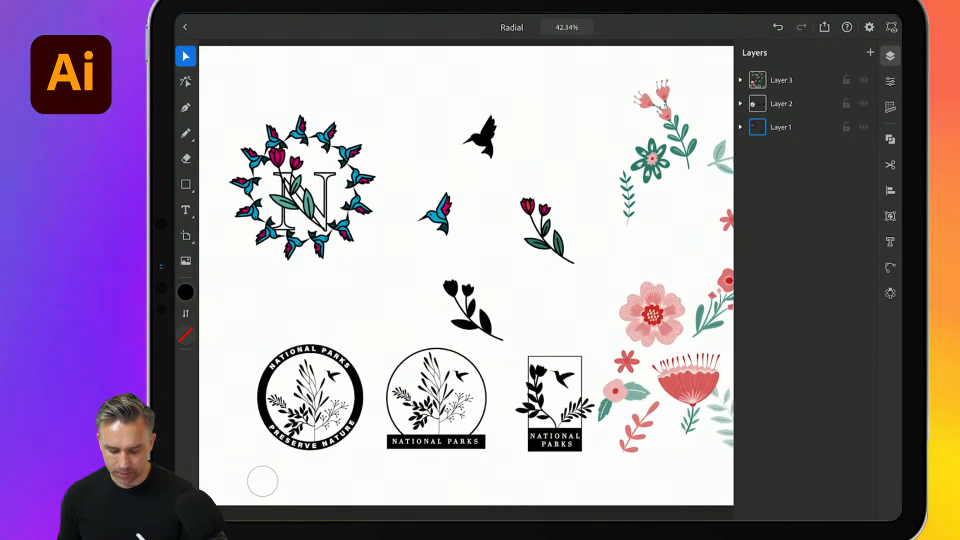
{"action": "scroll", "coordinate": [465, 280], "scroll_direction": "up", "scroll_amount": 6}
{"action": "left_click_drag", "start_coordinate": [492, 128], "coordinate": [614, 340]}
{"action": "left_click_drag", "start_coordinate": [669, 388], "coordinate": [582, 265]}
{"action": "left_click_drag", "start_coordinate": [548, 198], "coordinate": [424, 148]}
{"action": "left_click", "coordinate": [890, 293]}
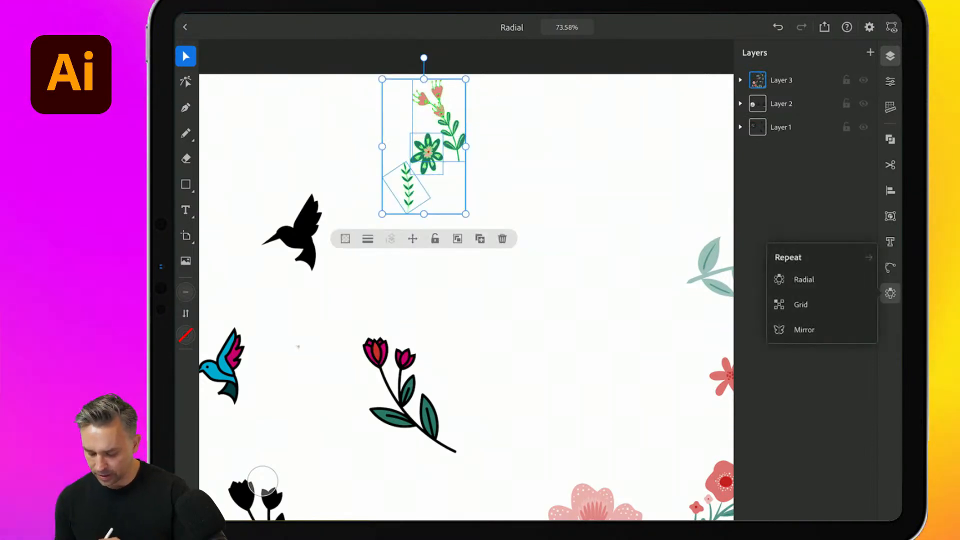
{"action": "left_click", "coordinate": [800, 304]}
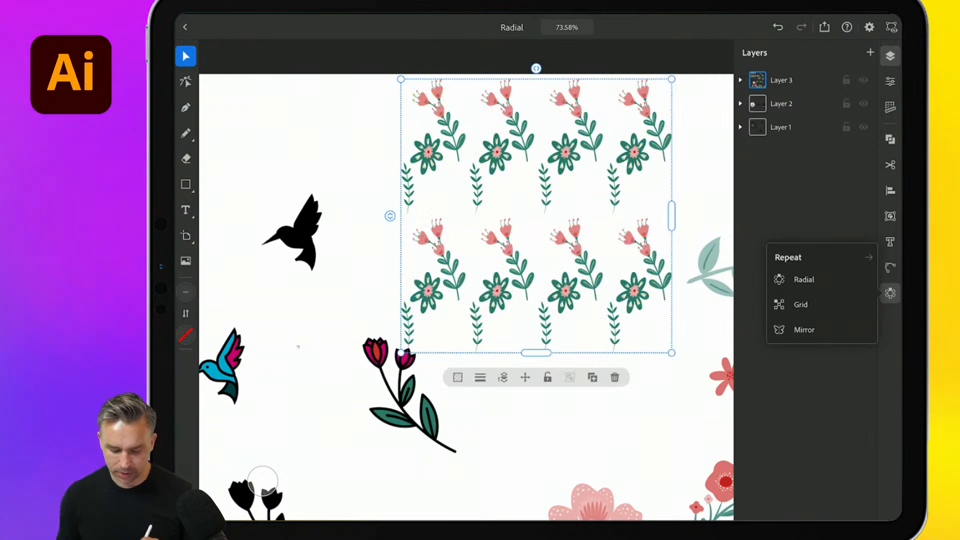
- Clear the pale leaf branch and small red flower beside the grid, and widen the grid pattern to the artboard's right edge
{"action": "scroll", "coordinate": [466, 280], "scroll_direction": "down", "scroll_amount": 2}
{"action": "scroll", "coordinate": [465, 230], "scroll_direction": "up", "scroll_amount": 2}
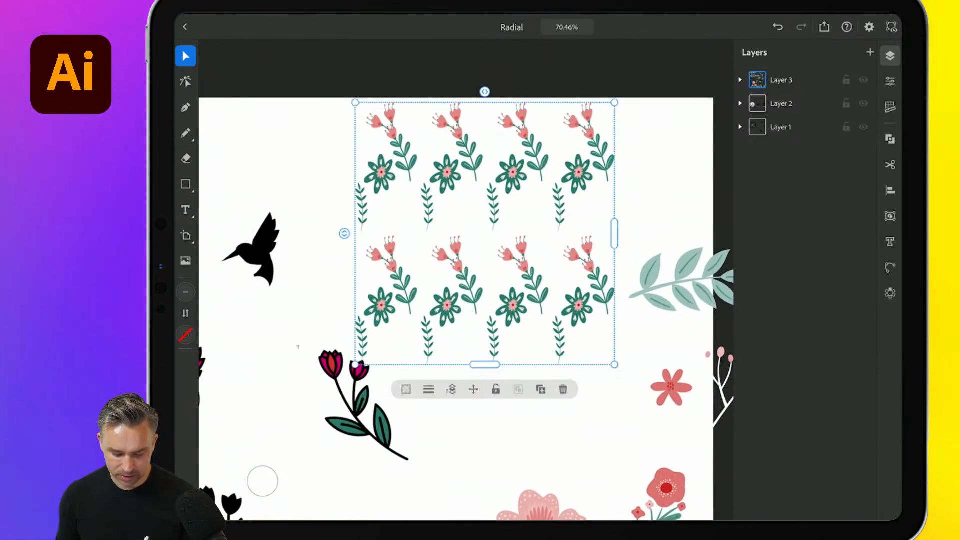
{"action": "left_click_drag", "start_coordinate": [673, 285], "coordinate": [731, 289]}
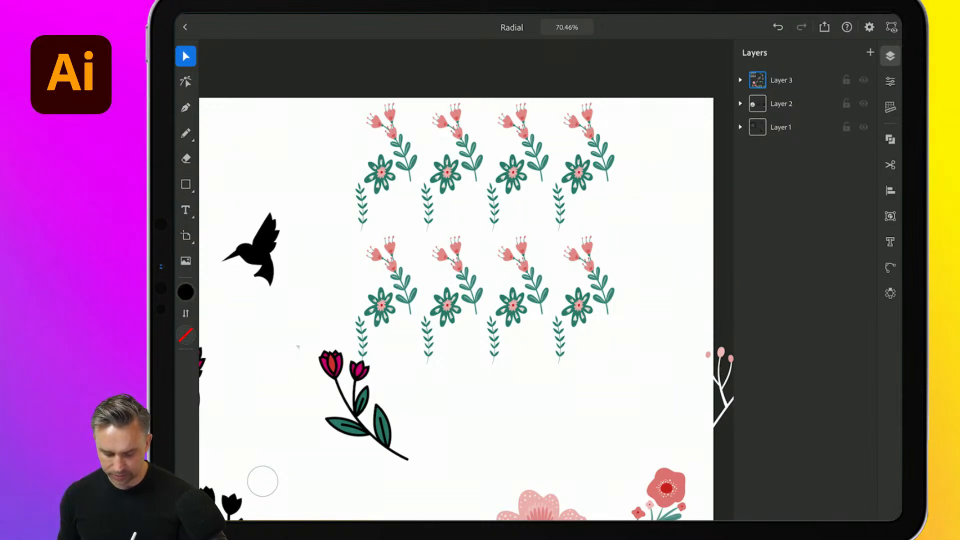
{"action": "left_click", "coordinate": [512, 305]}
{"action": "left_click_drag", "start_coordinate": [617, 238], "coordinate": [707, 238]}
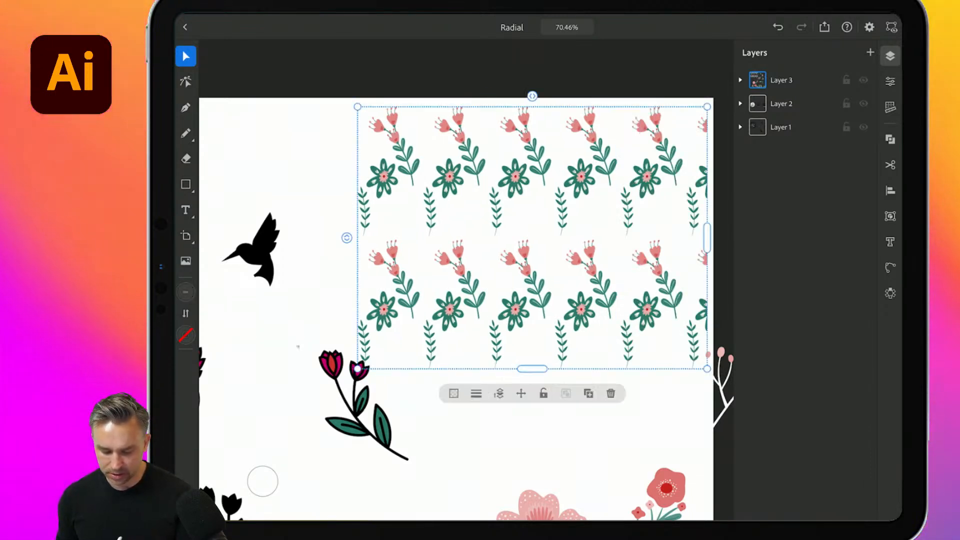
- Reposition the green flower inside the grid's repeating motif and rotate the leaf sprig to a diagonal beside it
{"action": "double_click", "coordinate": [449, 176]}
{"action": "left_click_drag", "start_coordinate": [449, 175], "coordinate": [389, 194]}
{"action": "left_click", "coordinate": [430, 209]}
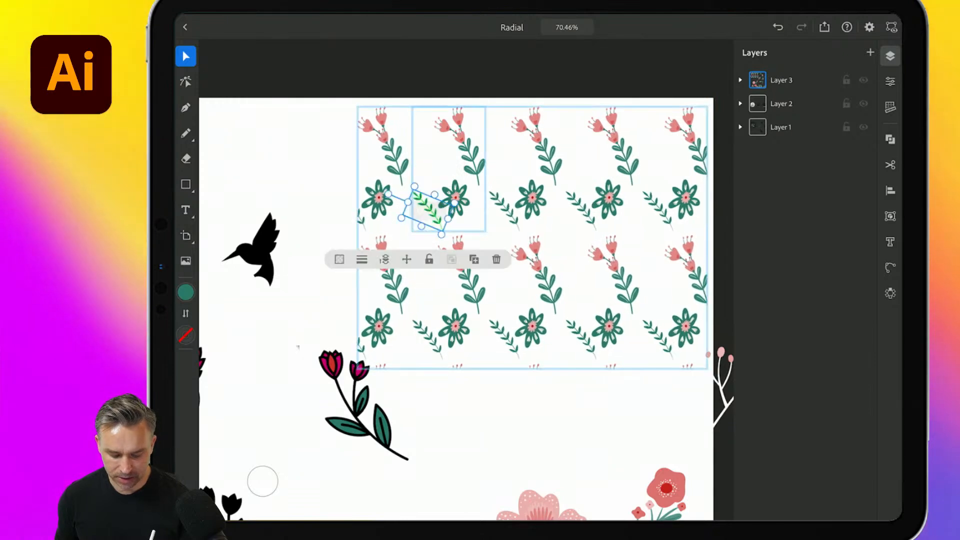
{"action": "double_click", "coordinate": [295, 165]}
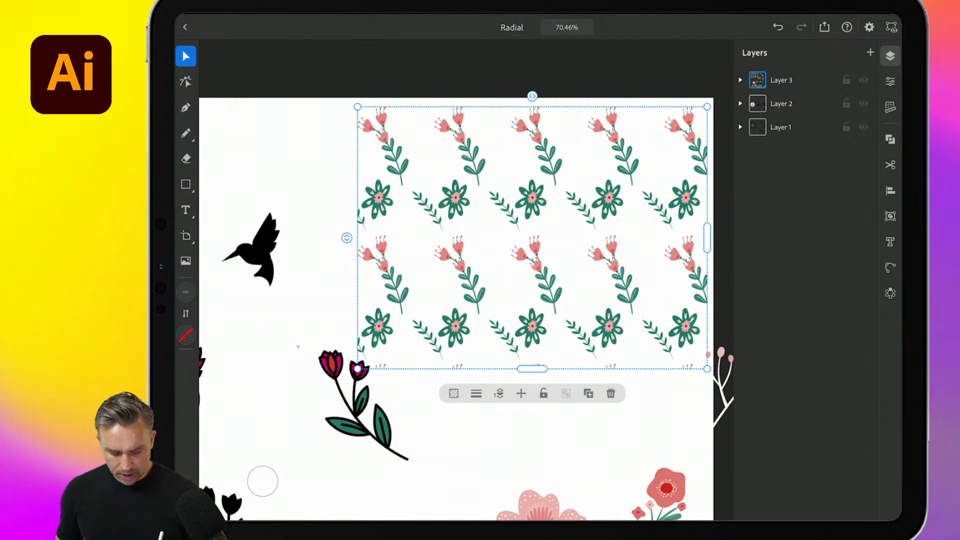
- Reduce the horizontal and vertical spacing between the motifs of the floral grid pattern
{"action": "left_click_drag", "start_coordinate": [532, 96], "coordinate": [514, 96]}
{"action": "left_click_drag", "start_coordinate": [347, 238], "coordinate": [347, 230]}
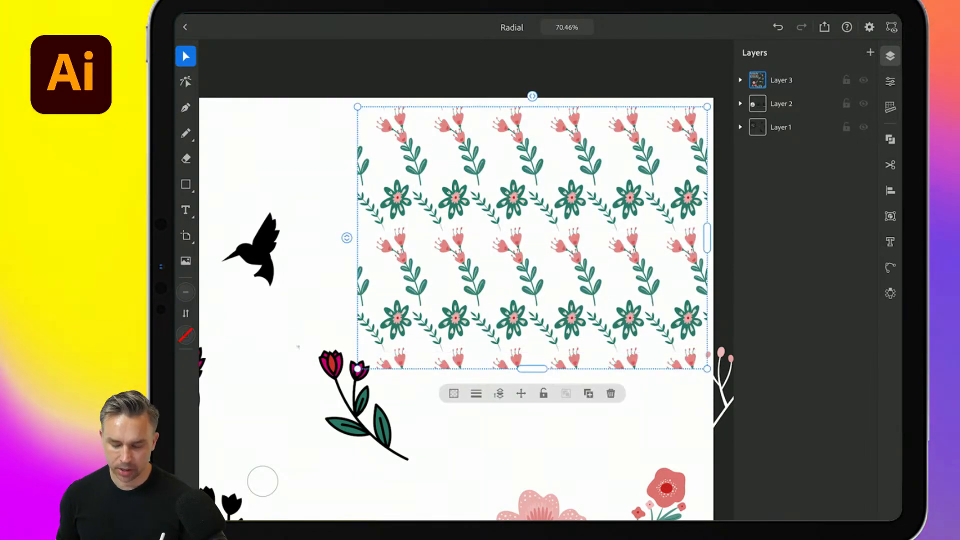
{"action": "left_click", "coordinate": [295, 165]}
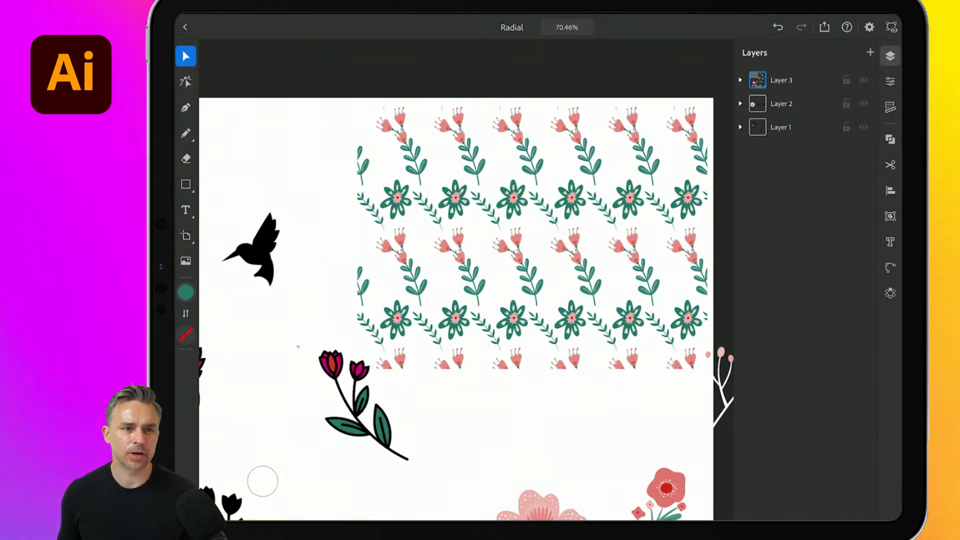
- Rotate the pink flower stem counterclockwise within the grid motif and turn the leaf sprig to slant the opposite way
{"action": "scroll", "coordinate": [465, 280], "scroll_direction": "up", "scroll_amount": 4}
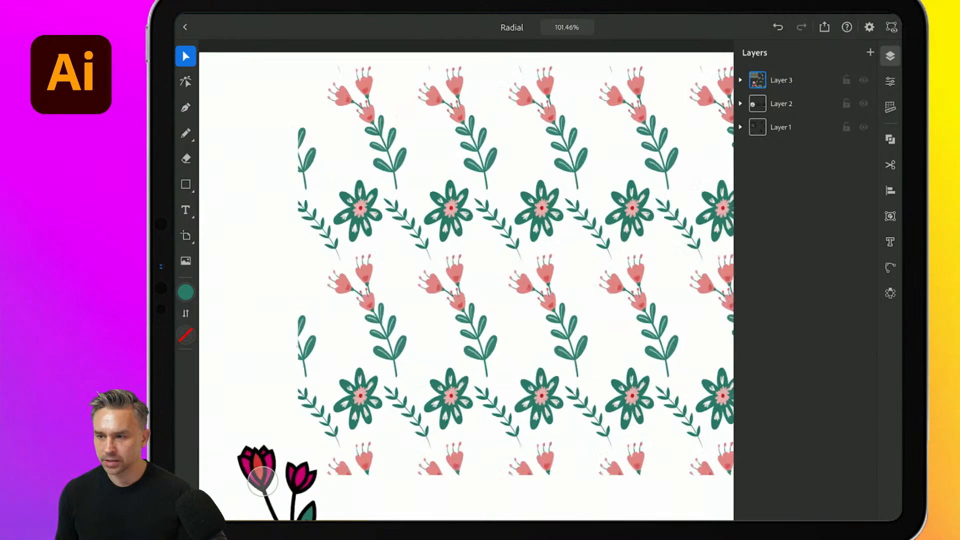
{"action": "left_click", "coordinate": [515, 231]}
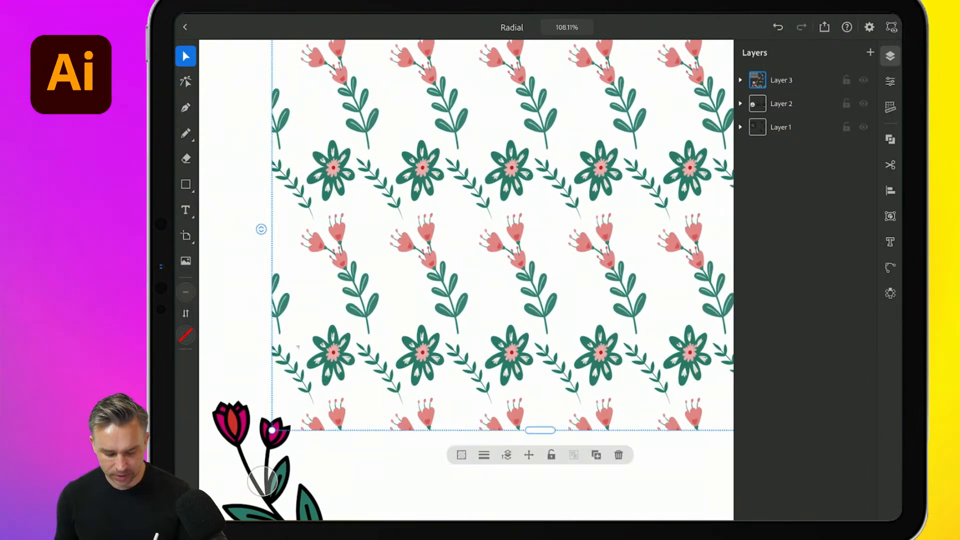
{"action": "double_click", "coordinate": [431, 264]}
{"action": "left_click_drag", "start_coordinate": [429, 191], "coordinate": [395, 199]}
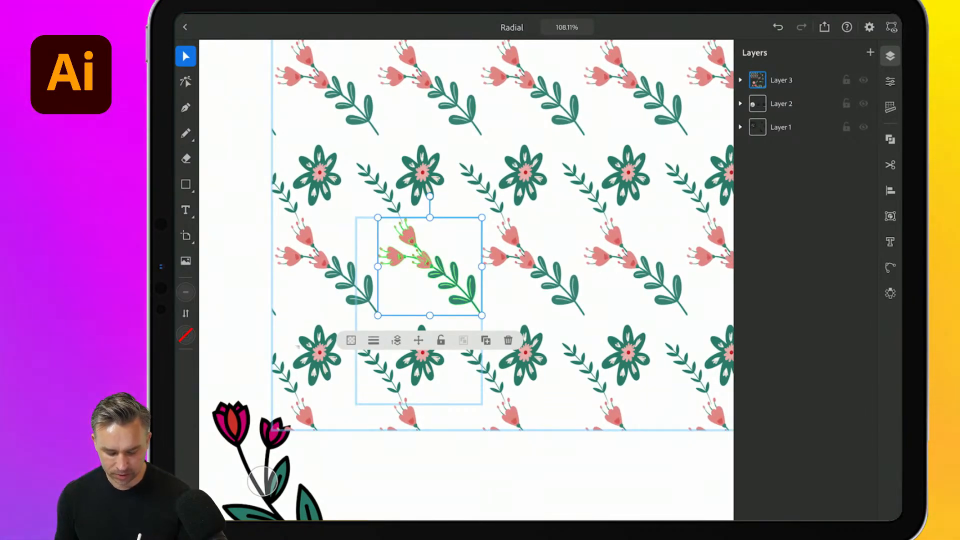
{"action": "left_click", "coordinate": [383, 369]}
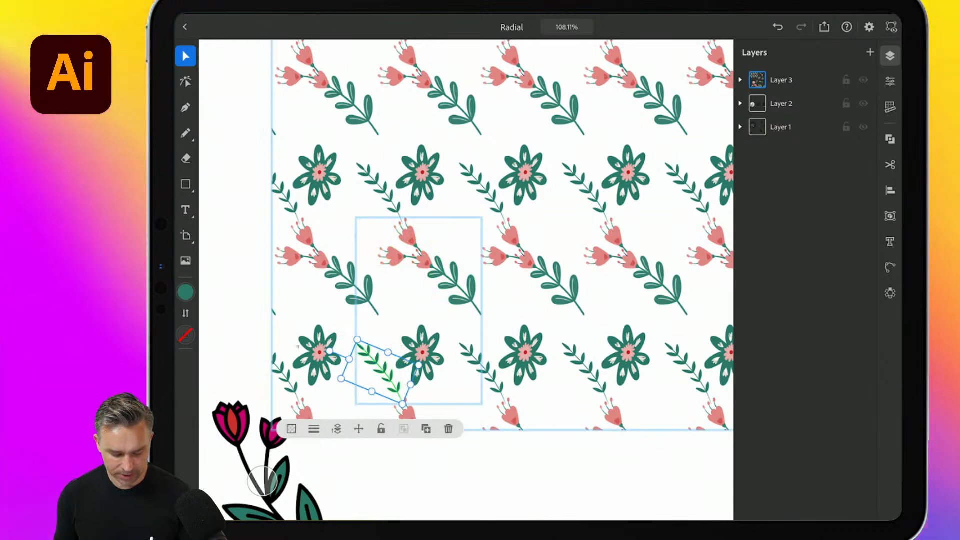
{"action": "left_click_drag", "start_coordinate": [329, 352], "coordinate": [382, 316]}
{"action": "left_click_drag", "start_coordinate": [381, 370], "coordinate": [368, 364]}
{"action": "left_click", "coordinate": [500, 475]}
- Close the document and open the cloud document Radial (1) in Illustrator on the desktop
{"action": "scroll", "coordinate": [467, 280], "scroll_direction": "down", "scroll_amount": 5}
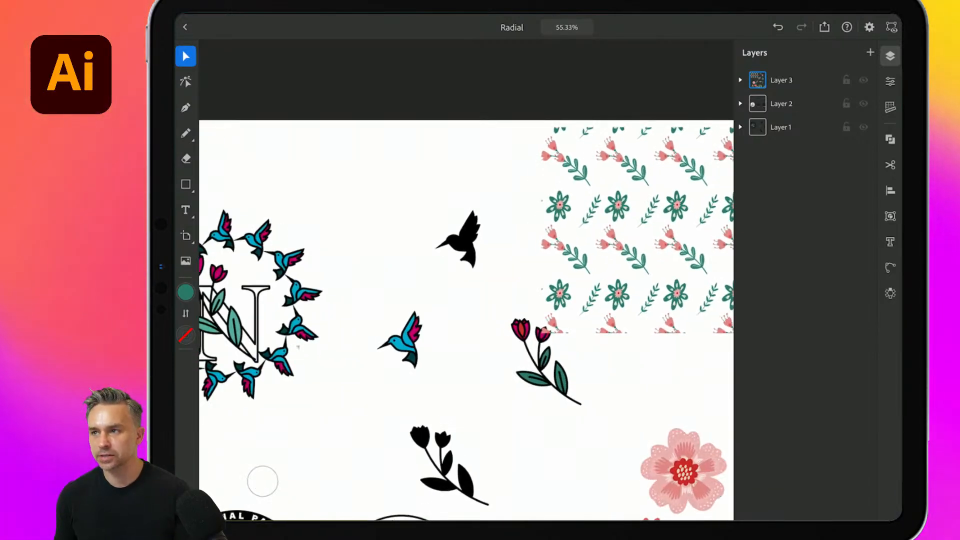
{"action": "scroll", "coordinate": [466, 280], "scroll_direction": "down", "scroll_amount": 3}
{"action": "left_click", "coordinate": [185, 27]}
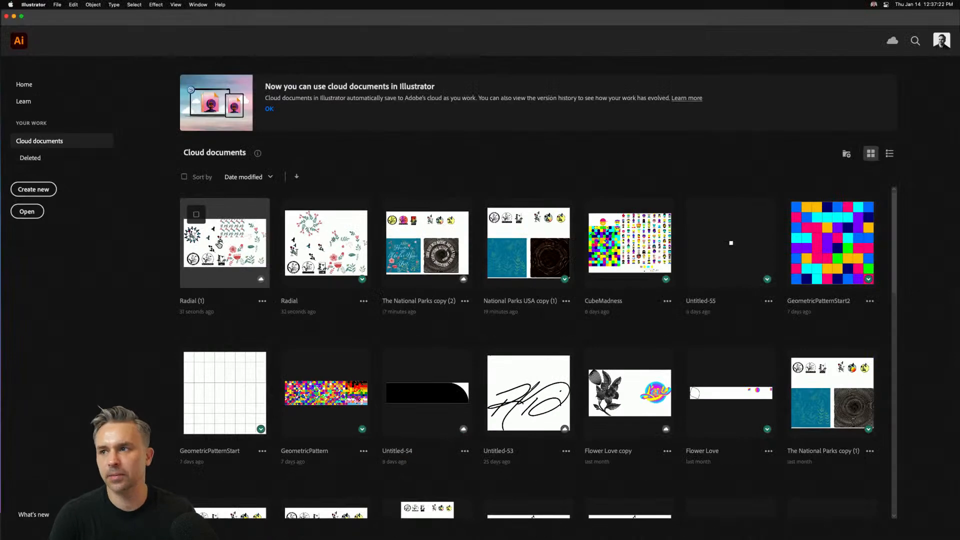
{"action": "left_click", "coordinate": [521, 370]}
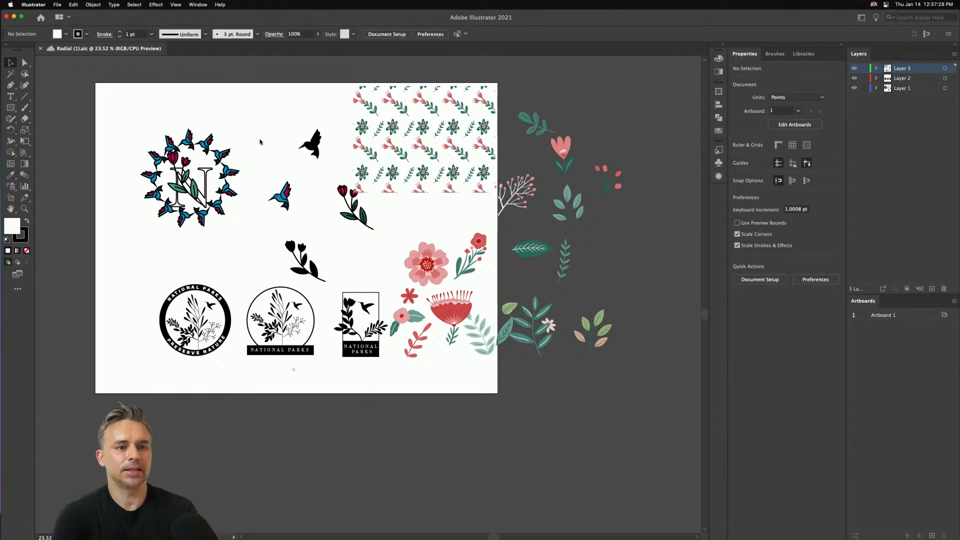
- Select the hummingbird radial repeat around the N and adjust its radius to about 244.5 pt
{"action": "left_click_drag", "start_coordinate": [248, 117], "coordinate": [338, 157]}
{"action": "key", "text": "super+equal"}
{"action": "key", "text": "super+equal"}
{"action": "key", "text": "super+equal"}
{"action": "left_click_drag", "start_coordinate": [61, 183], "coordinate": [265, 350]}
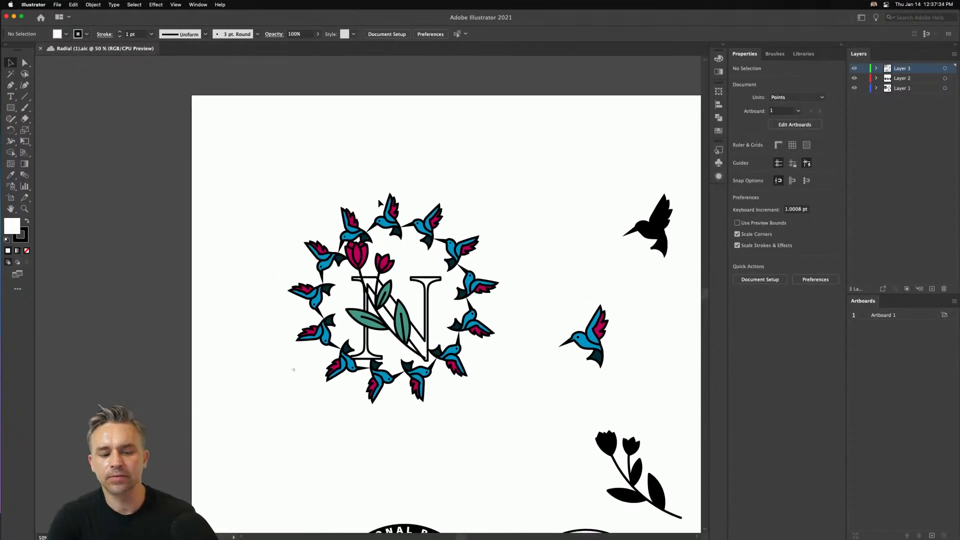
{"action": "left_click", "coordinate": [397, 220]}
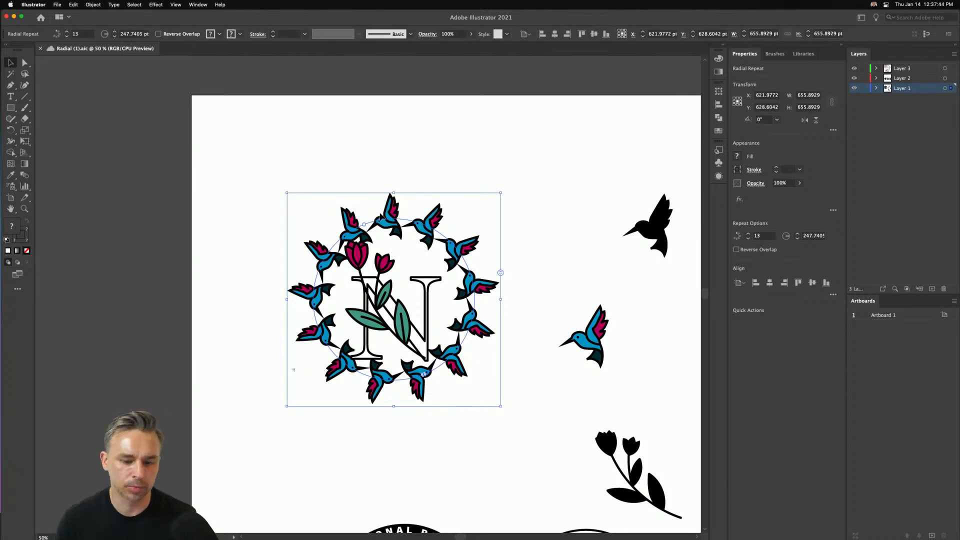
{"action": "left_click_drag", "start_coordinate": [364, 226], "coordinate": [354, 257]}
{"action": "key", "text": "super+1"}
{"action": "left_click_drag", "start_coordinate": [245, 220], "coordinate": [280, 181]}
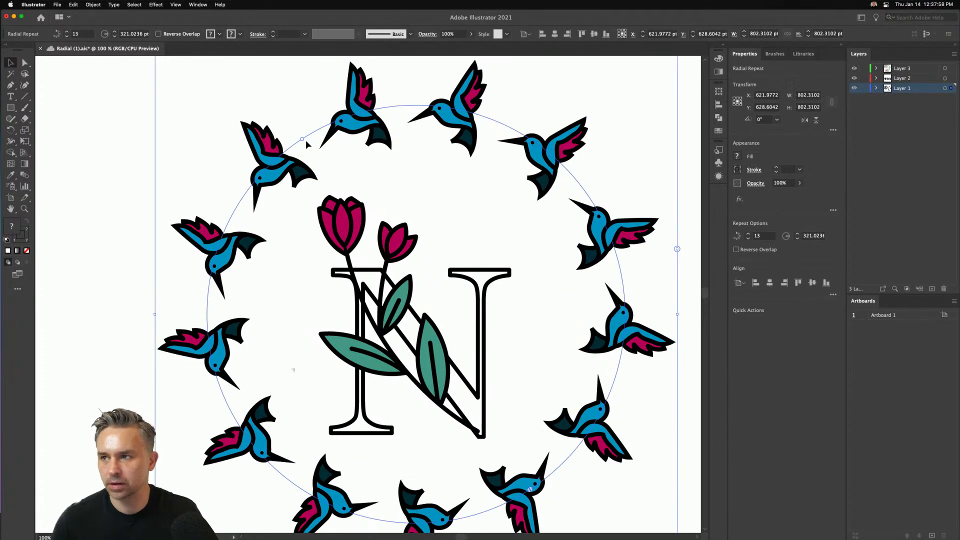
{"action": "left_click_drag", "start_coordinate": [305, 140], "coordinate": [339, 176]}
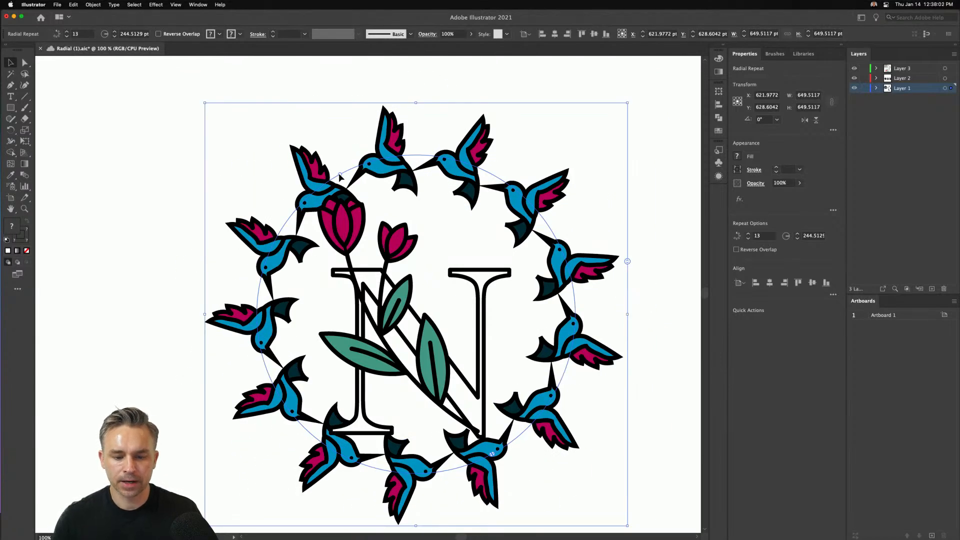
- Trim the hummingbird ring to an arch over the top of the N
{"action": "left_click_drag", "start_coordinate": [492, 454], "coordinate": [500, 403]}
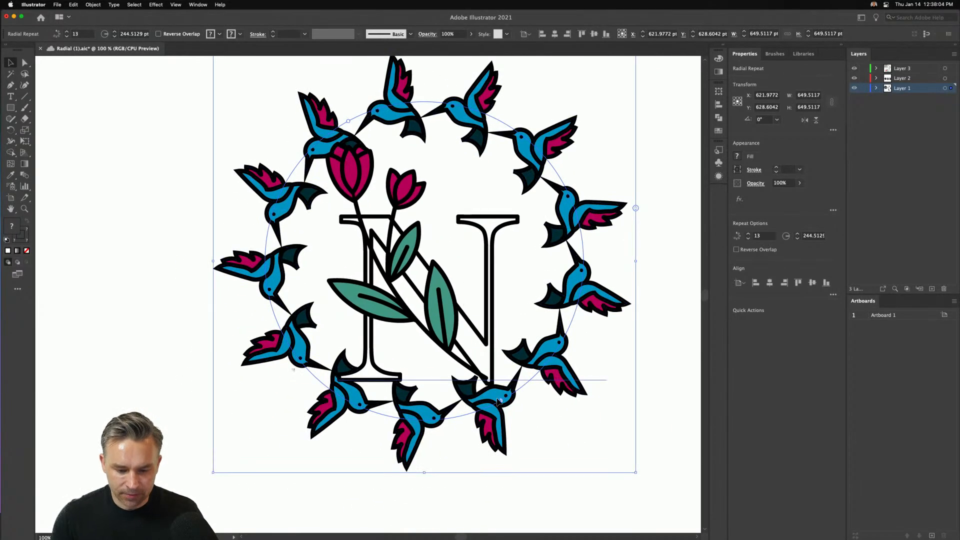
{"action": "left_click_drag", "start_coordinate": [204, 306], "coordinate": [503, 258]}
{"action": "scroll", "coordinate": [502, 257], "scroll_direction": "up", "scroll_amount": 3}
- Set the hummingbird arch to 12 birds and reopen it into a full ring around the N
{"action": "left_click_drag", "start_coordinate": [631, 256], "coordinate": [625, 209]}
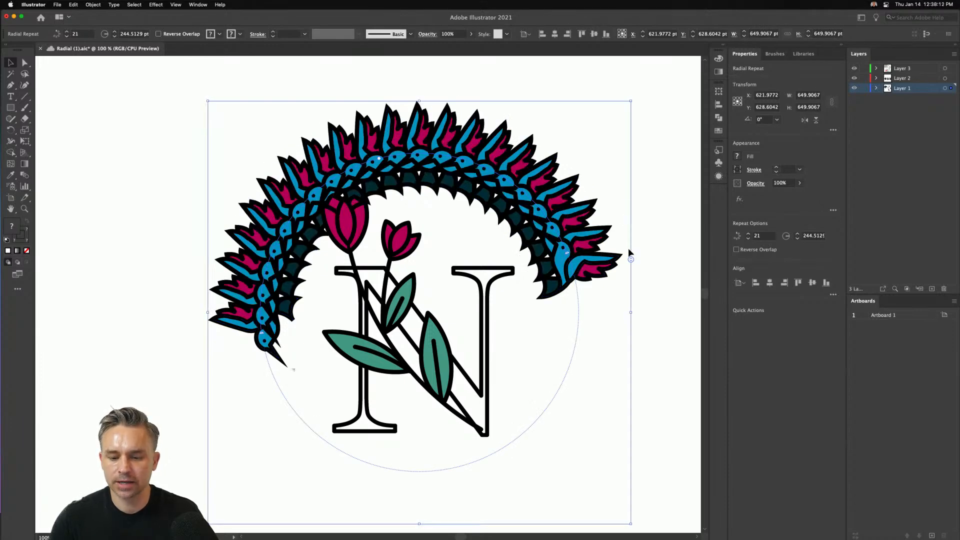
{"action": "left_click_drag", "start_coordinate": [630, 259], "coordinate": [622, 300]}
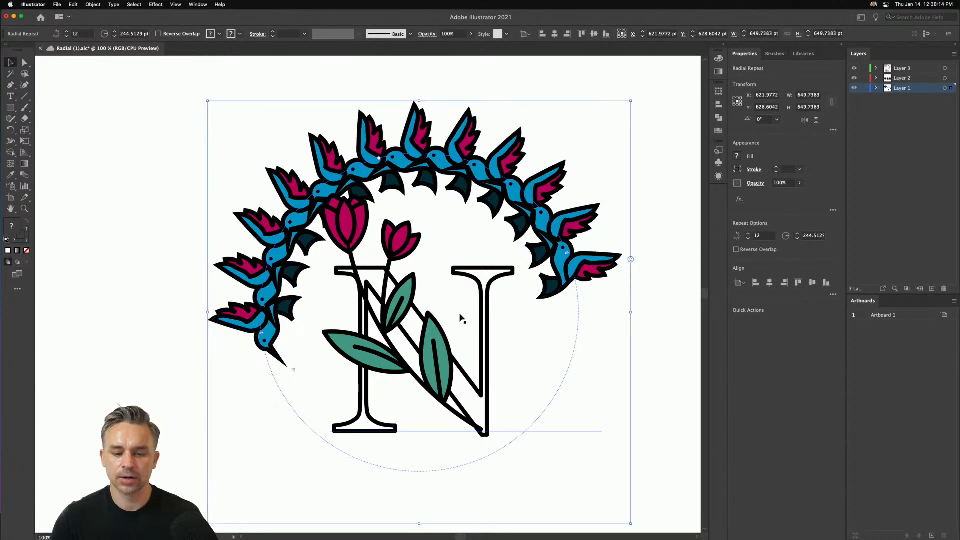
{"action": "left_click_drag", "start_coordinate": [567, 254], "coordinate": [261, 336]}
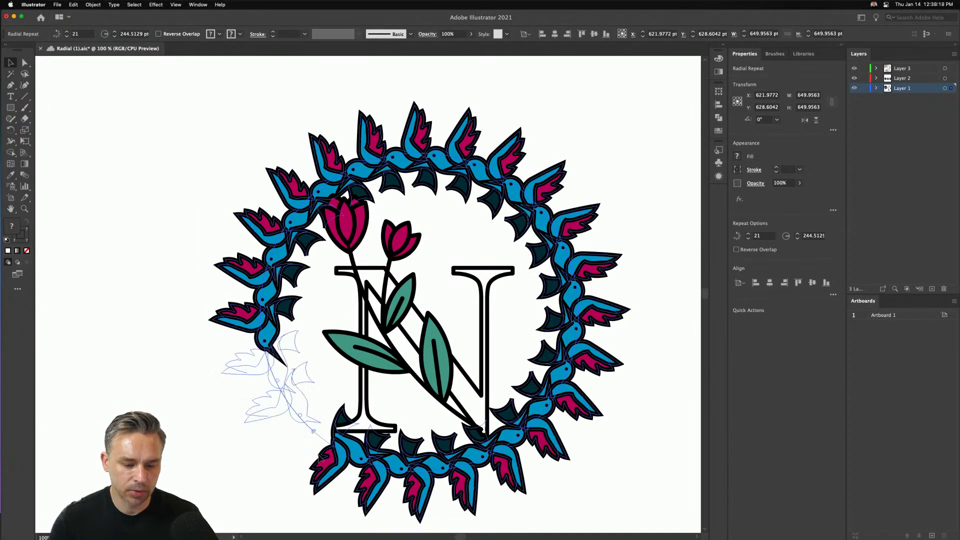
- Delete the hummingbird ring around the N
{"action": "left_click", "coordinate": [116, 178]}
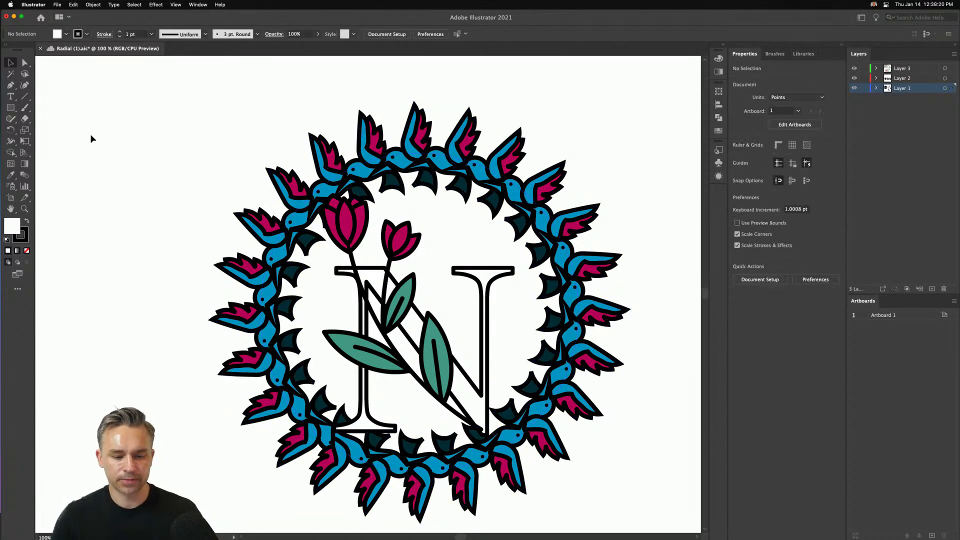
{"action": "left_click", "coordinate": [247, 271]}
{"action": "key", "text": "Delete"}
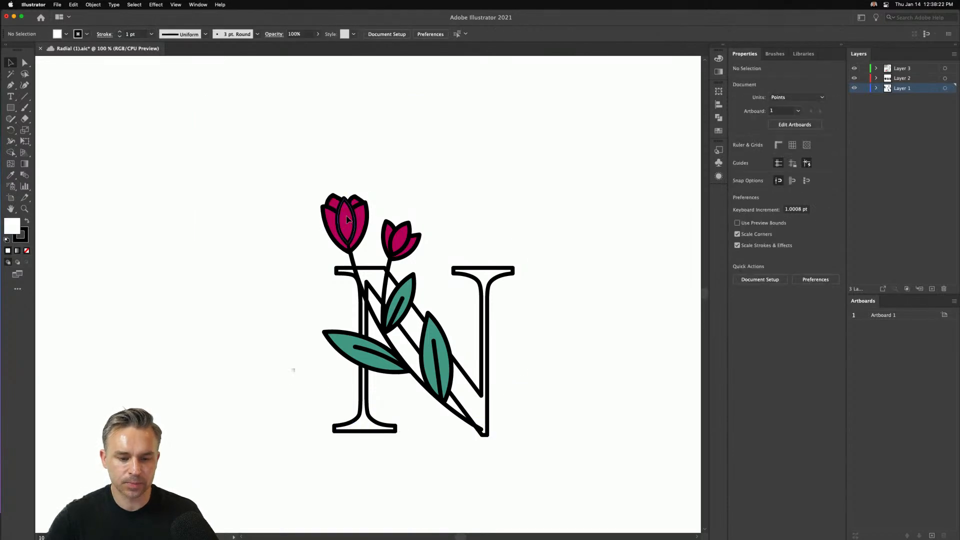
- Duplicate the tulip sprig from the N into the blank area to its left
{"action": "left_click", "coordinate": [328, 245]}
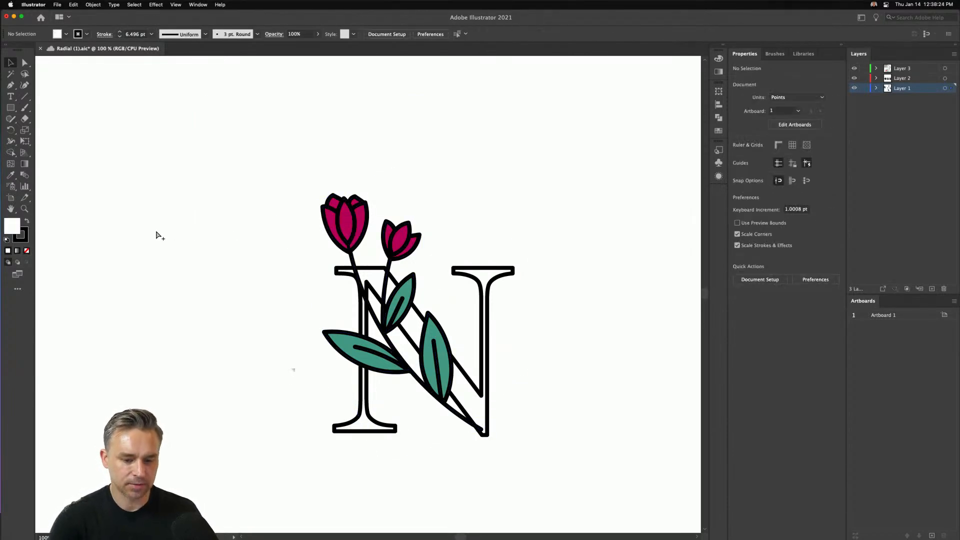
{"action": "left_click", "coordinate": [339, 226]}
{"action": "left_click_drag", "start_coordinate": [339, 226], "coordinate": [122, 227]}
{"action": "left_click_drag", "start_coordinate": [242, 183], "coordinate": [333, 182]}
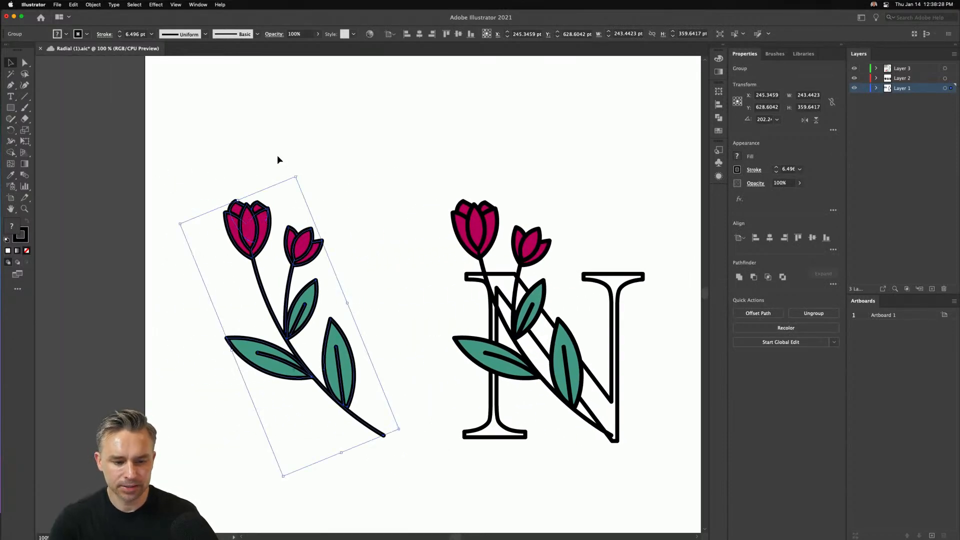
{"action": "left_click_drag", "start_coordinate": [251, 219], "coordinate": [183, 185]}
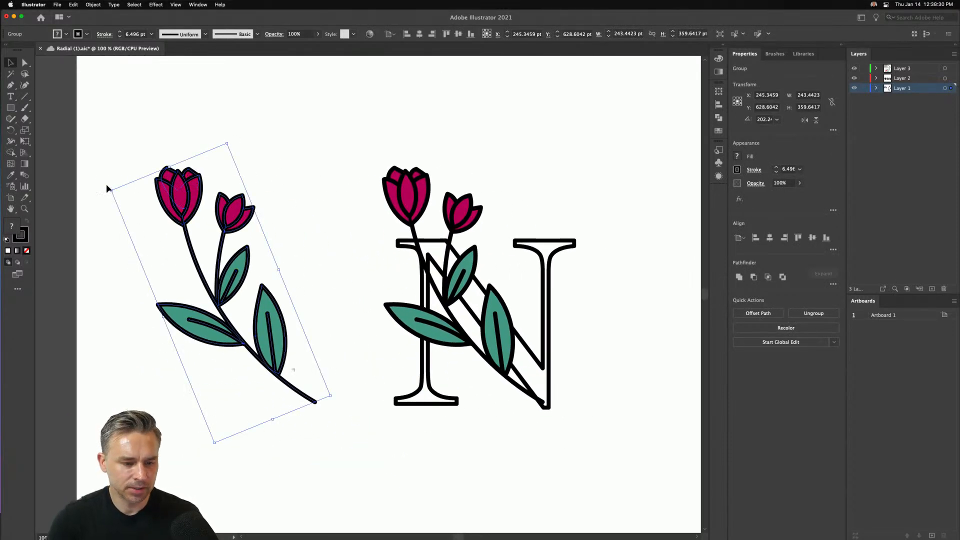
- Copy the pale green leaf branch beside the red fan-shaped flower in the spare floral artwork
{"action": "key", "text": "super+minus"}
{"action": "key", "text": "super+minus"}
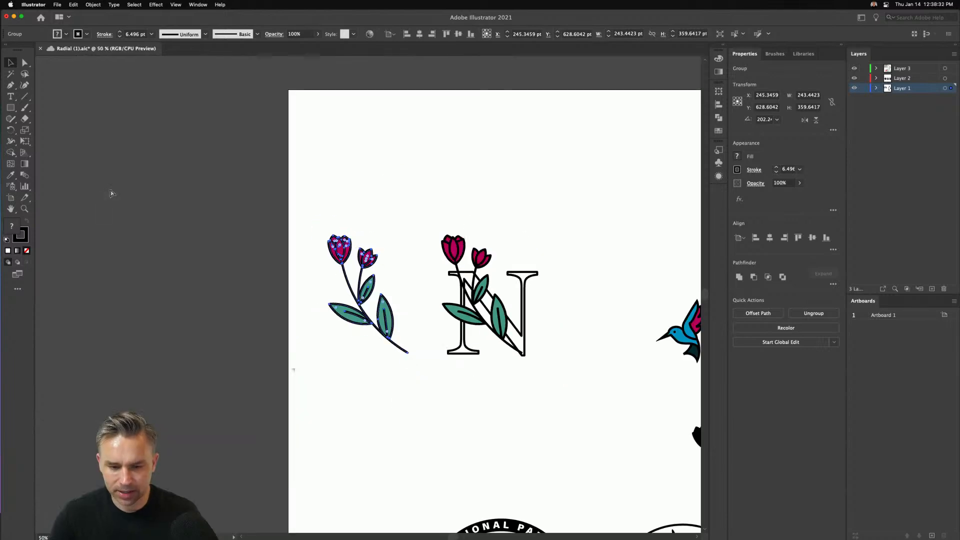
{"action": "left_click_drag", "start_coordinate": [553, 371], "coordinate": [416, 270]}
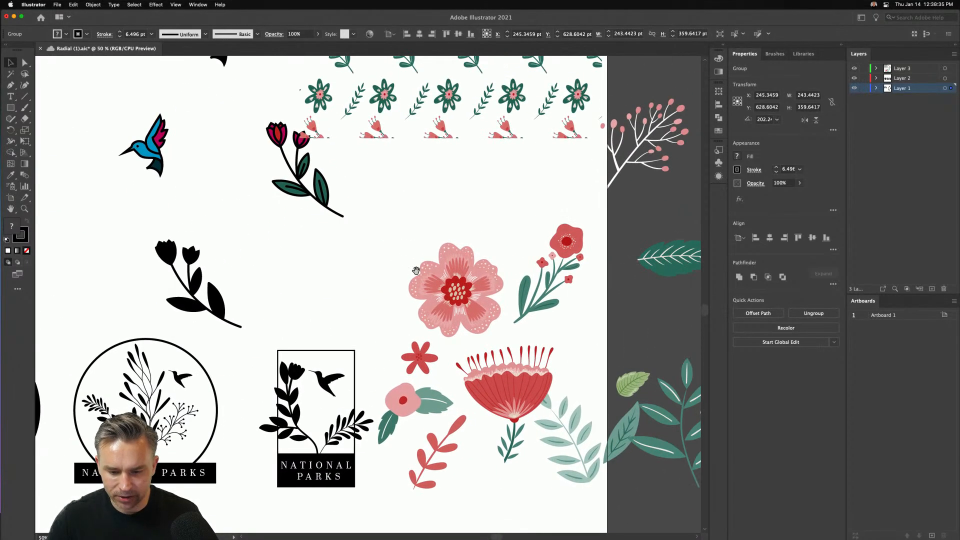
{"action": "left_click", "coordinate": [564, 413]}
{"action": "left_click", "coordinate": [244, 215]}
{"action": "scroll", "coordinate": [215, 195], "scroll_direction": "left", "scroll_amount": 10}
{"action": "scroll", "coordinate": [215, 195], "scroll_direction": "up", "scroll_amount": 3}
- Delete the duplicated tulip sprig and paste the pale green leaf branch up and to the left of the N
{"action": "left_click", "coordinate": [214, 193]}
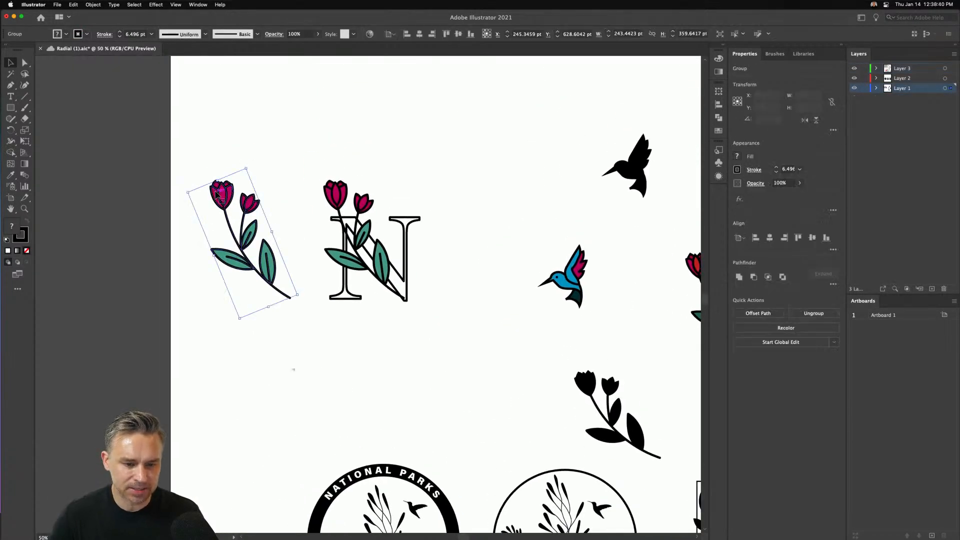
{"action": "key", "text": "Delete"}
{"action": "key", "text": "super+v"}
{"action": "left_click_drag", "start_coordinate": [328, 259], "coordinate": [260, 138]}
{"action": "key", "text": "super+equal"}
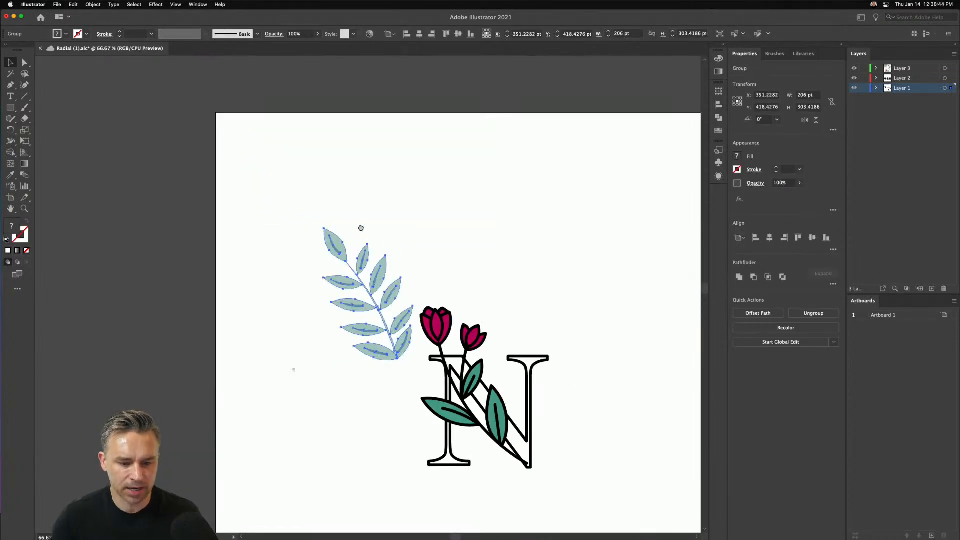
{"action": "left_click_drag", "start_coordinate": [365, 236], "coordinate": [341, 211]}
- Give the leaf branch a black 000000 stroke with a weight of 5 pt
{"action": "left_click", "coordinate": [16, 239]}
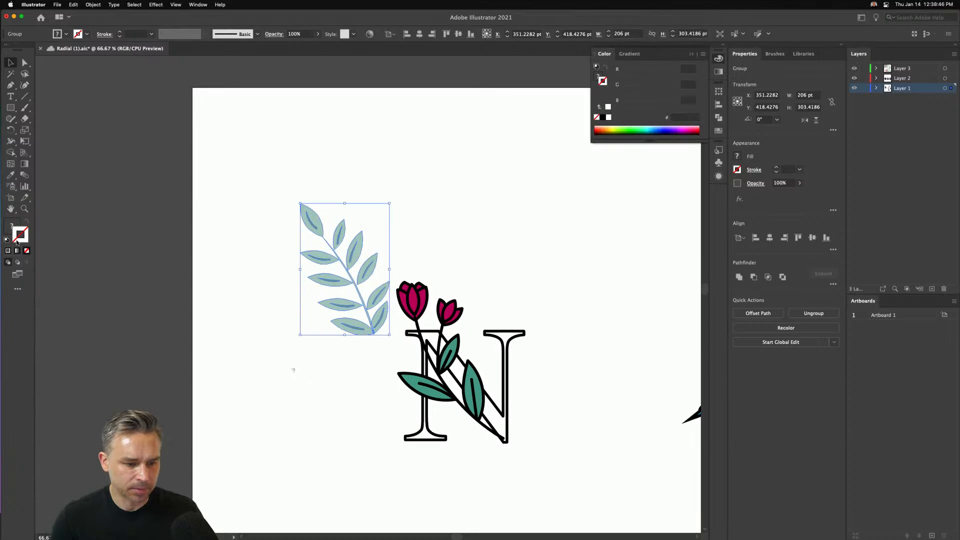
{"action": "left_click", "coordinate": [603, 117]}
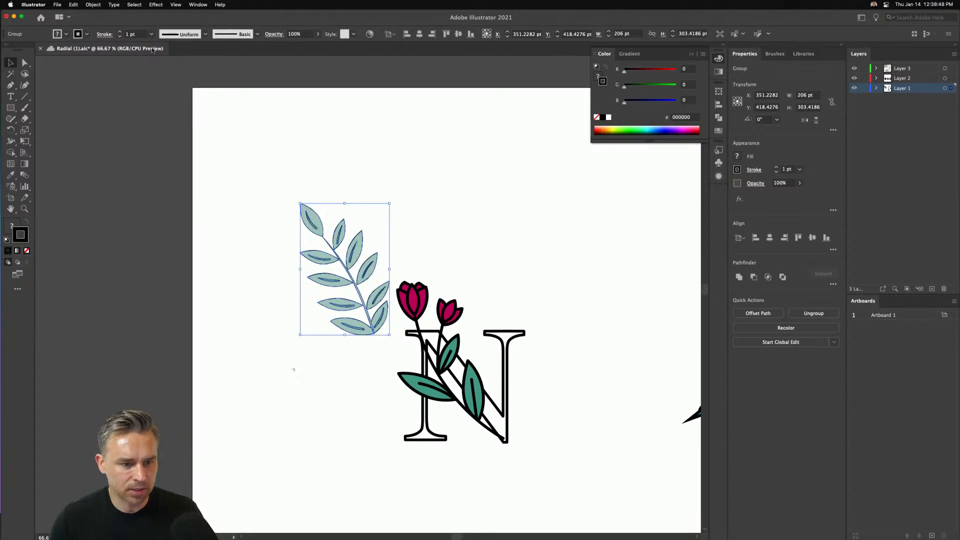
{"action": "left_click", "coordinate": [120, 32]}
{"action": "left_click", "coordinate": [120, 32]}
{"action": "left_click", "coordinate": [120, 32]}
{"action": "left_click", "coordinate": [120, 32]}
{"action": "left_click", "coordinate": [120, 31]}
{"action": "left_click", "coordinate": [188, 148]}
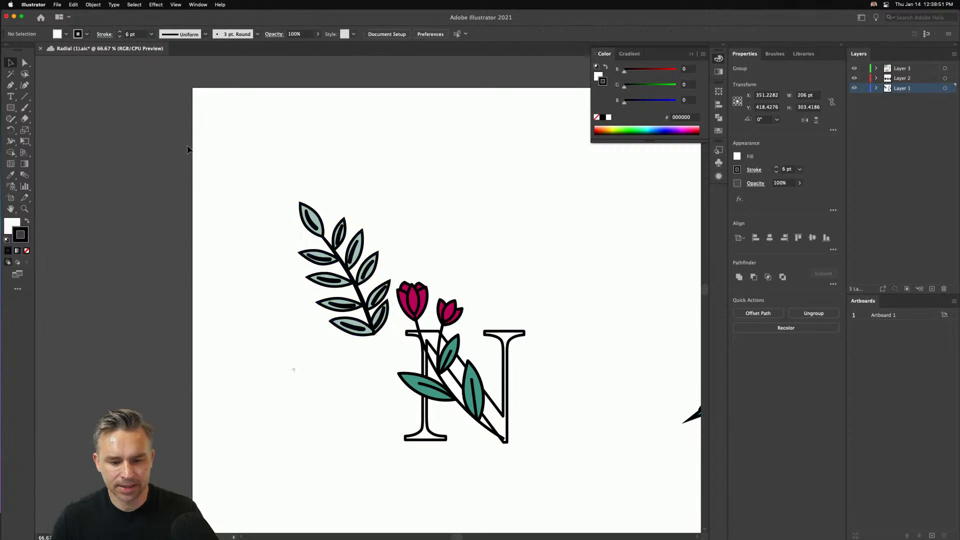
{"action": "left_click", "coordinate": [309, 222]}
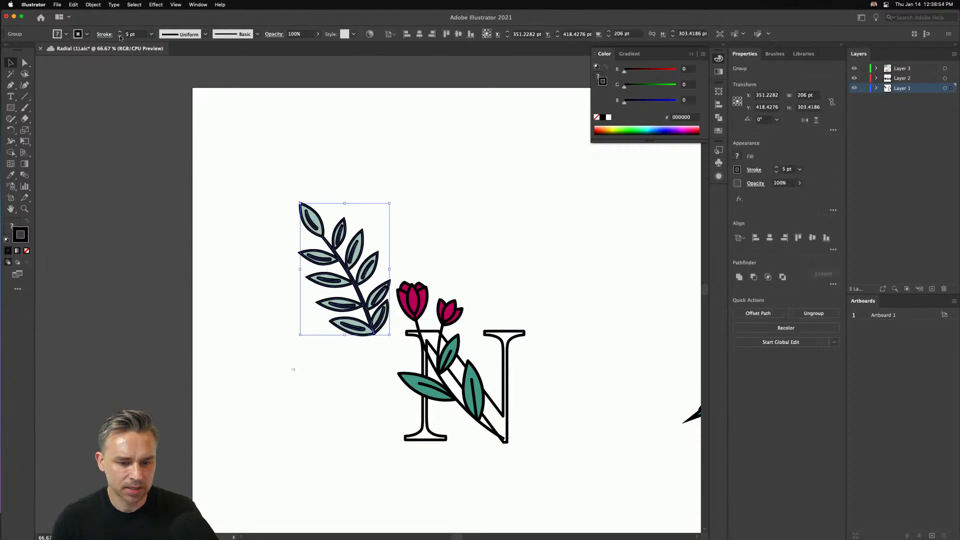
- Scale the leaf branch down to about 147 by 216 pt, place it above the N, and close the color settings
{"action": "mouse_move", "coordinate": [301, 204]}
{"action": "left_mouse_down"}
{"action": "mouse_move", "coordinate": [359, 143]}
{"action": "mouse_move", "coordinate": [384, 179]}
{"action": "left_mouse_up"}
{"action": "left_click_drag", "start_coordinate": [400, 222], "coordinate": [430, 221]}
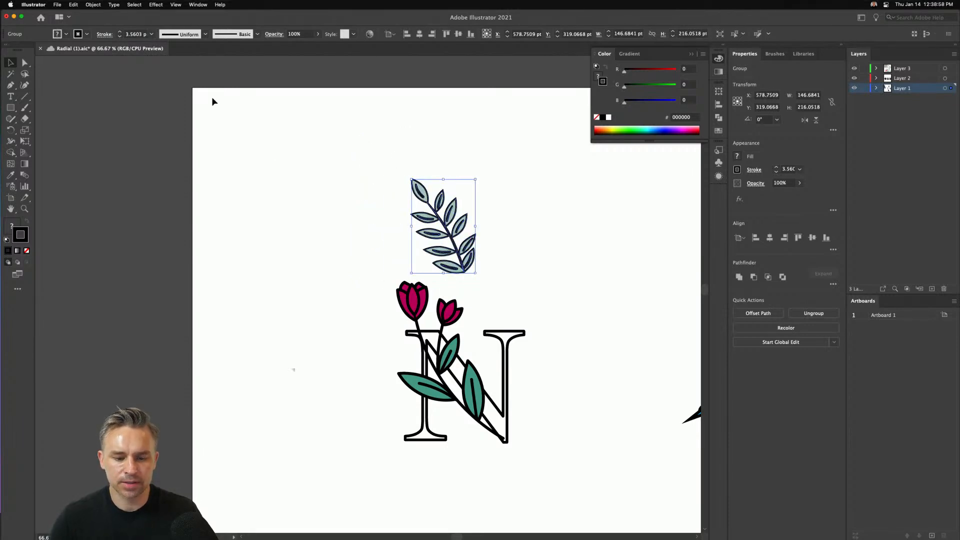
{"action": "left_click", "coordinate": [692, 54]}
- Apply a Radial repeat to the leaf branch and place the ring around the N with a radius of about 321 pt
{"action": "left_click", "coordinate": [89, 4]}
{"action": "mouse_move", "coordinate": [98, 219]}
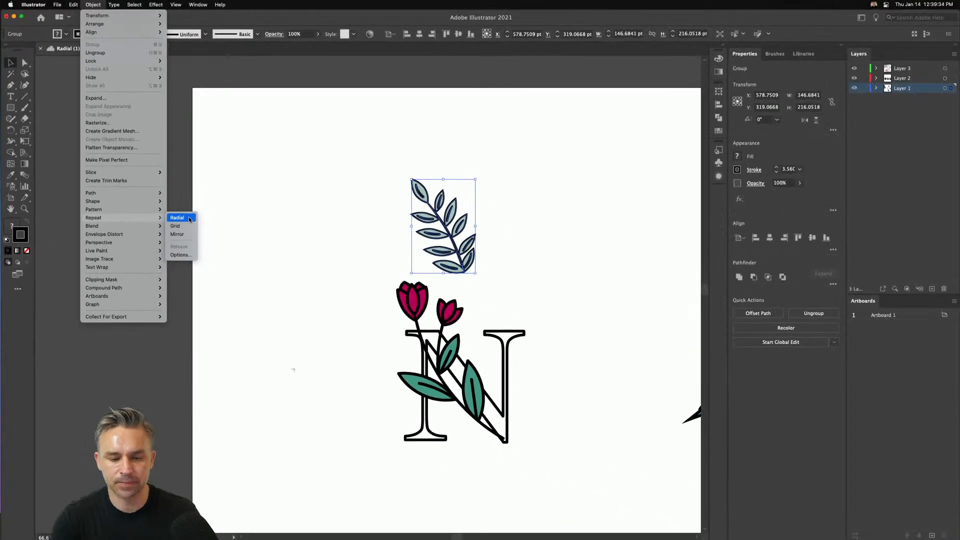
{"action": "left_click", "coordinate": [188, 217]}
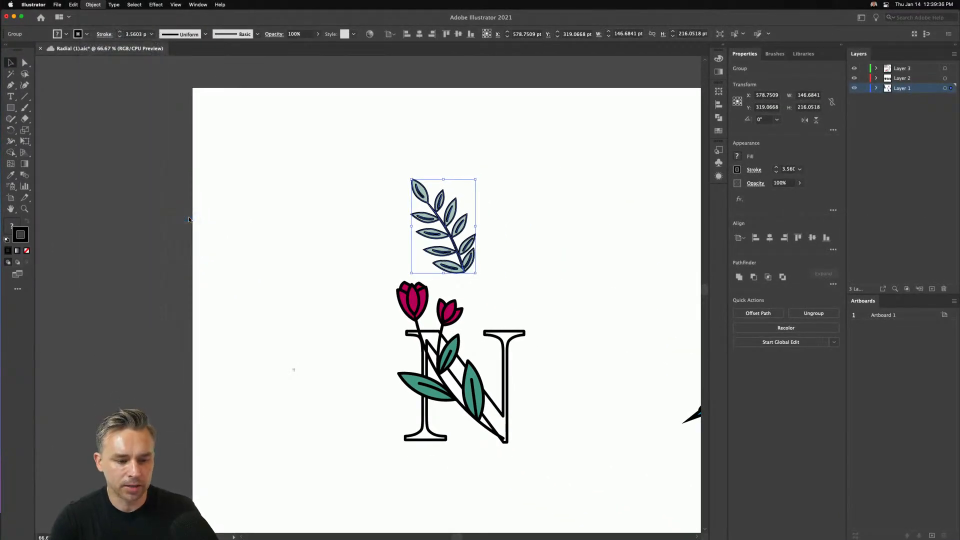
{"action": "left_click_drag", "start_coordinate": [378, 242], "coordinate": [390, 290]}
{"action": "scroll", "coordinate": [389, 290], "scroll_direction": "down", "scroll_amount": 3}
{"action": "left_click_drag", "start_coordinate": [454, 227], "coordinate": [431, 191]}
{"action": "scroll", "coordinate": [430, 191], "scroll_direction": "down", "scroll_amount": 3}
{"action": "scroll", "coordinate": [431, 191], "scroll_direction": "right", "scroll_amount": 3}
{"action": "left_click_drag", "start_coordinate": [382, 156], "coordinate": [383, 151]}
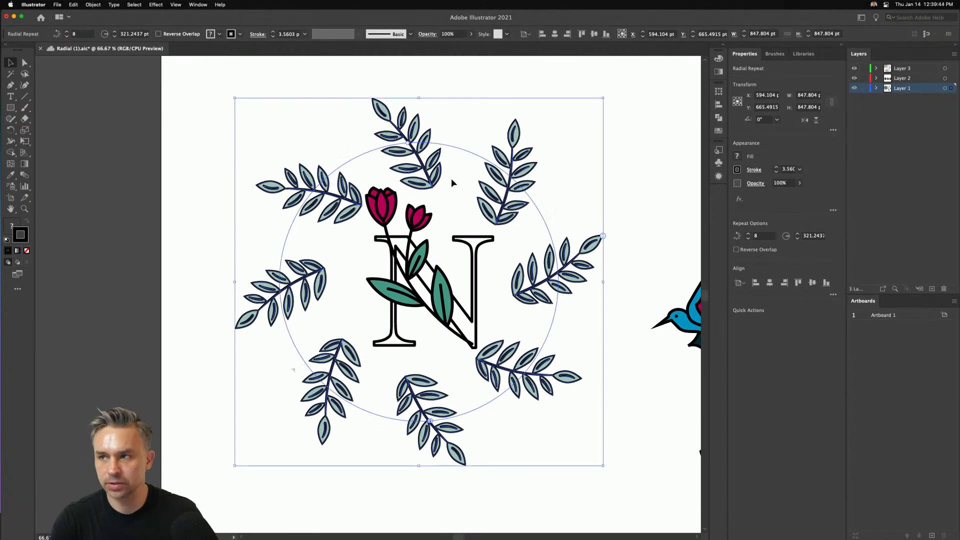
- Delete the blue hummingbird to the right of the leaf ring
{"action": "key", "text": "super+shift+a"}
{"action": "left_click", "coordinate": [675, 324]}
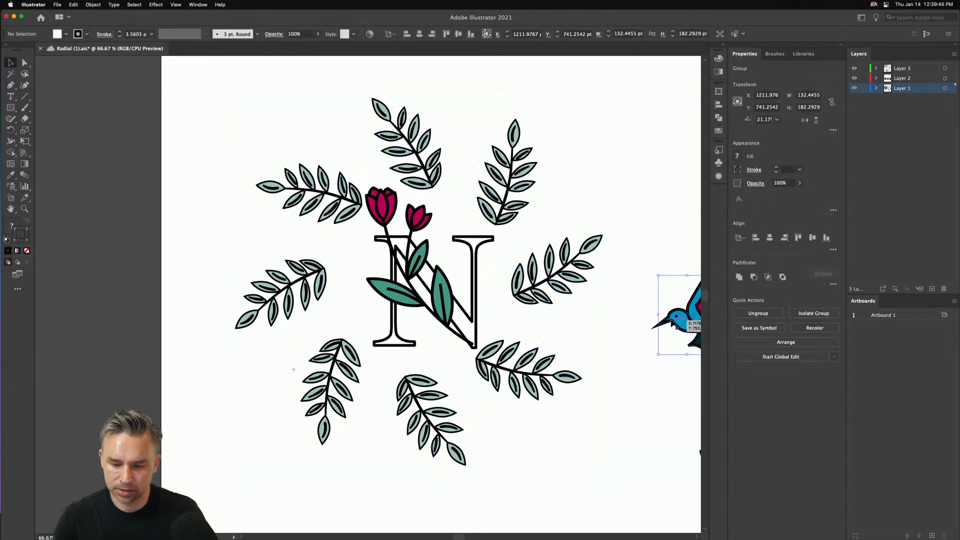
{"action": "key", "text": "Delete"}
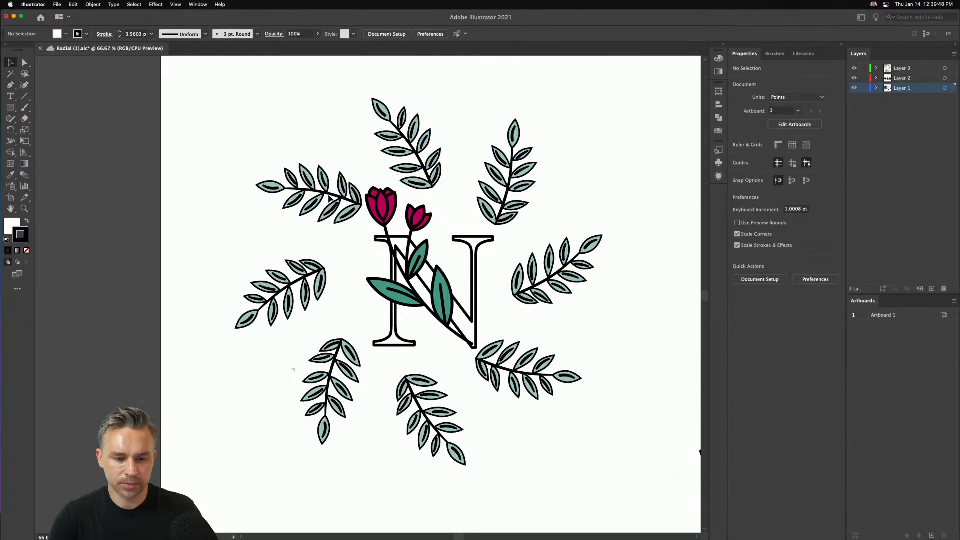
- Tighten the leaf ring to a radius of about 303 pt and raise its instances to 17 to form a wreath
{"action": "left_click", "coordinate": [392, 160]}
{"action": "left_click_drag", "start_coordinate": [408, 145], "coordinate": [467, 161]}
{"action": "left_click_drag", "start_coordinate": [598, 237], "coordinate": [579, 201]}
{"action": "left_click_drag", "start_coordinate": [311, 205], "coordinate": [321, 202]}
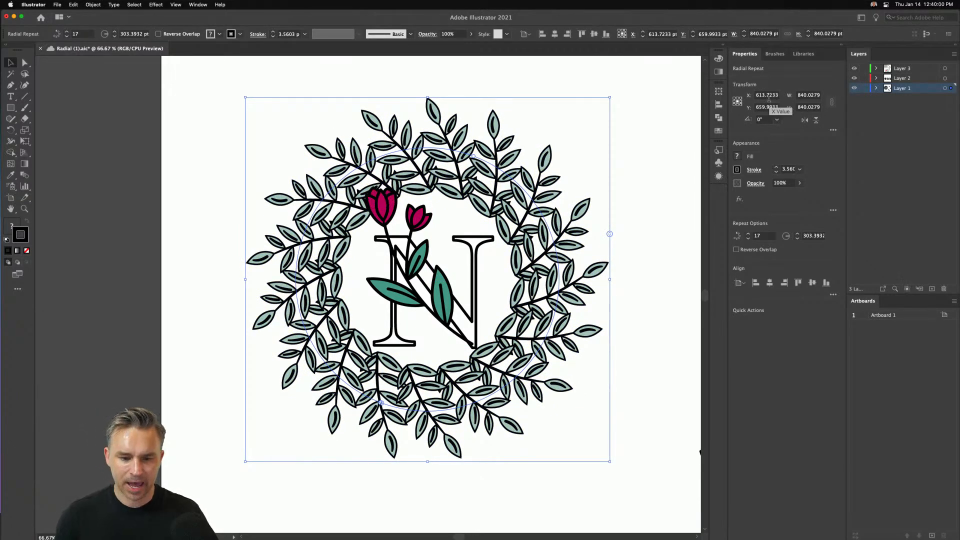
- Nudge the leaf wreath around the N to about X 613.7 pt, Y 670 pt and deselect it
{"action": "key", "text": "shift+Left"}
{"action": "key", "text": "Down"}
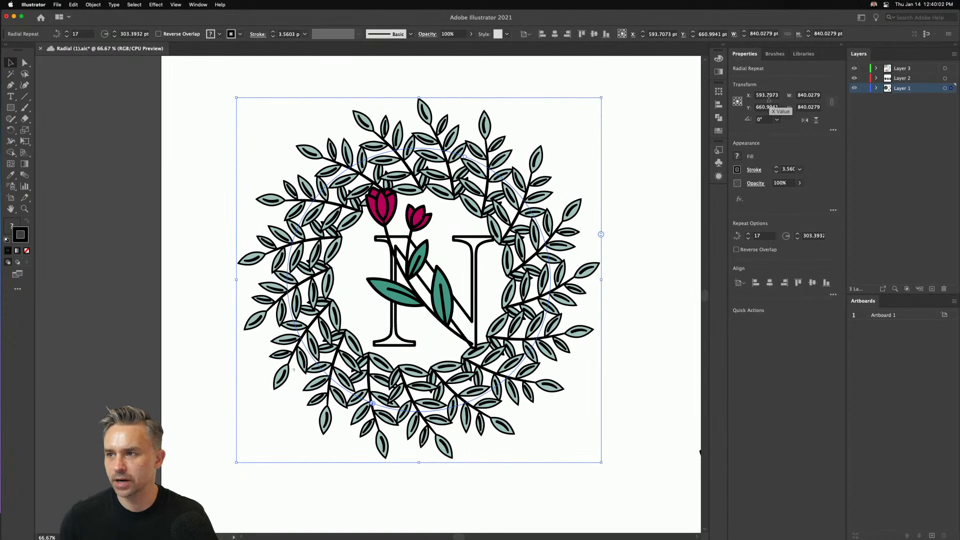
{"action": "key", "text": "shift+Right"}
{"action": "key", "text": "shift+Right"}
{"action": "key", "text": "shift+Right"}
{"action": "key", "text": "Down"}
{"action": "key", "text": "shift+Left"}
{"action": "key", "text": "shift+Left"}
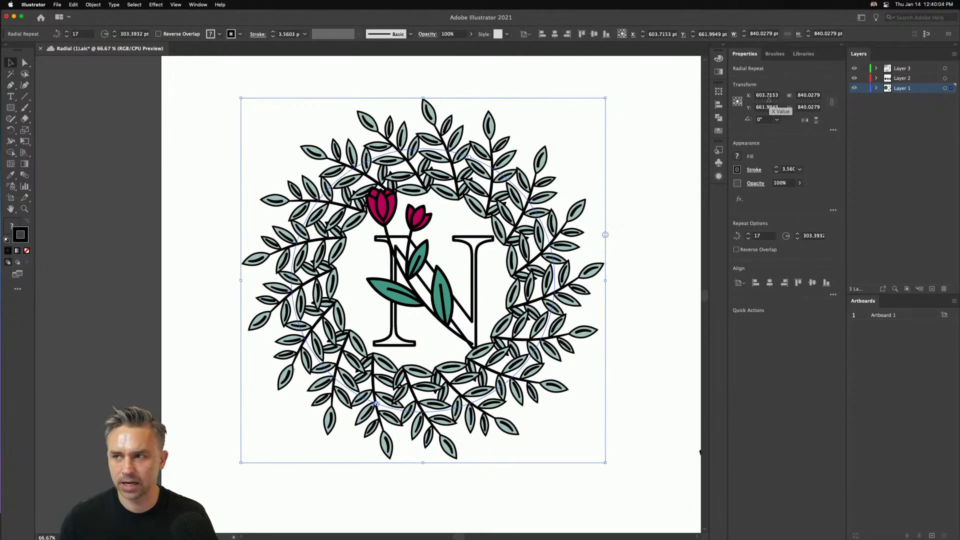
{"action": "key", "text": "Down"}
{"action": "key", "text": "Down"}
{"action": "key", "text": "Down"}
{"action": "key", "text": "Down"}
{"action": "key", "text": "Down"}
{"action": "key", "text": "shift+Right"}
{"action": "key", "text": "Down"}
{"action": "key", "text": "Down"}
{"action": "key", "text": "Down"}
{"action": "key", "text": "Down"}
{"action": "key", "text": "Down"}
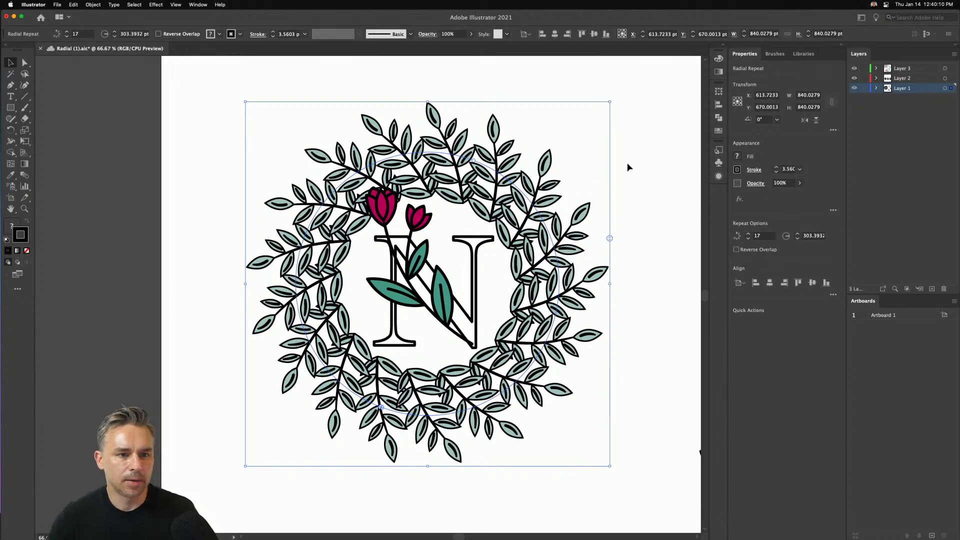
{"action": "left_click", "coordinate": [175, 315]}
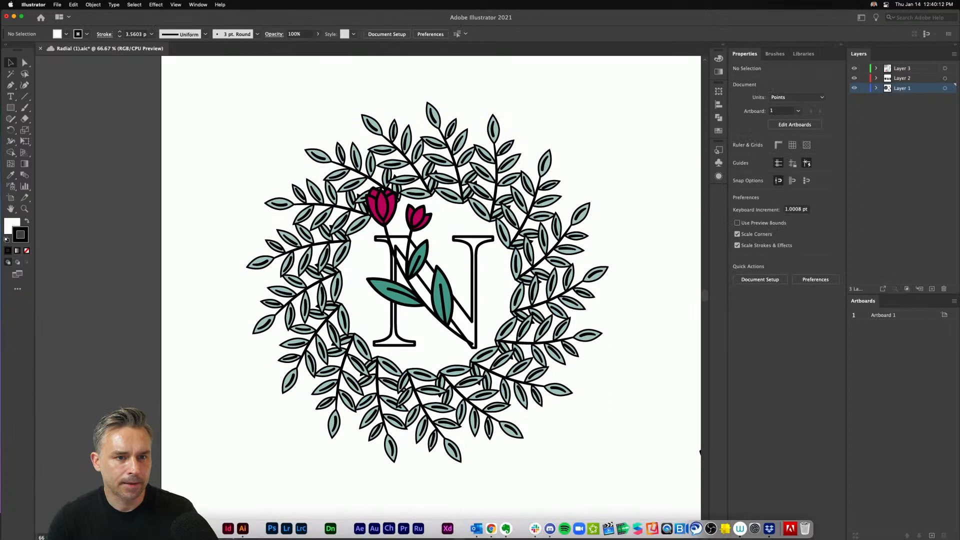
- Switch to the Creative Cloud desktop app, view the list of installed apps, and return to Illustrator
{"action": "left_click", "coordinate": [199, 529]}
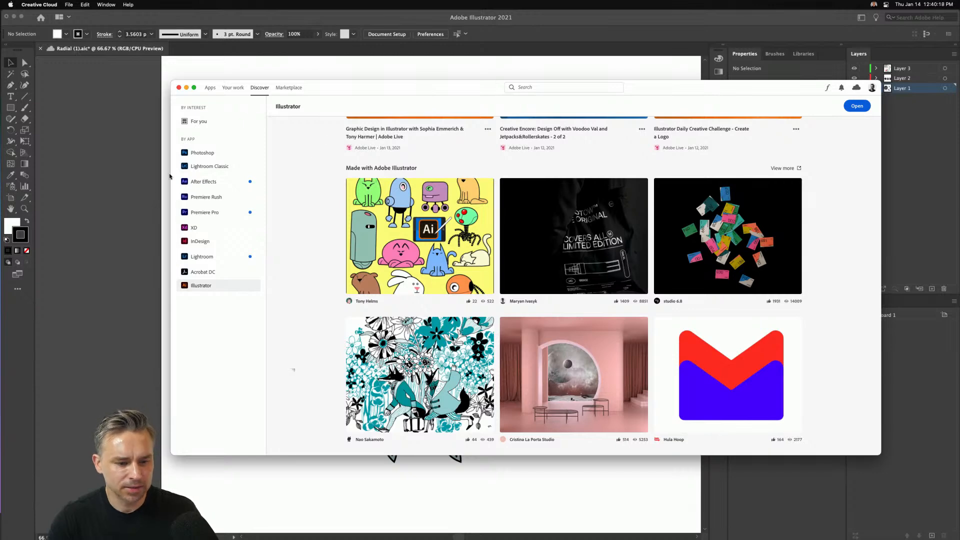
{"action": "left_click", "coordinate": [210, 88]}
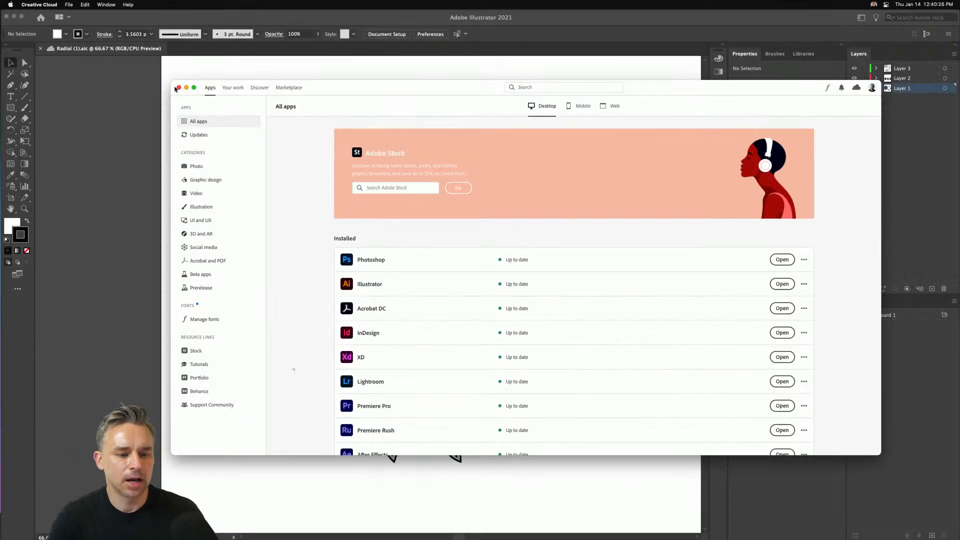
{"action": "left_click", "coordinate": [186, 88]}
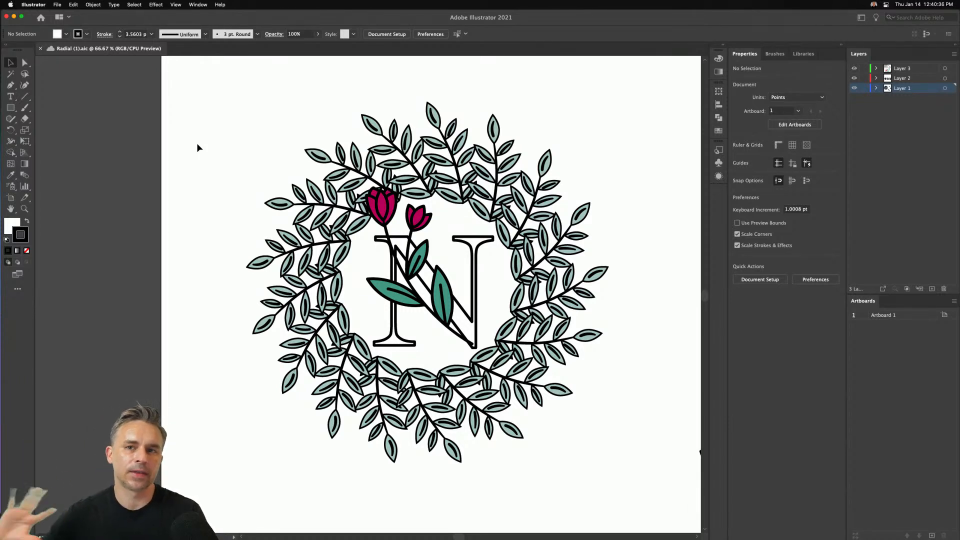
- Isolate the wreath's radial repeat, remove the stroke from its leaf branch, and exit isolation mode
{"action": "scroll", "coordinate": [197, 144], "scroll_direction": "up", "scroll_amount": 2}
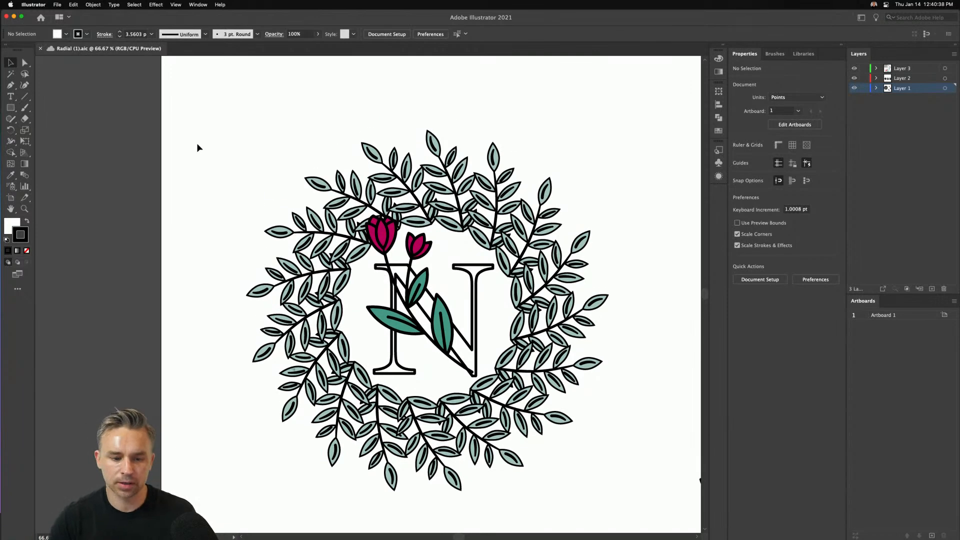
{"action": "key", "text": "super+equal"}
{"action": "key", "text": "super+equal"}
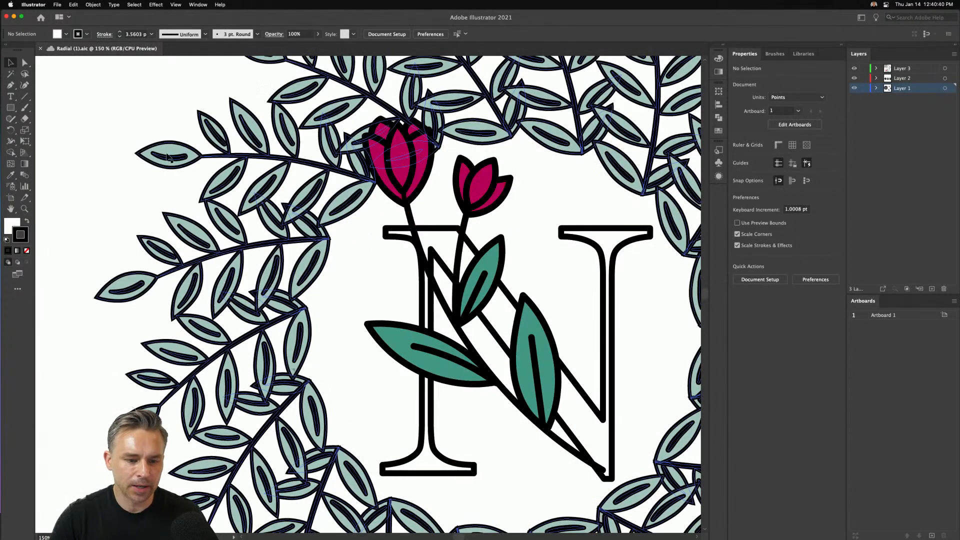
{"action": "double_click", "coordinate": [172, 150]}
{"action": "left_click", "coordinate": [172, 150]}
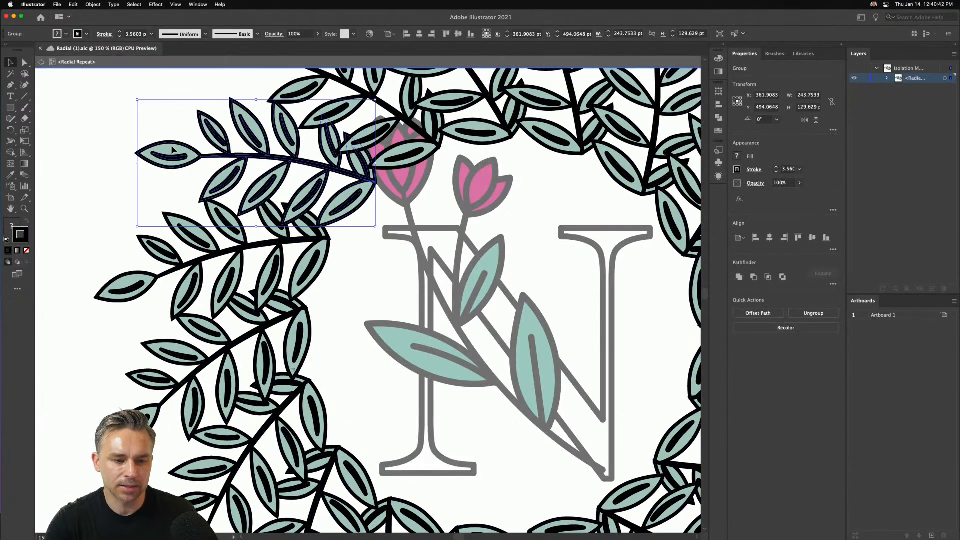
{"action": "left_click", "coordinate": [27, 251]}
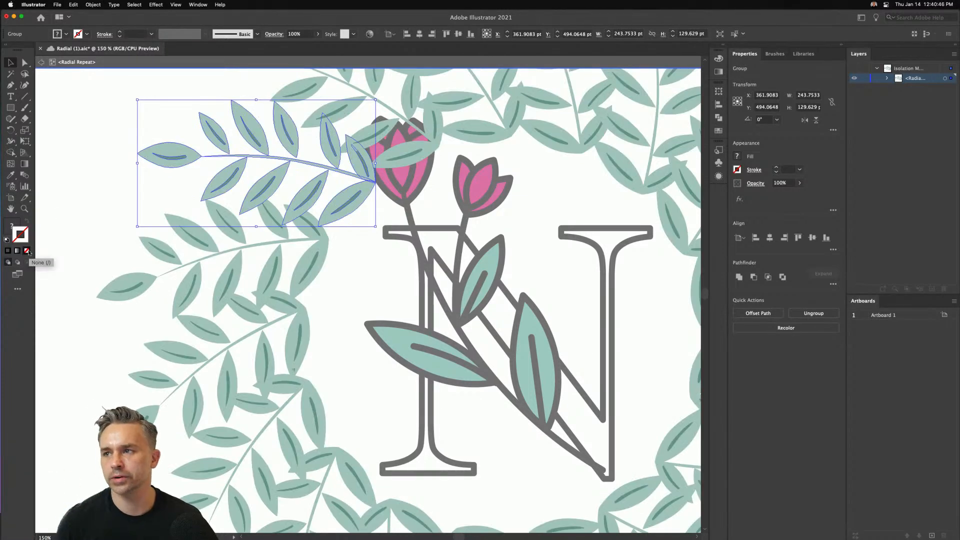
{"action": "double_click", "coordinate": [49, 197]}
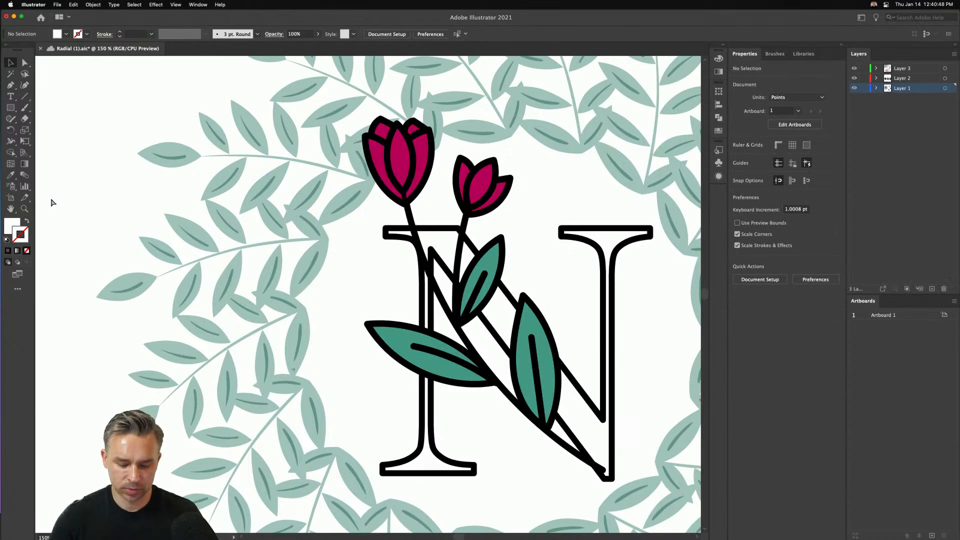
{"action": "key", "text": "super+minus"}
{"action": "key", "text": "super+minus"}
{"action": "key", "text": "super+minus"}
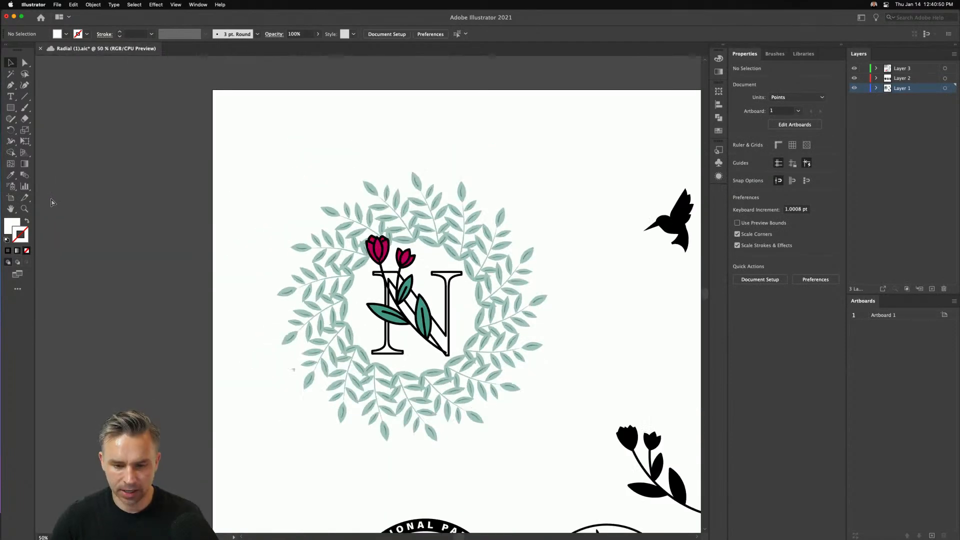
{"action": "key", "text": "super+equal"}
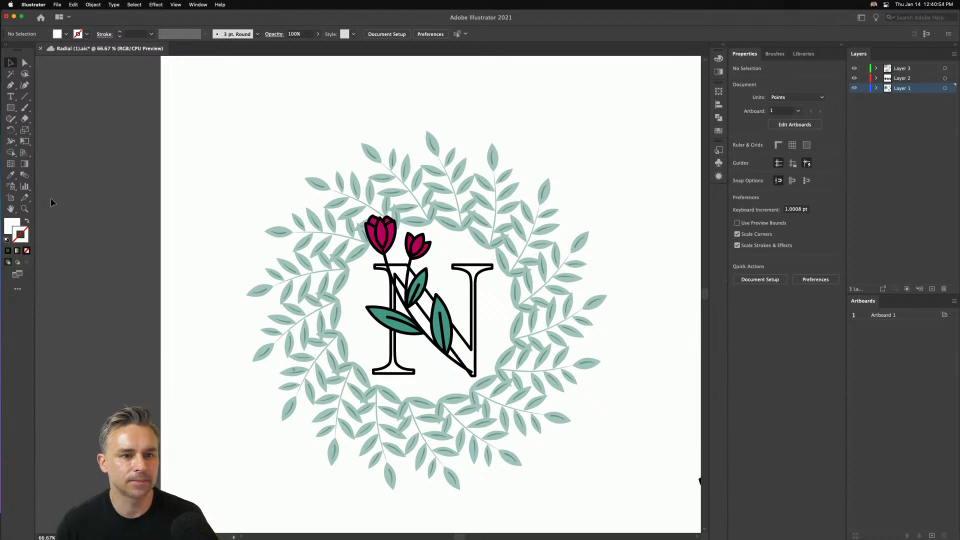
{"action": "left_click", "coordinate": [23, 5]}
{"action": "left_click", "coordinate": [141, 28]}
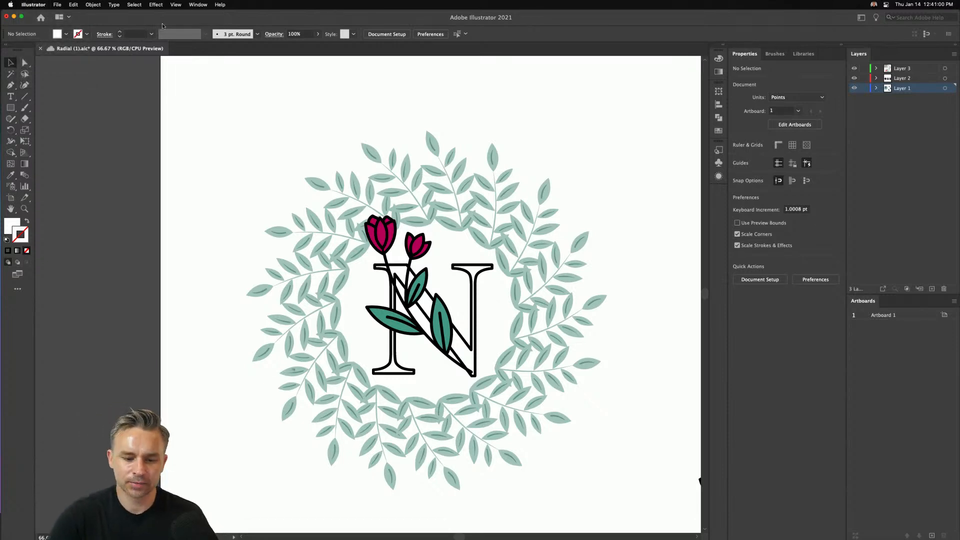
{"action": "left_click", "coordinate": [11, 107]}
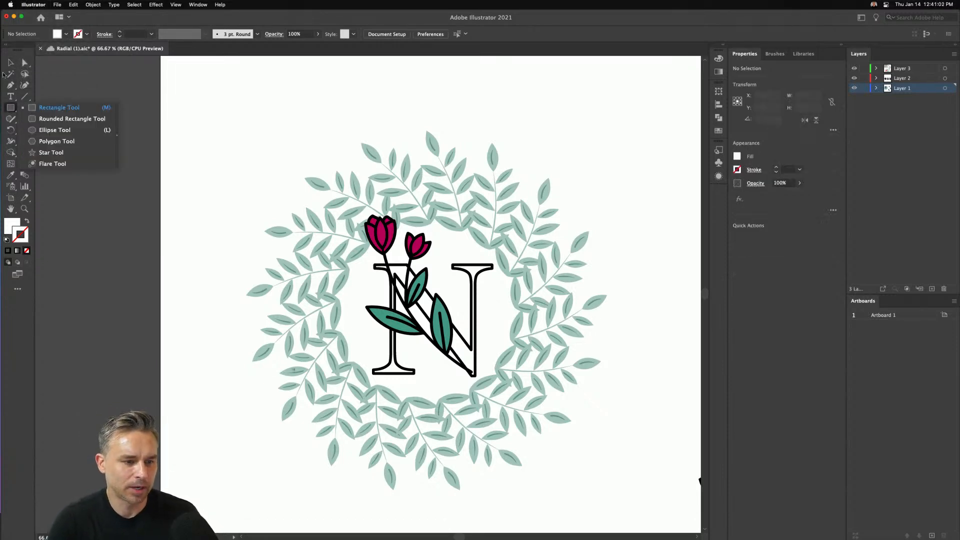
{"action": "left_click", "coordinate": [10, 63]}
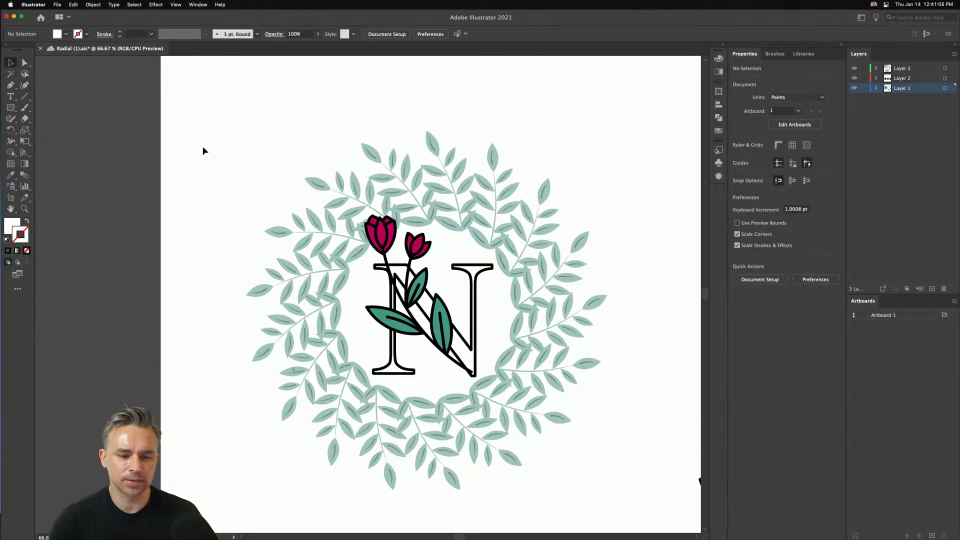
- Draw a circle about 49 pt in diameter in the empty artboard area up and left of the wreath
{"action": "left_click_drag", "start_coordinate": [202, 151], "coordinate": [310, 225]}
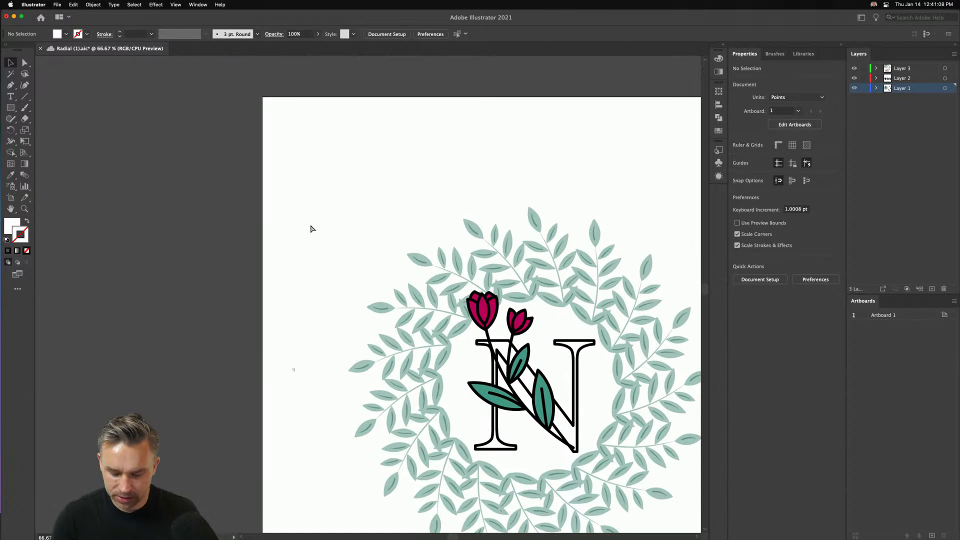
{"action": "key", "text": "super+plus"}
{"action": "key", "text": "super+plus"}
{"action": "key", "text": "super+plus"}
{"action": "left_click_drag", "start_coordinate": [250, 195], "coordinate": [346, 365]}
{"action": "left_click_drag", "start_coordinate": [11, 107], "coordinate": [55, 129]}
{"action": "left_click_drag", "start_coordinate": [379, 229], "coordinate": [443, 293]}
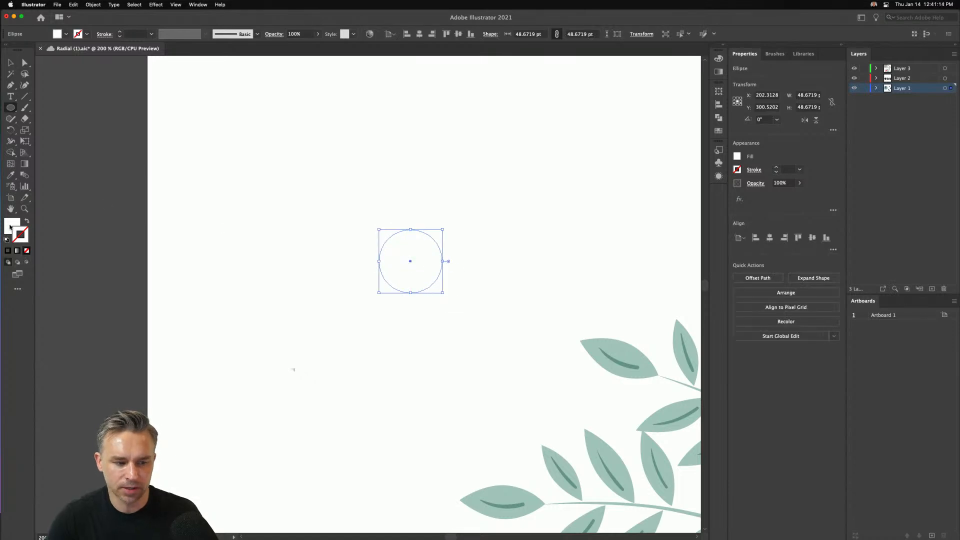
- Fill the circle with the pale green sampled from a wreath leaf
{"action": "key", "text": "i"}
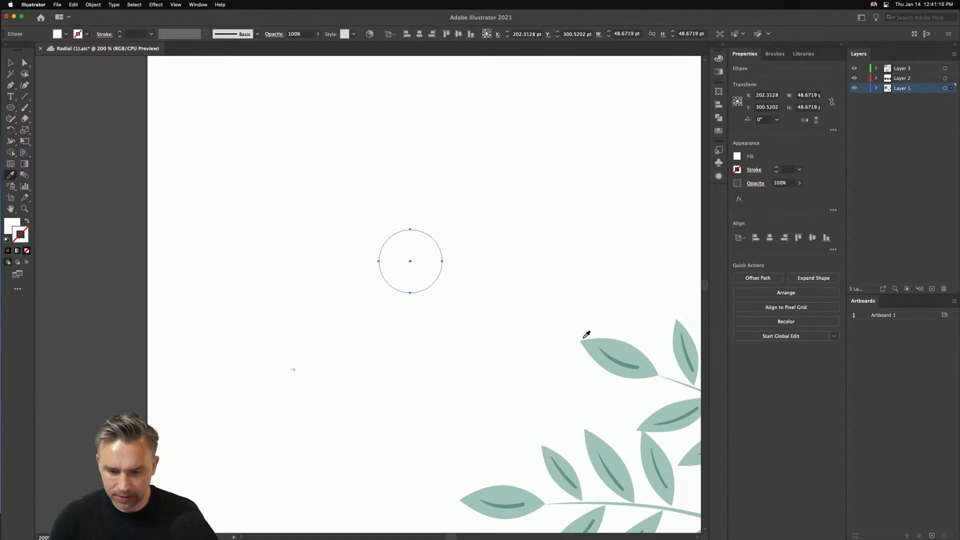
{"action": "left_click", "coordinate": [604, 344]}
{"action": "left_click", "coordinate": [10, 63]}
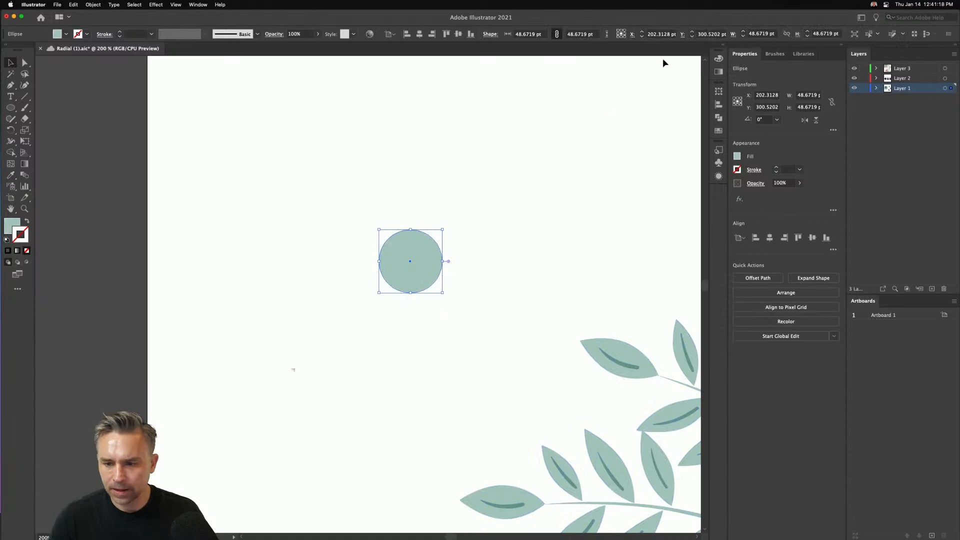
- Give the circle a yellow fill and a 5 pt black stroke, and deselect it
{"action": "left_click", "coordinate": [724, 46]}
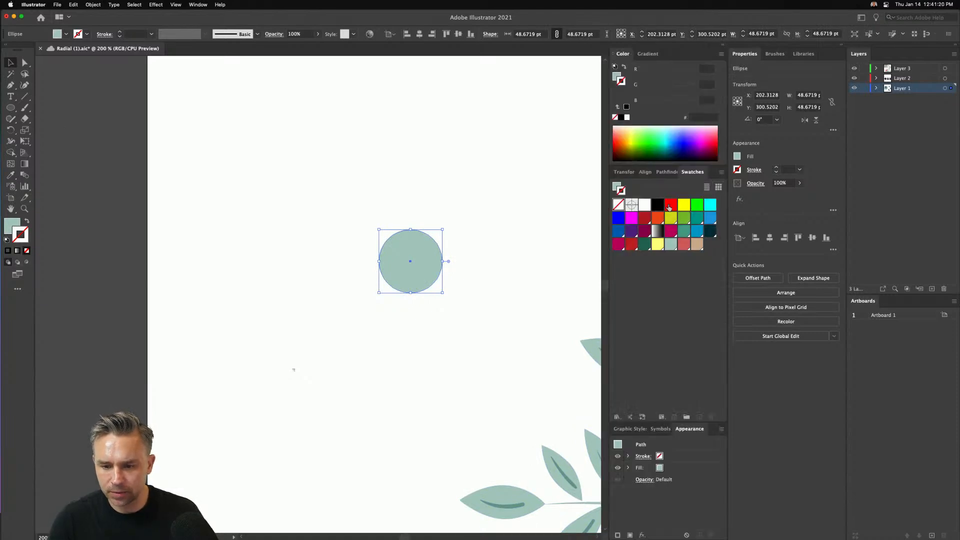
{"action": "left_click", "coordinate": [683, 205]}
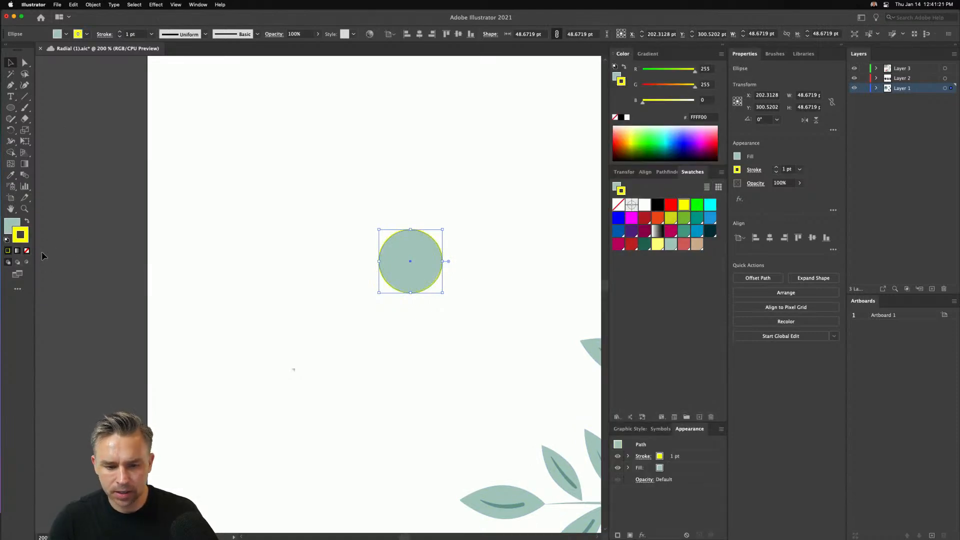
{"action": "left_click", "coordinate": [26, 221]}
{"action": "left_click", "coordinate": [658, 205]}
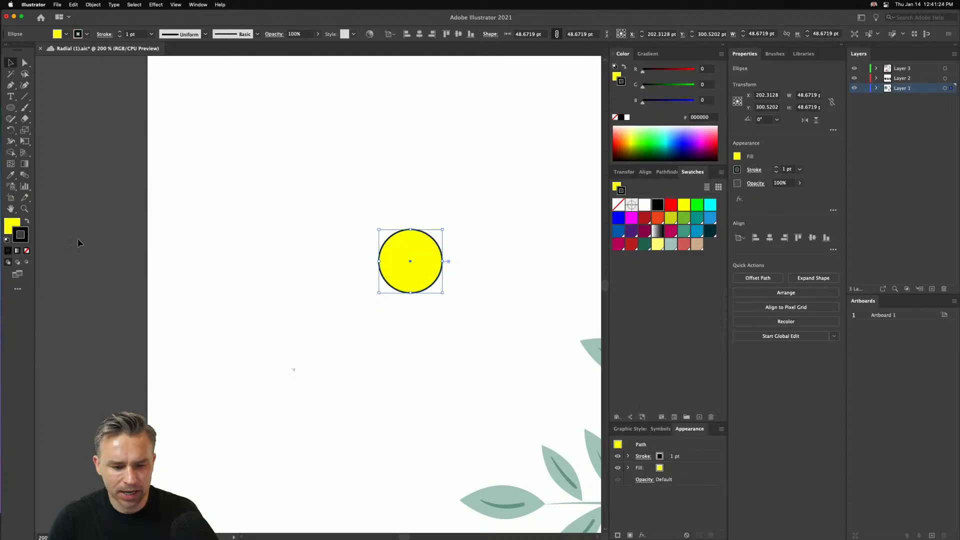
{"action": "left_click", "coordinate": [120, 32]}
{"action": "left_click", "coordinate": [120, 32]}
{"action": "left_click", "coordinate": [120, 32]}
{"action": "left_click", "coordinate": [120, 32]}
{"action": "left_click", "coordinate": [351, 153]}
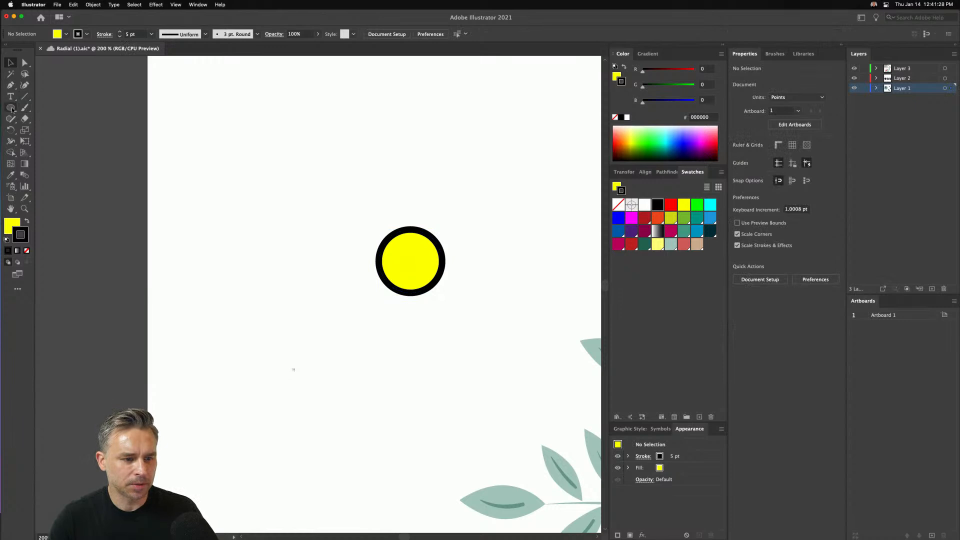
- Draw a square about 68.5 pt wide above and to the left of the yellow circle
{"action": "left_click_drag", "start_coordinate": [11, 108], "coordinate": [48, 126]}
{"action": "left_click", "coordinate": [59, 108]}
{"action": "left_click_drag", "start_coordinate": [248, 133], "coordinate": [337, 222]}
{"action": "key", "text": "v"}
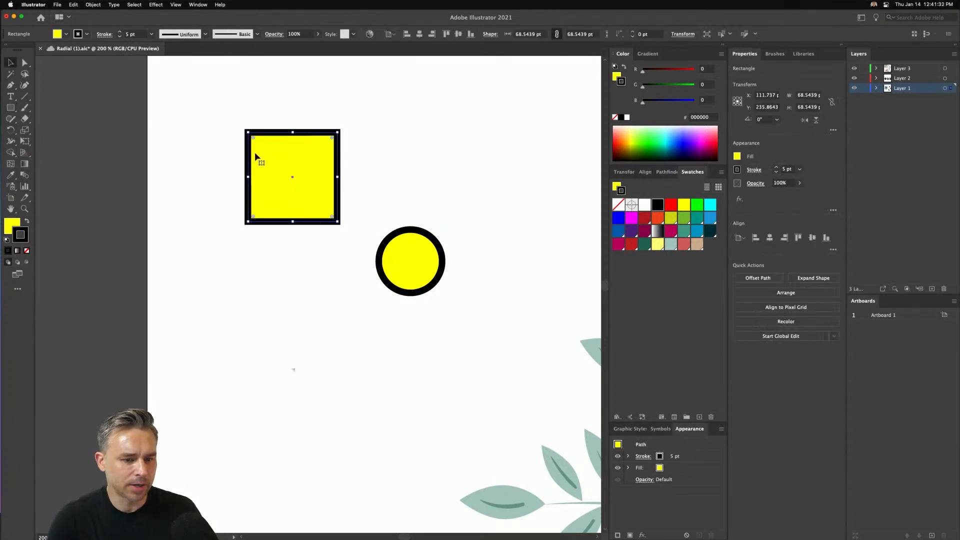
- Rotate the square to 315° and round its two side corners by about 64.5 pt to form an upright petal
{"action": "left_click_drag", "start_coordinate": [245, 129], "coordinate": [293, 105]}
{"action": "key", "text": "a"}
{"action": "left_click_drag", "start_coordinate": [173, 155], "coordinate": [236, 171]}
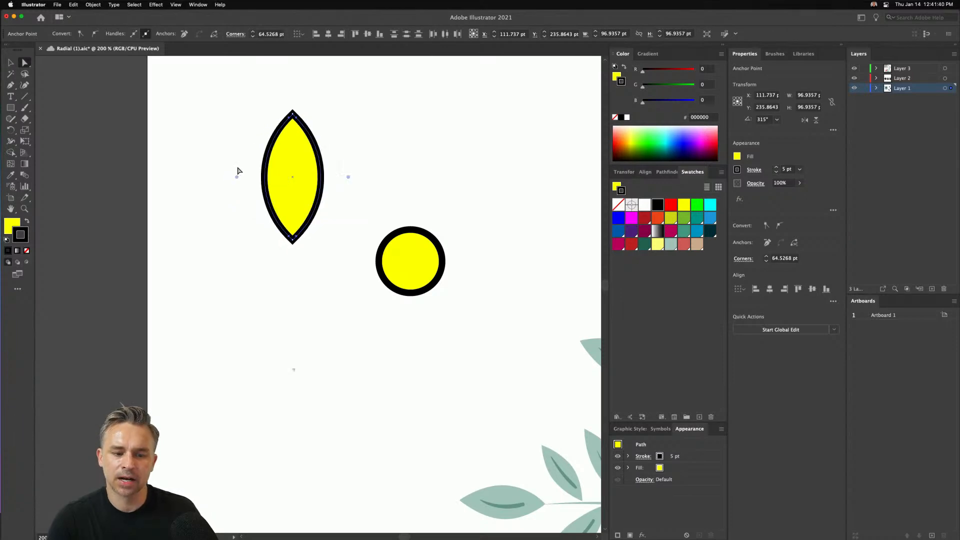
- Give the petal a magenta fill and black stroke, and move it so its lower tip touches the top of the circle
{"action": "key", "text": "v"}
{"action": "left_click", "coordinate": [307, 183]}
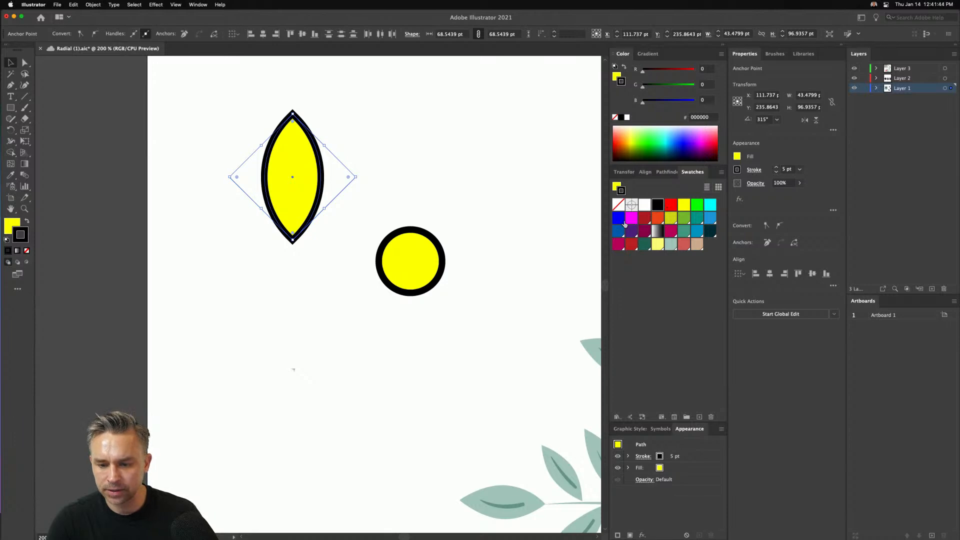
{"action": "left_click", "coordinate": [631, 217]}
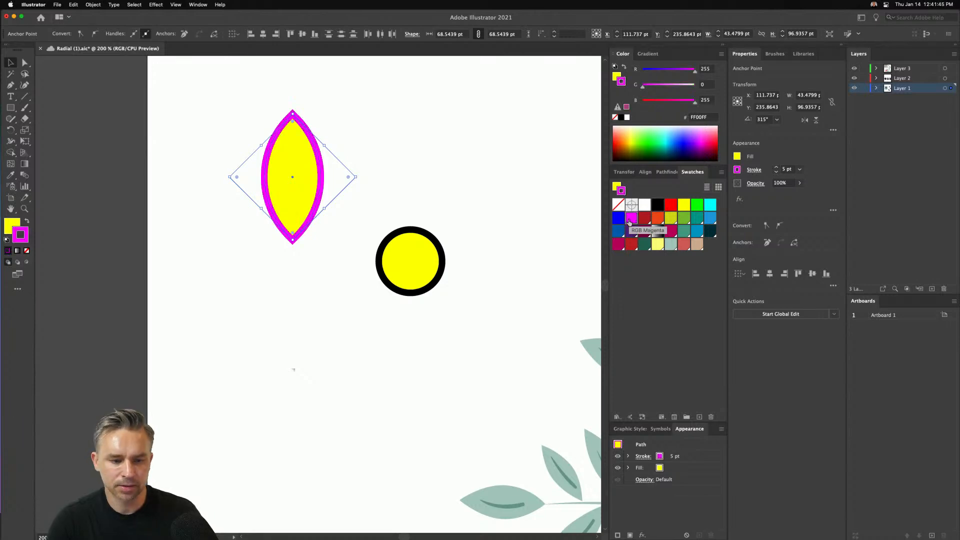
{"action": "left_click", "coordinate": [27, 222]}
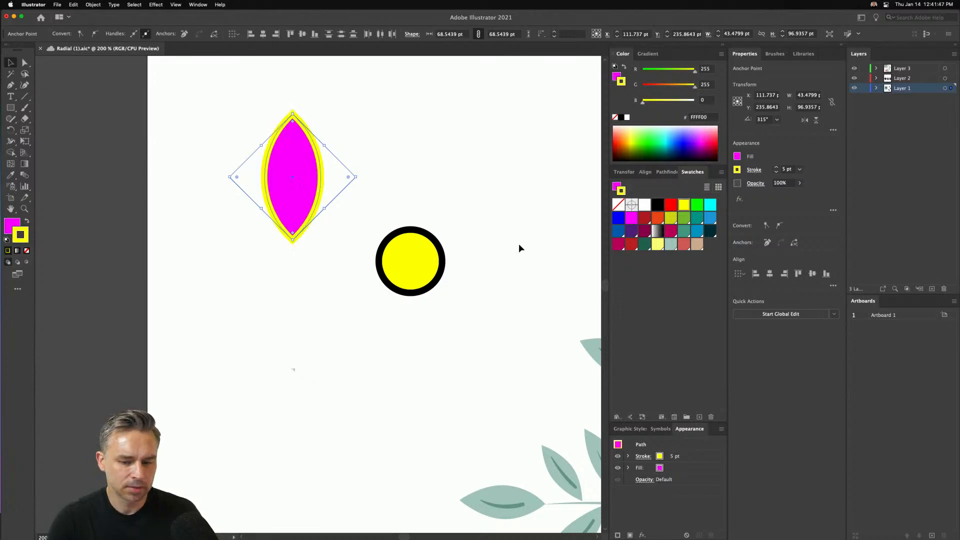
{"action": "left_click", "coordinate": [652, 205]}
{"action": "left_click", "coordinate": [10, 225]}
{"action": "left_click_drag", "start_coordinate": [291, 202], "coordinate": [409, 183]}
- Try a black fill on the circle, undo it, and reselect the magenta petal
{"action": "left_click", "coordinate": [385, 252]}
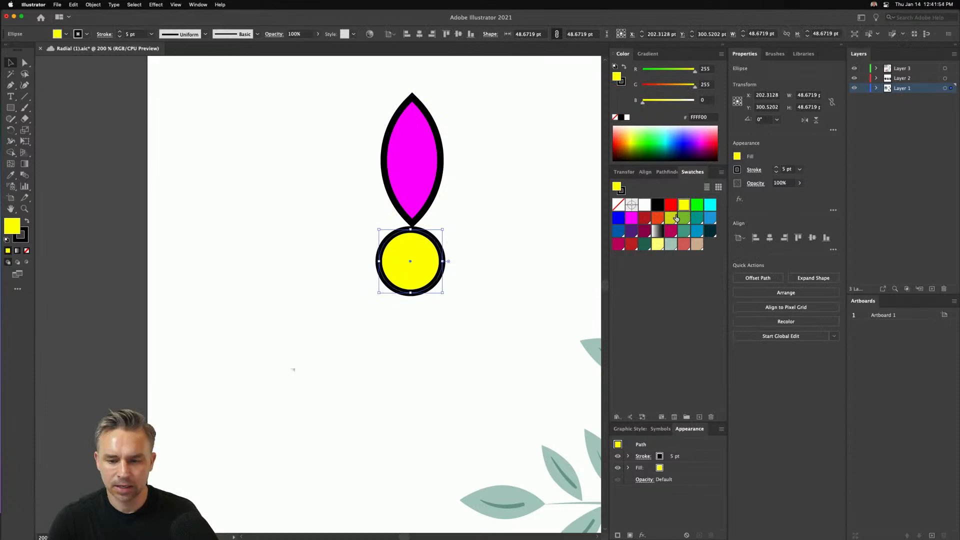
{"action": "left_click", "coordinate": [658, 205]}
{"action": "left_click", "coordinate": [421, 178]}
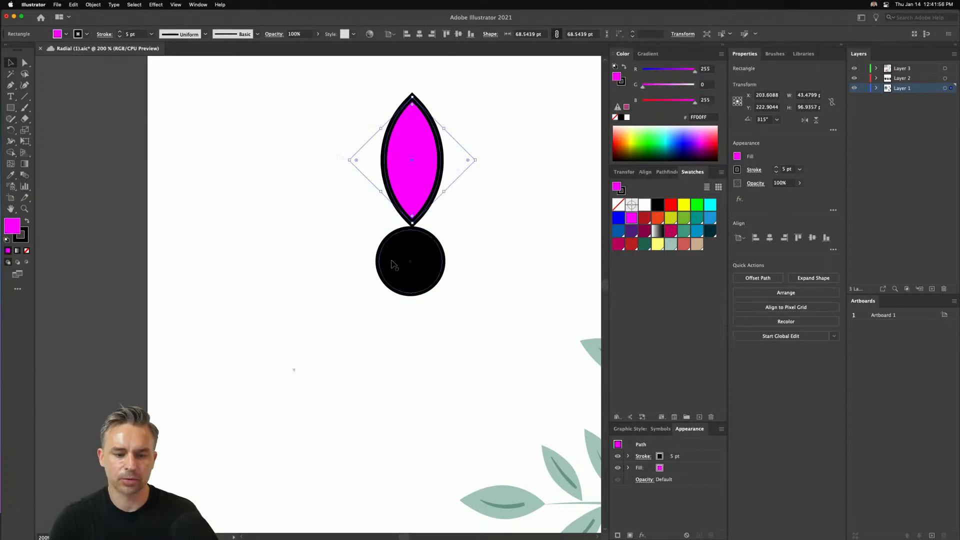
{"action": "key", "text": "super+z"}
{"action": "left_click", "coordinate": [401, 198]}
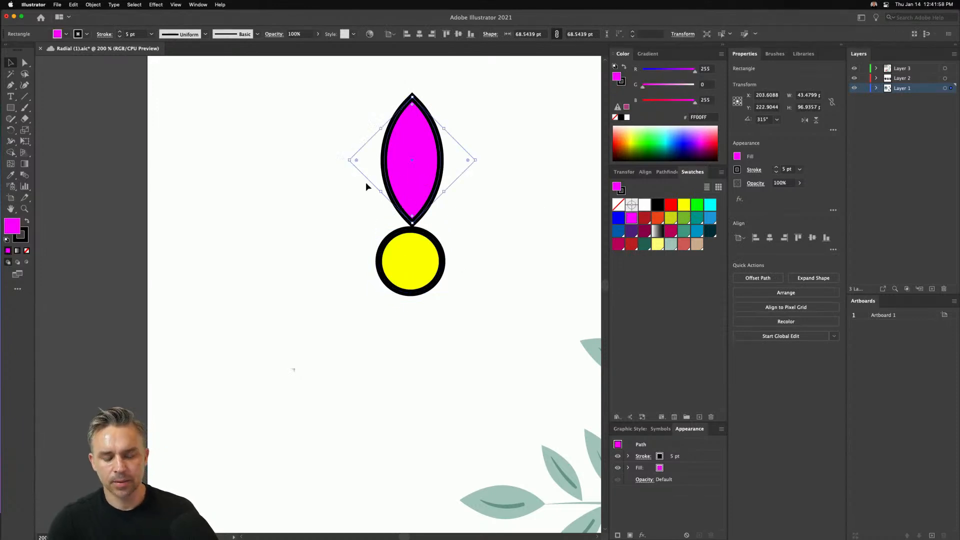
{"action": "left_click", "coordinate": [89, 5]}
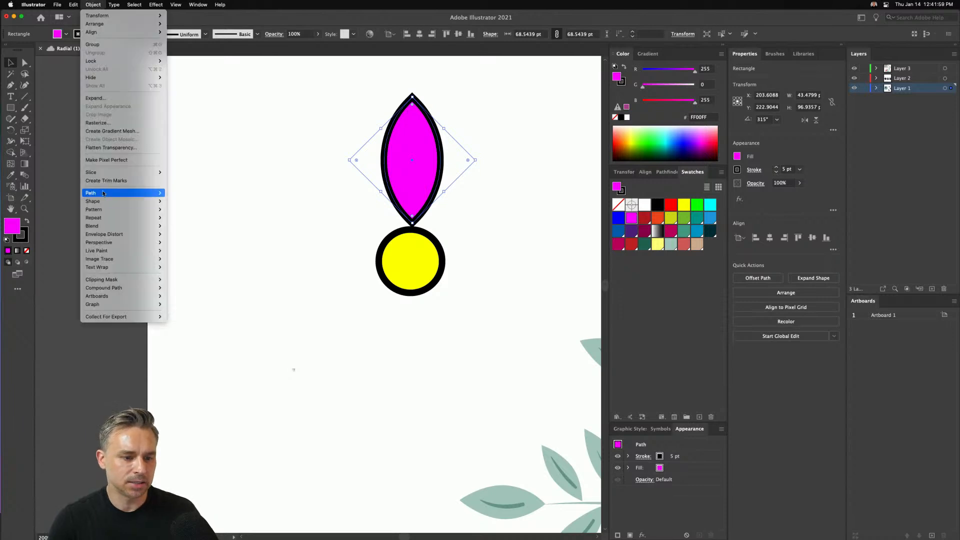
{"action": "left_click", "coordinate": [253, 150]}
{"action": "scroll", "coordinate": [311, 131], "scroll_direction": "right", "scroll_amount": 2}
{"action": "scroll", "coordinate": [310, 131], "scroll_direction": "right", "scroll_amount": 1}
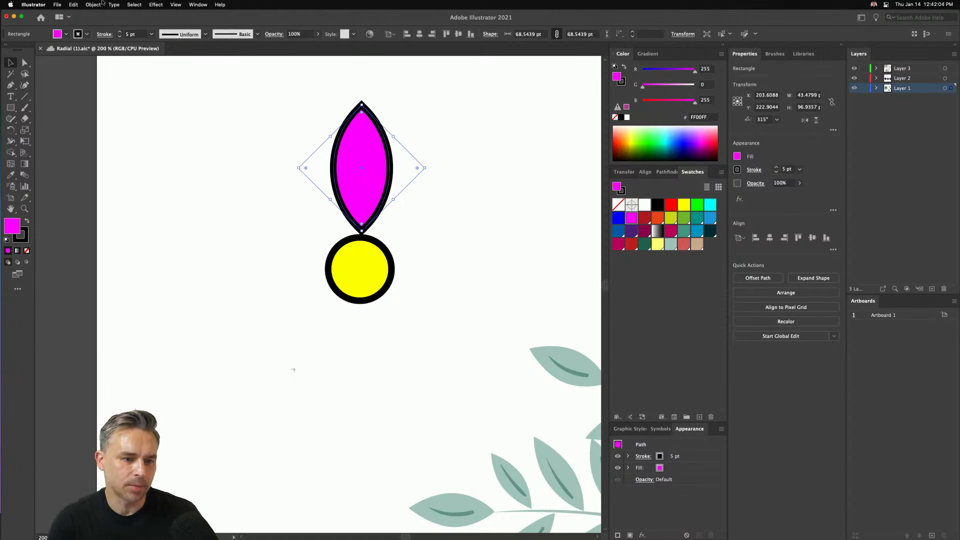
{"action": "left_click", "coordinate": [133, 4]}
{"action": "left_click", "coordinate": [260, 96]}
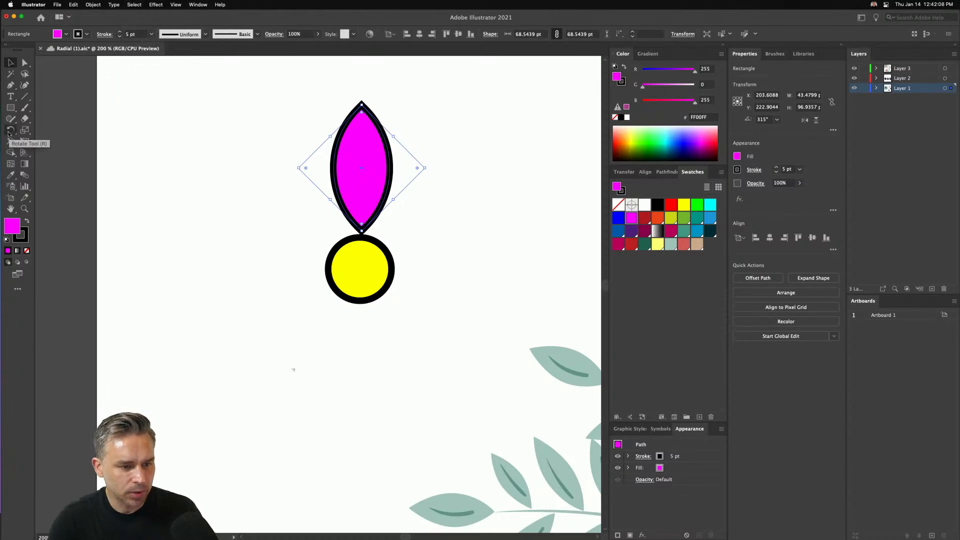
- Rotate a copy of the petal 45° about the circle's centre and repeat the transformation to complete an eight-petal flower
{"action": "left_click", "coordinate": [10, 131]}
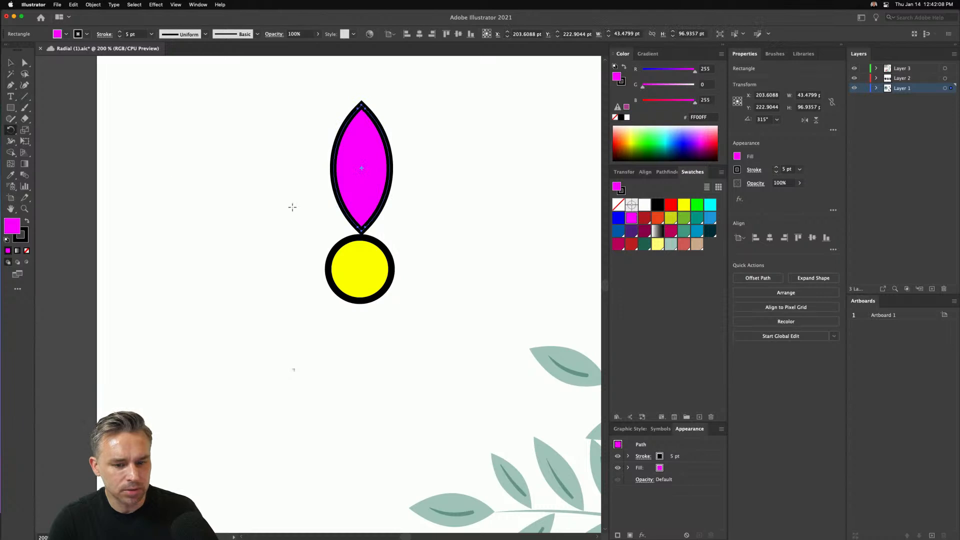
{"action": "left_click", "coordinate": [360, 268], "text": "alt"}
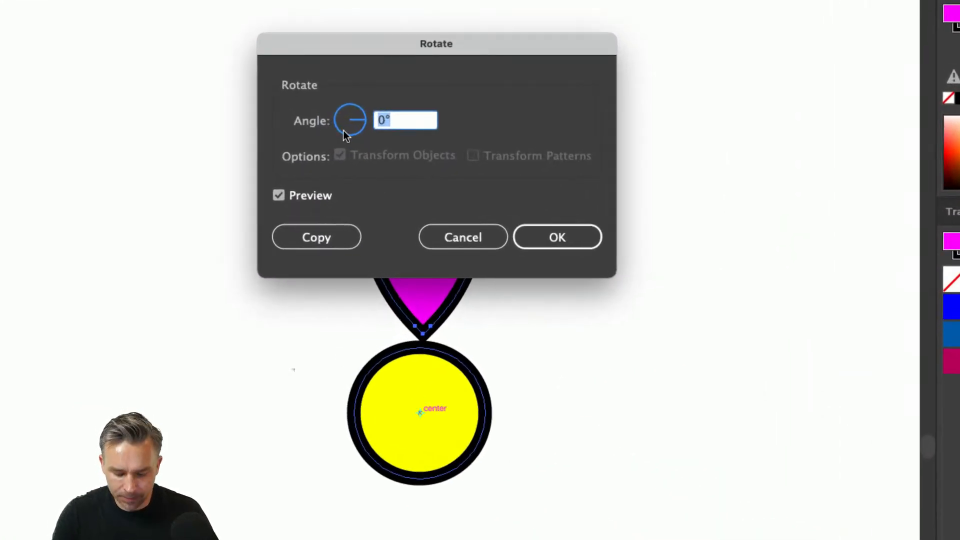
{"action": "type", "text": "45"}
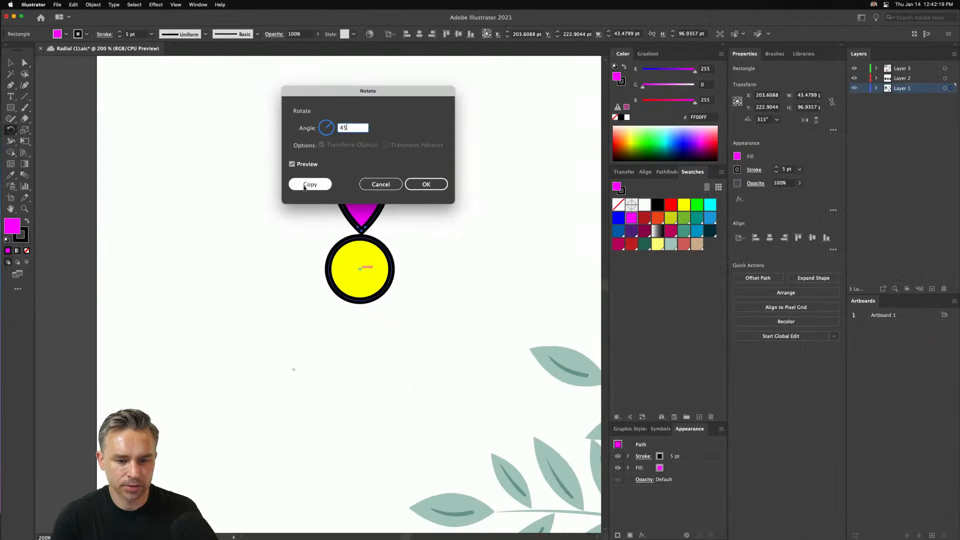
{"action": "left_click", "coordinate": [316, 237]}
{"action": "key", "text": "super+d"}
{"action": "key", "text": "super+d"}
{"action": "key", "text": "super+d"}
{"action": "key", "text": "super+d"}
{"action": "key", "text": "super+d"}
{"action": "key", "text": "super+d"}
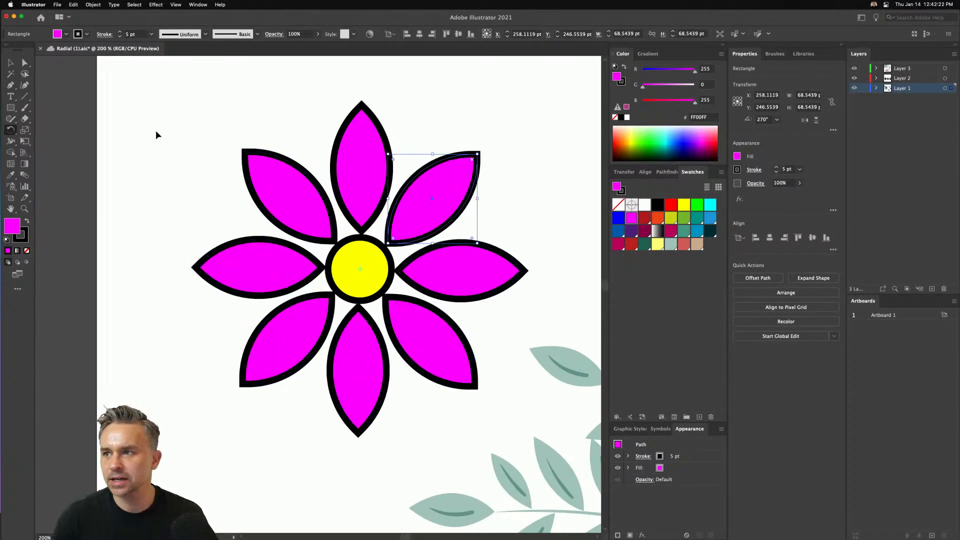
- Recolor the upper-left petal red, the left petal green and the lower-left petal teal
{"action": "left_click", "coordinate": [10, 62]}
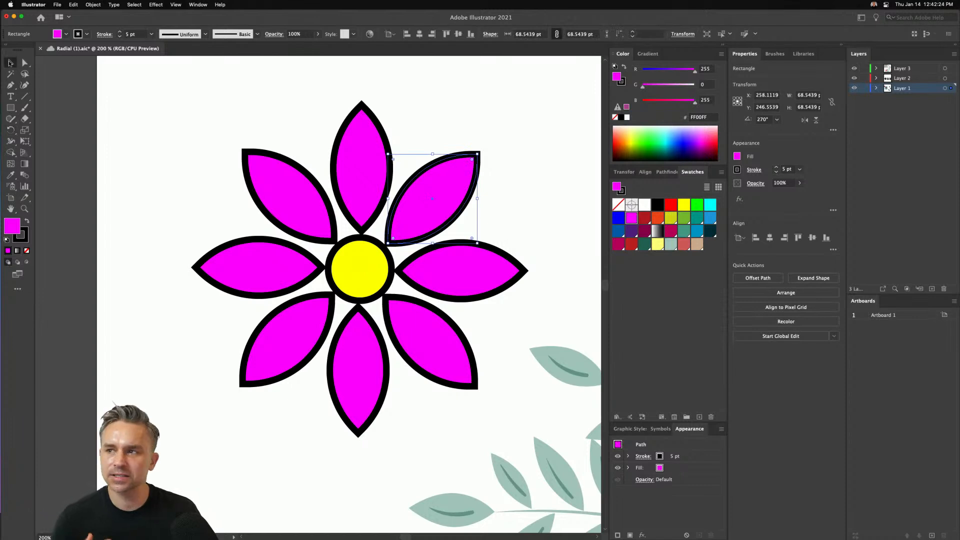
{"action": "left_click", "coordinate": [178, 124]}
{"action": "left_click", "coordinate": [270, 214]}
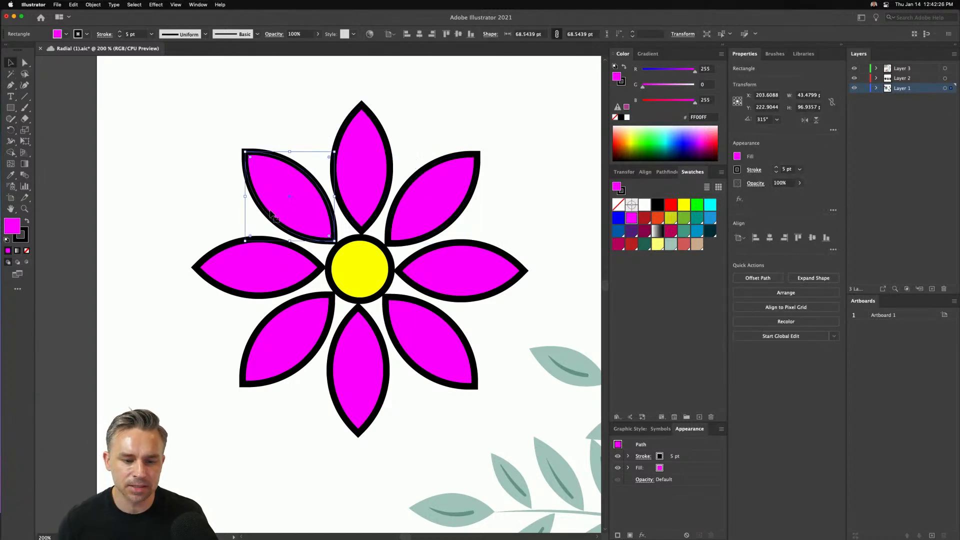
{"action": "left_click", "coordinate": [672, 208]}
{"action": "left_click", "coordinate": [260, 275]}
{"action": "left_click", "coordinate": [693, 207]}
{"action": "left_click", "coordinate": [284, 348]}
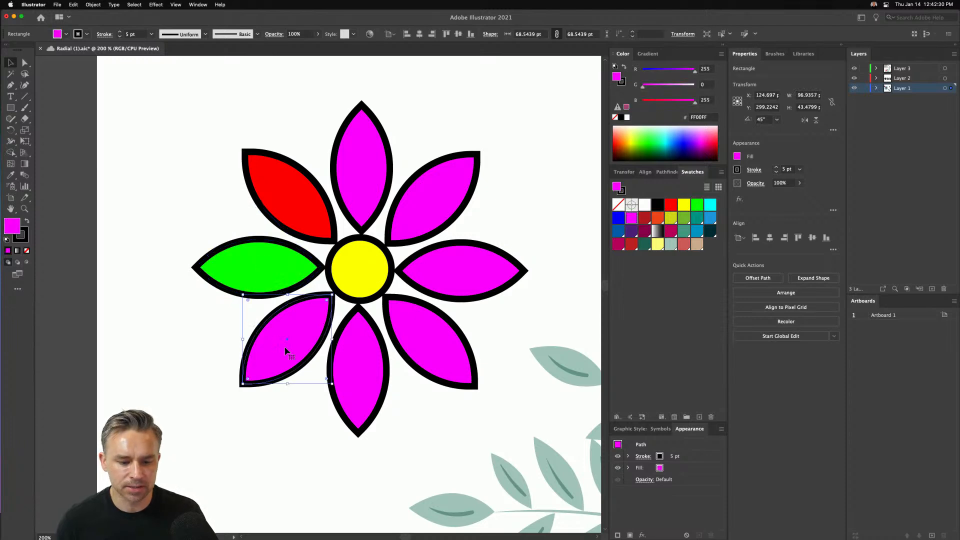
{"action": "left_click", "coordinate": [697, 206]}
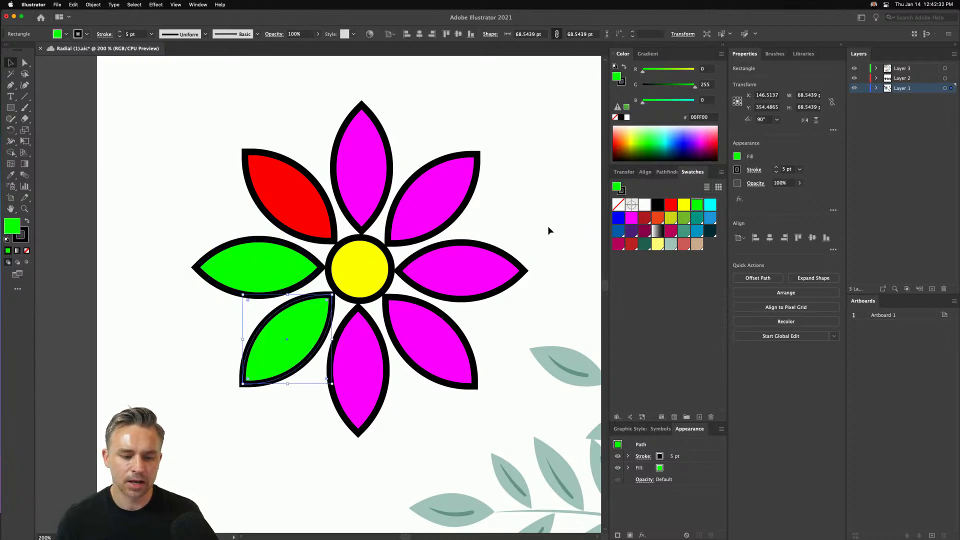
{"action": "left_click", "coordinate": [666, 218]}
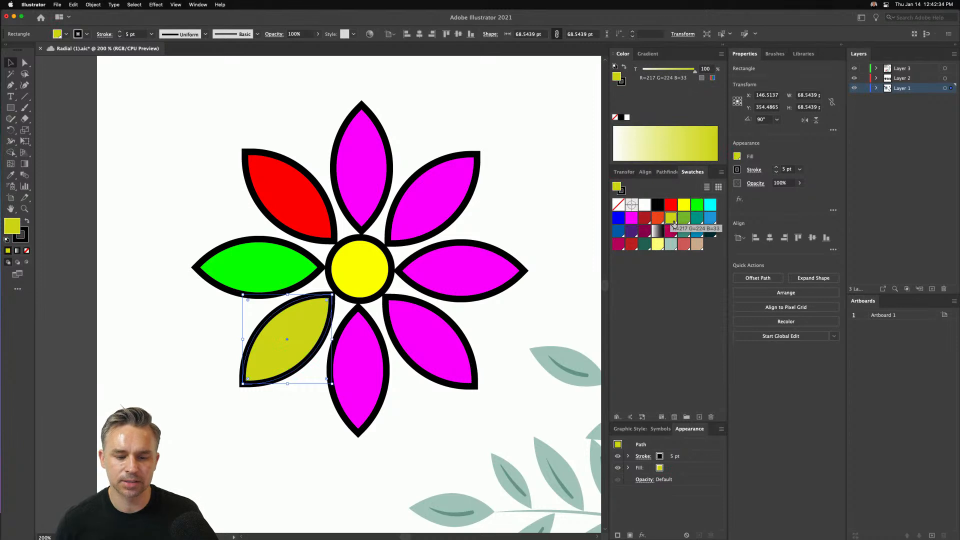
{"action": "left_click", "coordinate": [696, 218]}
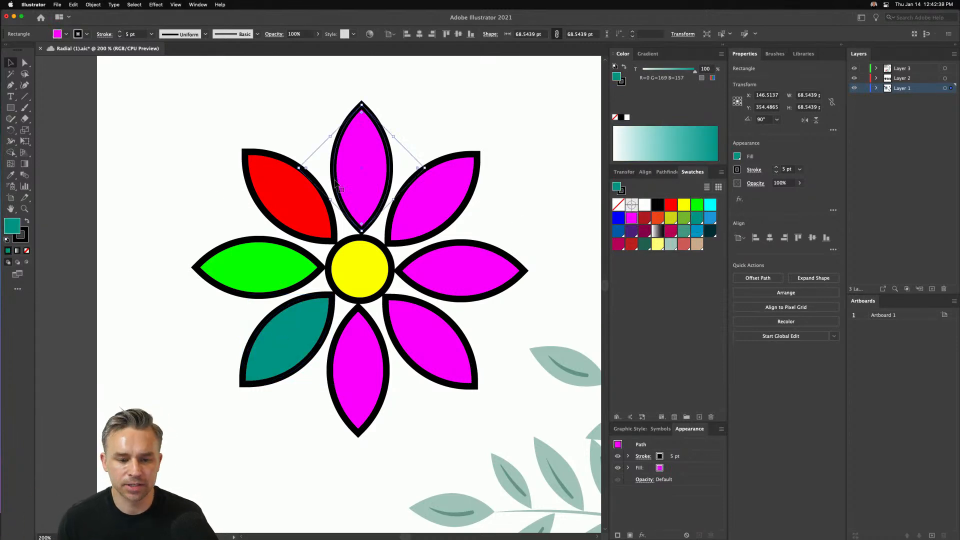
- Delete the seven rotated petal copies, keeping only the top magenta petal and the yellow circle
{"action": "left_click", "coordinate": [270, 196]}
{"action": "key", "text": "Delete"}
{"action": "left_click", "coordinate": [255, 245]}
{"action": "key", "text": "Delete"}
{"action": "left_click", "coordinate": [285, 340]}
{"action": "key", "text": "Delete"}
{"action": "left_click", "coordinate": [345, 355]}
{"action": "key", "text": "Delete"}
{"action": "left_click", "coordinate": [436, 319]}
{"action": "key", "text": "Delete"}
{"action": "left_click", "coordinate": [465, 272]}
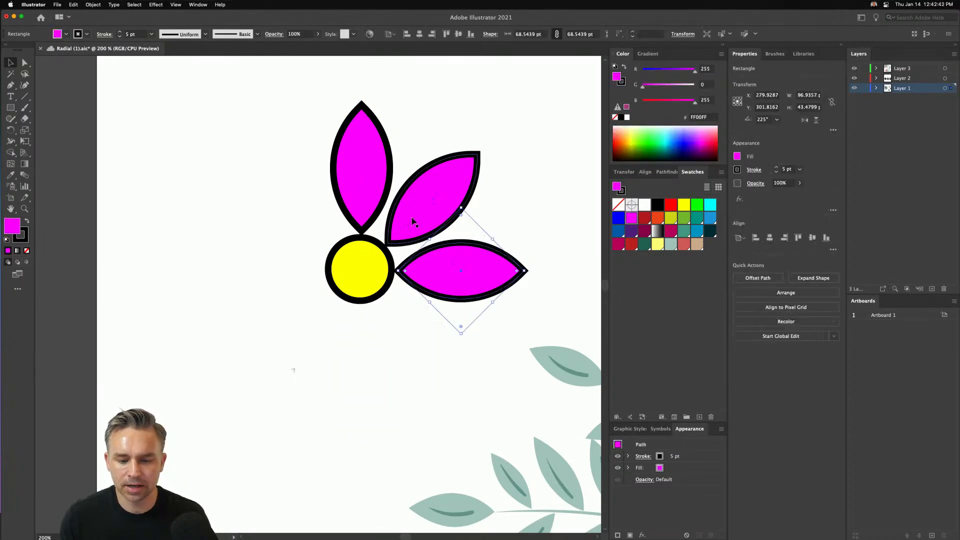
{"action": "key", "text": "Delete"}
{"action": "left_click", "coordinate": [407, 218]}
{"action": "key", "text": "Delete"}
- Apply a radial repeat to the remaining magenta petal above the yellow circle
{"action": "left_click", "coordinate": [338, 155]}
{"action": "left_click", "coordinate": [93, 4]}
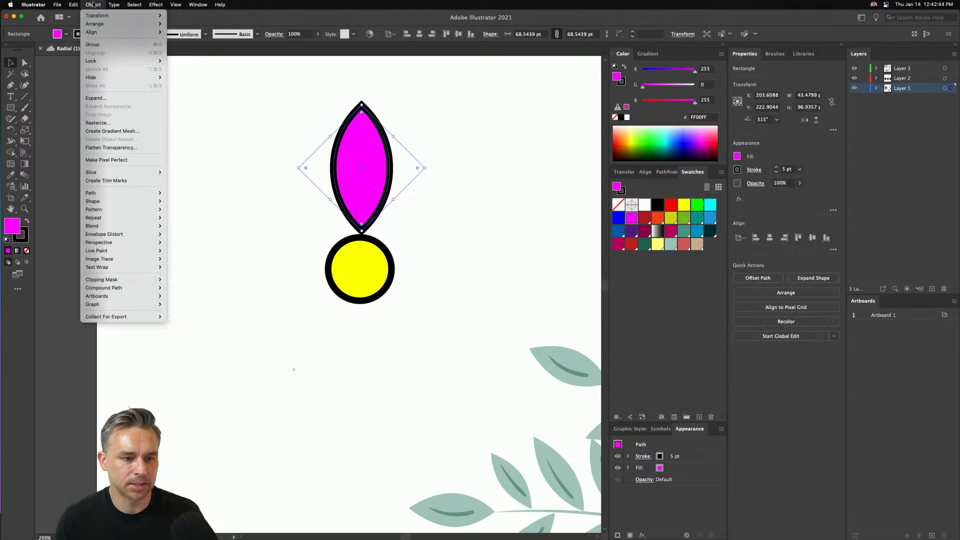
{"action": "mouse_move", "coordinate": [126, 212]}
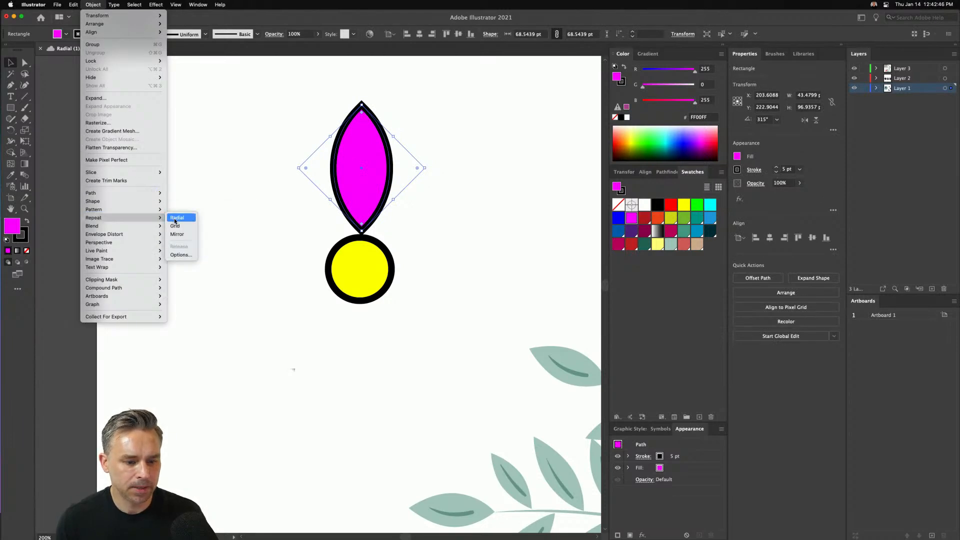
{"action": "left_click", "coordinate": [179, 219]}
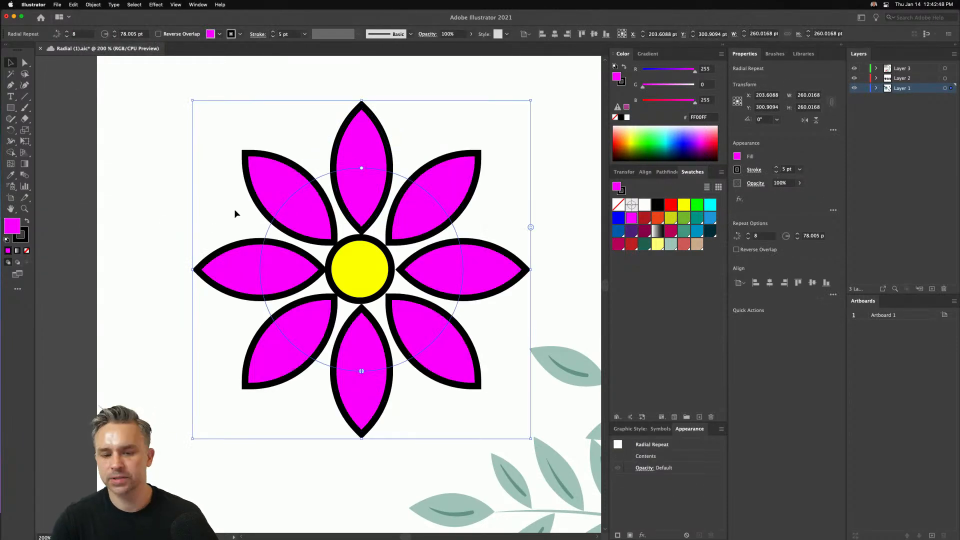
- Isolate the radial repeat's petal, try crimson, blue and red fills on it, and restore the magenta fill
{"action": "double_click", "coordinate": [351, 136]}
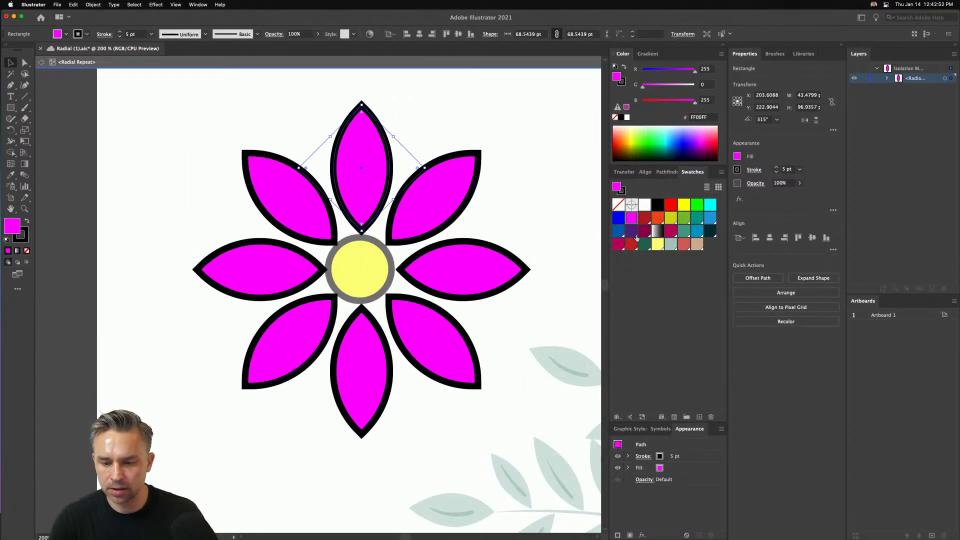
{"action": "left_click", "coordinate": [671, 231]}
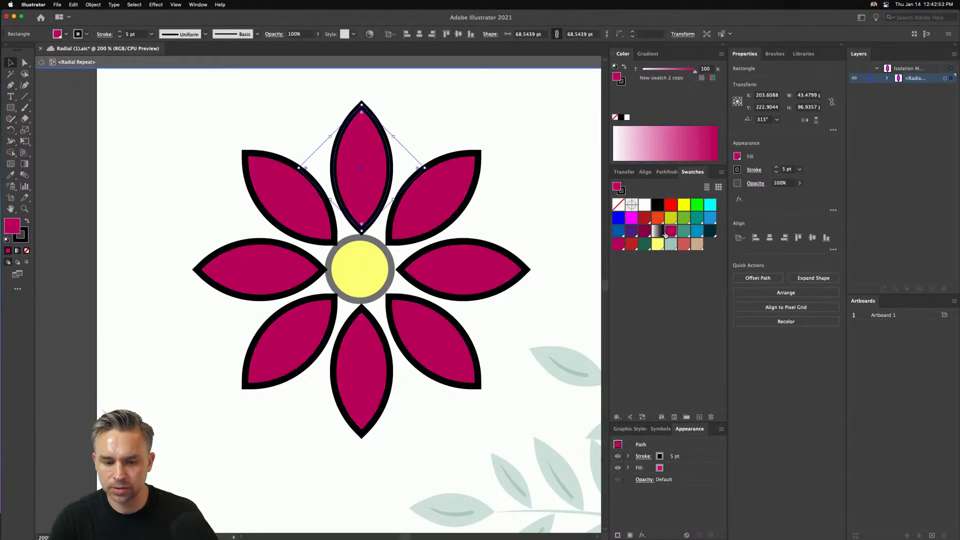
{"action": "left_click", "coordinate": [698, 232]}
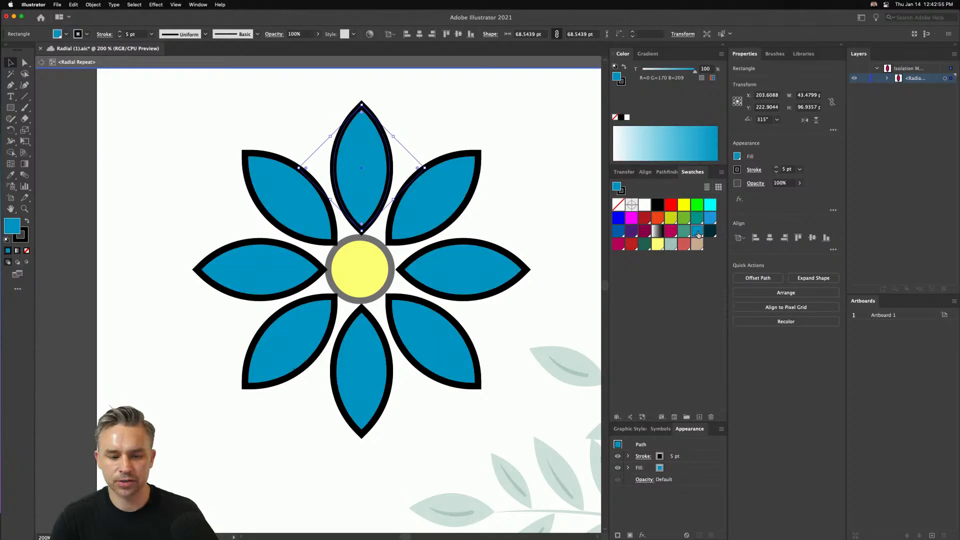
{"action": "left_click", "coordinate": [676, 207]}
{"action": "left_click", "coordinate": [631, 218]}
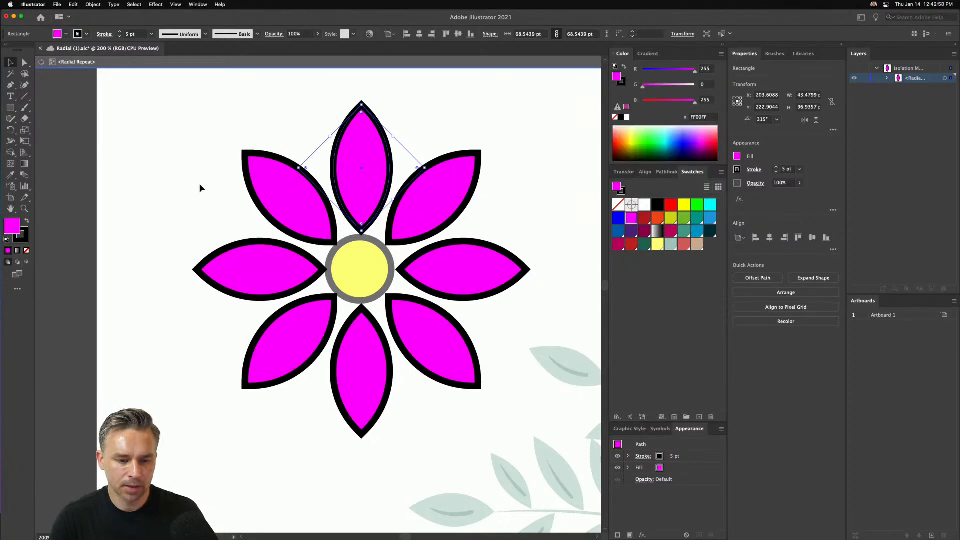
- Slightly round the source petal's pointed tip inside the radial repeat and leave isolation mode
{"action": "left_click", "coordinate": [25, 63]}
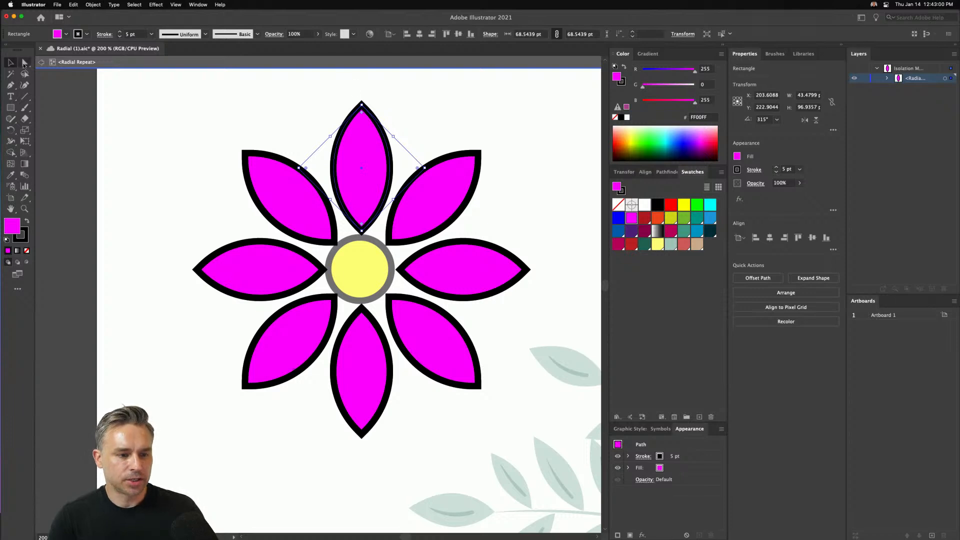
{"action": "left_click_drag", "start_coordinate": [342, 95], "coordinate": [353, 160]}
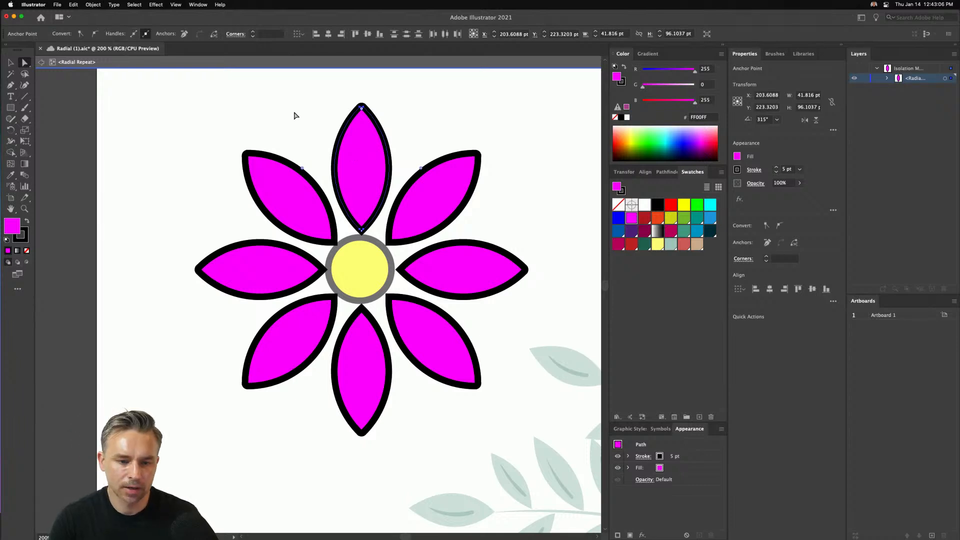
{"action": "key", "text": "Escape"}
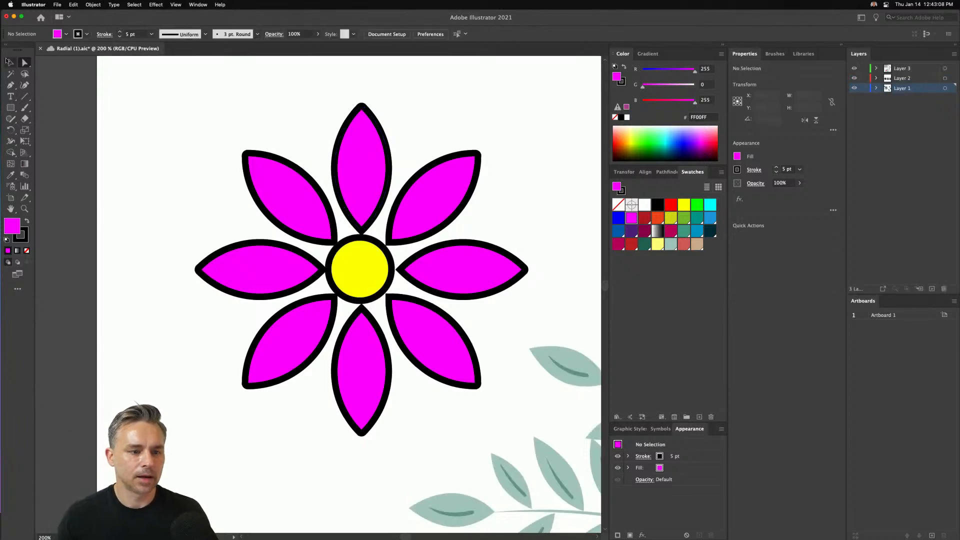
{"action": "left_click", "coordinate": [10, 62]}
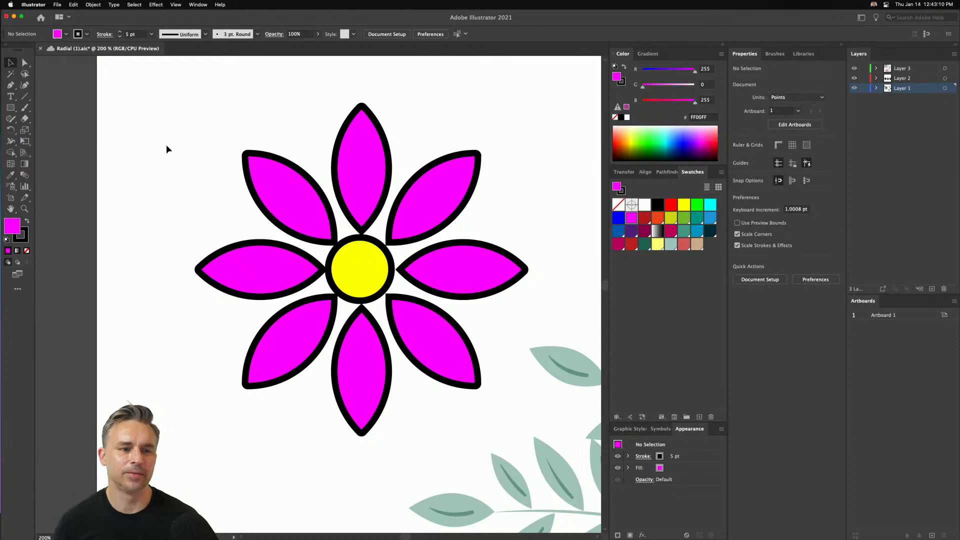
- Copy the petal out of the radial repeat, paste it onto the artboard and move it to the empty area above the leaf wreath
{"action": "key", "text": "super+minus"}
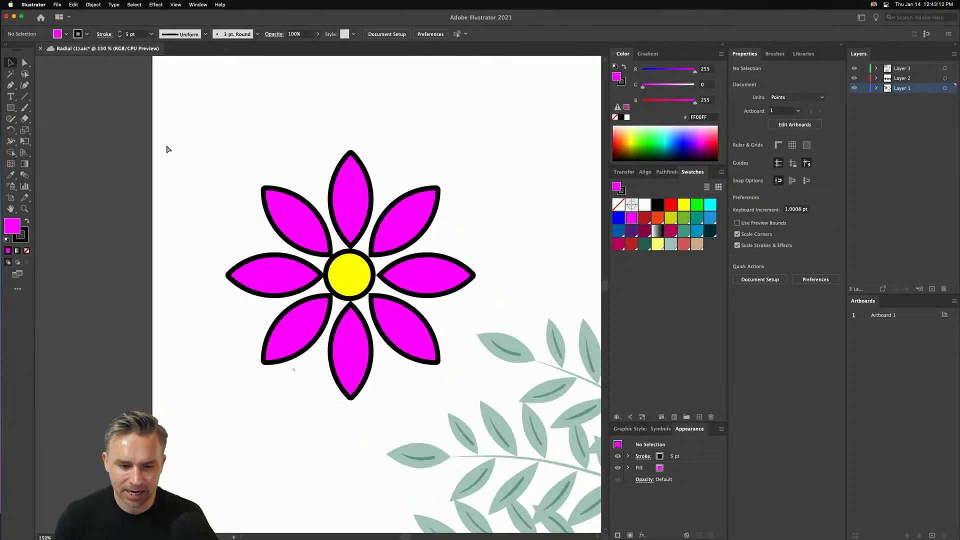
{"action": "left_click_drag", "start_coordinate": [187, 172], "coordinate": [109, 212]}
{"action": "left_click", "coordinate": [259, 226]}
{"action": "double_click", "coordinate": [260, 228]}
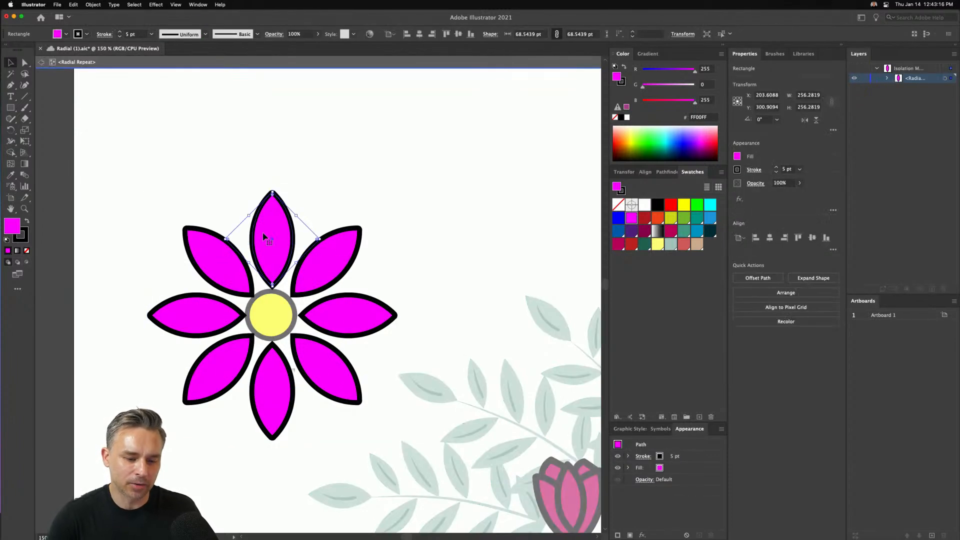
{"action": "left_click", "coordinate": [295, 131]}
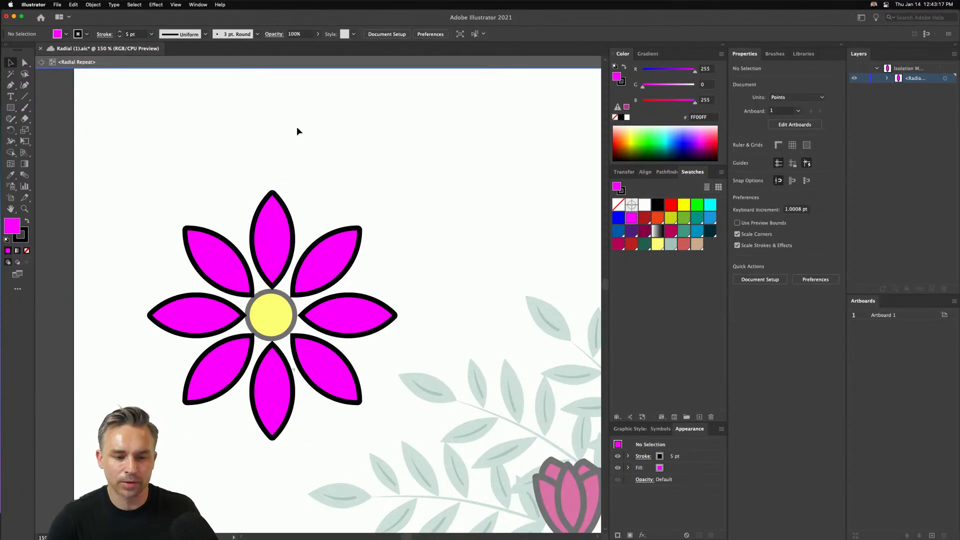
{"action": "double_click", "coordinate": [327, 134]}
{"action": "left_click_drag", "start_coordinate": [326, 134], "coordinate": [223, 192]}
{"action": "key", "text": "super+v"}
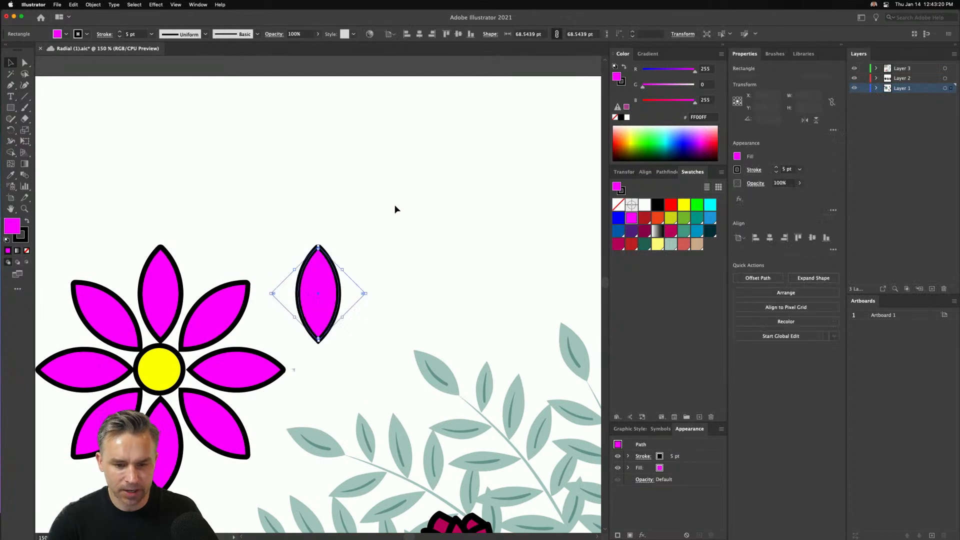
{"action": "left_click_drag", "start_coordinate": [330, 272], "coordinate": [398, 139]}
- Start a Transform effect on the pasted petal and set it to 18 copies
{"action": "left_click", "coordinate": [156, 4]}
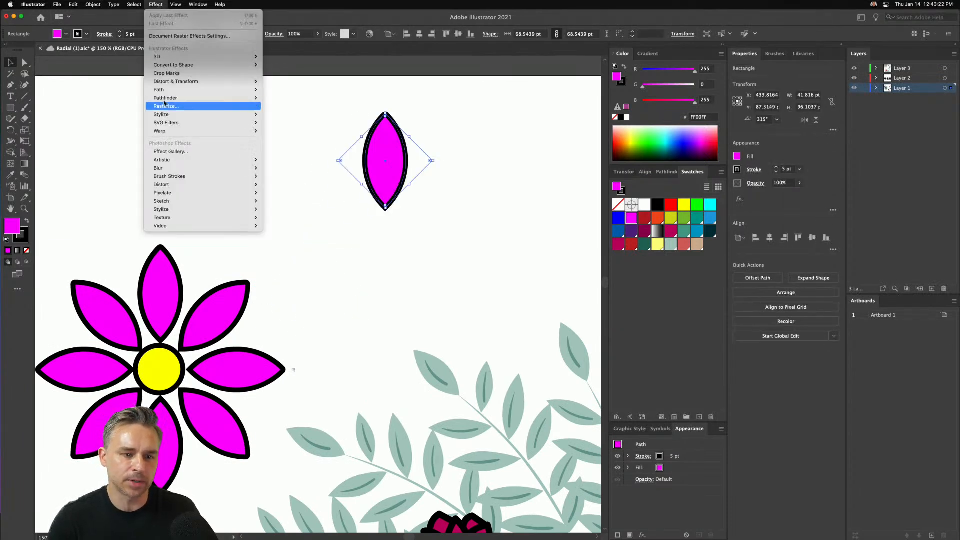
{"action": "mouse_move", "coordinate": [172, 83]}
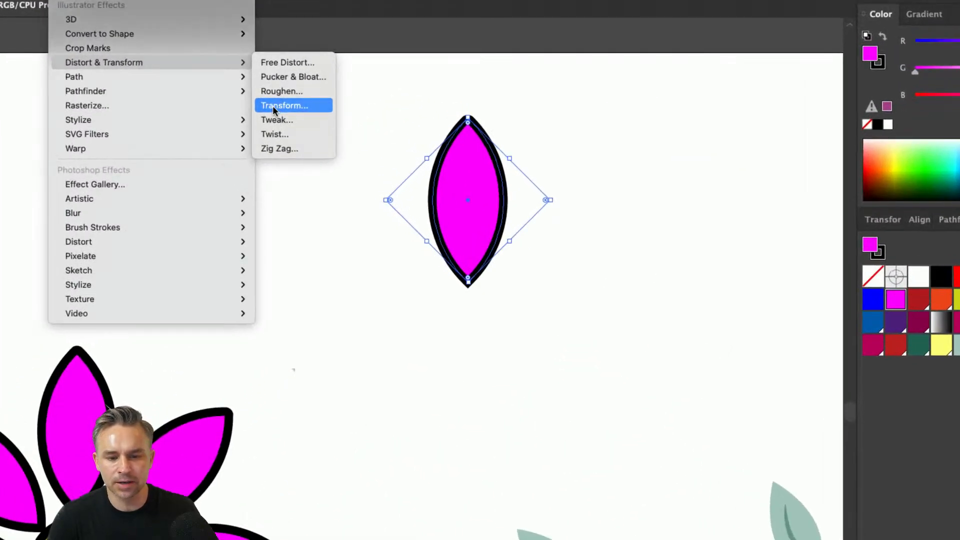
{"action": "left_click", "coordinate": [273, 106]}
{"action": "left_click_drag", "start_coordinate": [477, 70], "coordinate": [562, 73]}
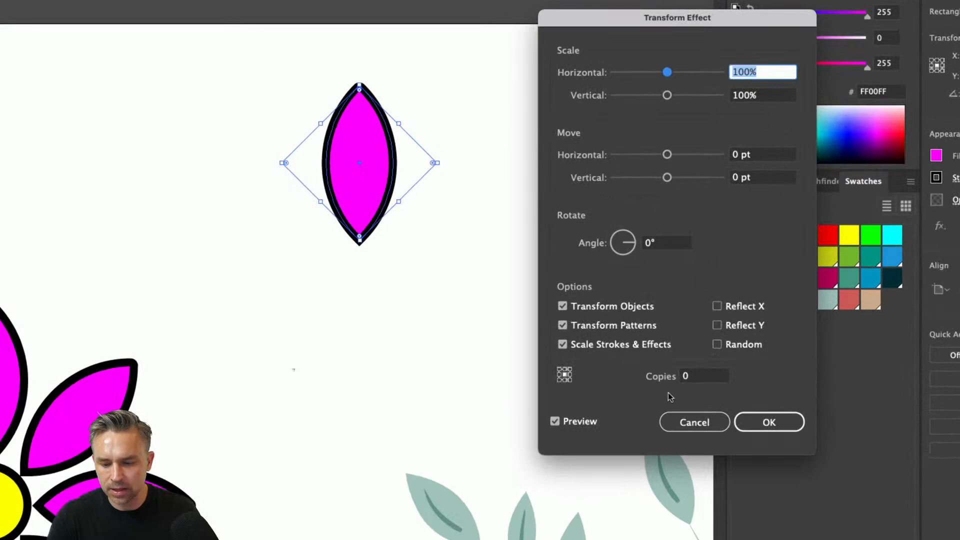
{"action": "left_click", "coordinate": [592, 292]}
{"action": "left_click_drag", "start_coordinate": [699, 379], "coordinate": [648, 378]}
{"action": "type", "text": "18"}
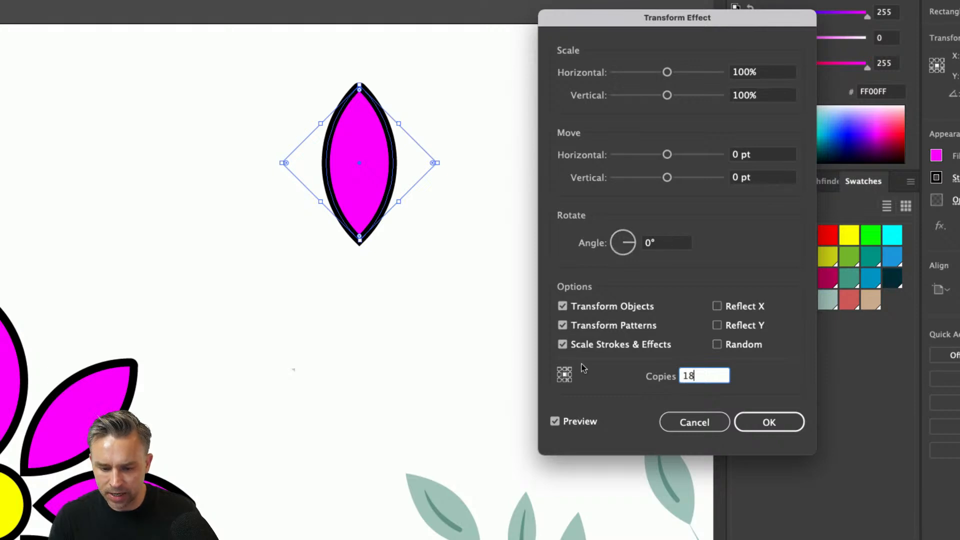
- Set the effect's reference point to bottom centre and its rotation angle to 45°, with the preview on and the petals unobstructed
{"action": "left_click", "coordinate": [656, 243]}
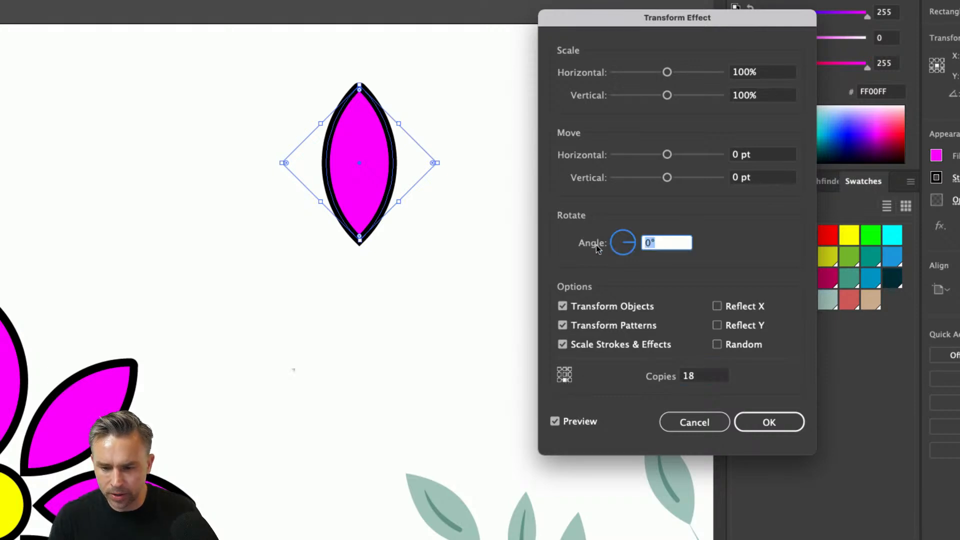
{"action": "type", "text": "45"}
{"action": "key", "text": "Tab"}
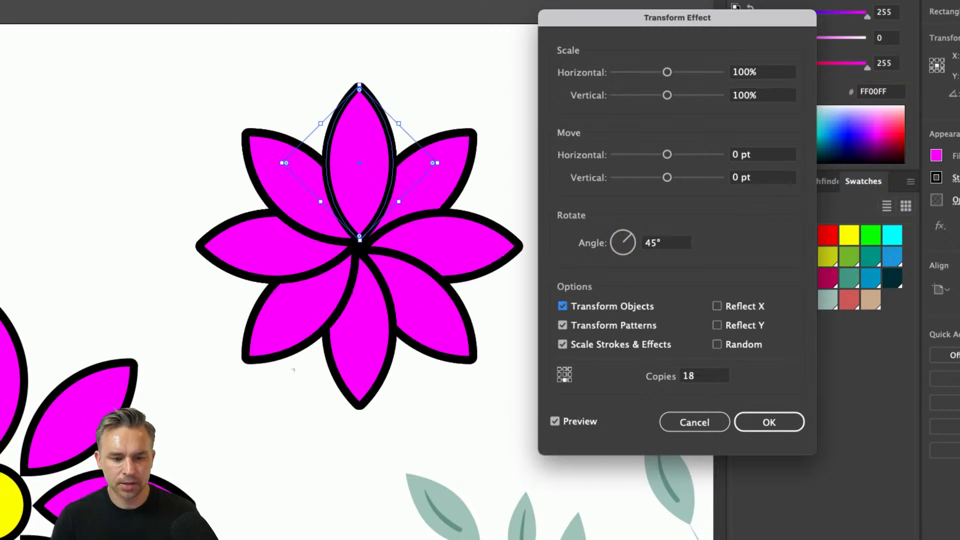
{"action": "left_click", "coordinate": [555, 421]}
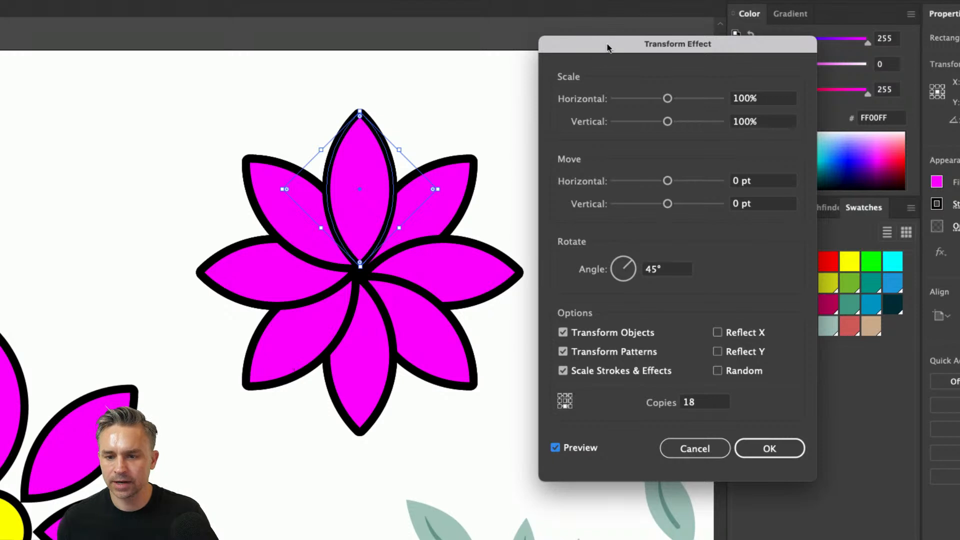
{"action": "left_click_drag", "start_coordinate": [606, 17], "coordinate": [564, 24]}
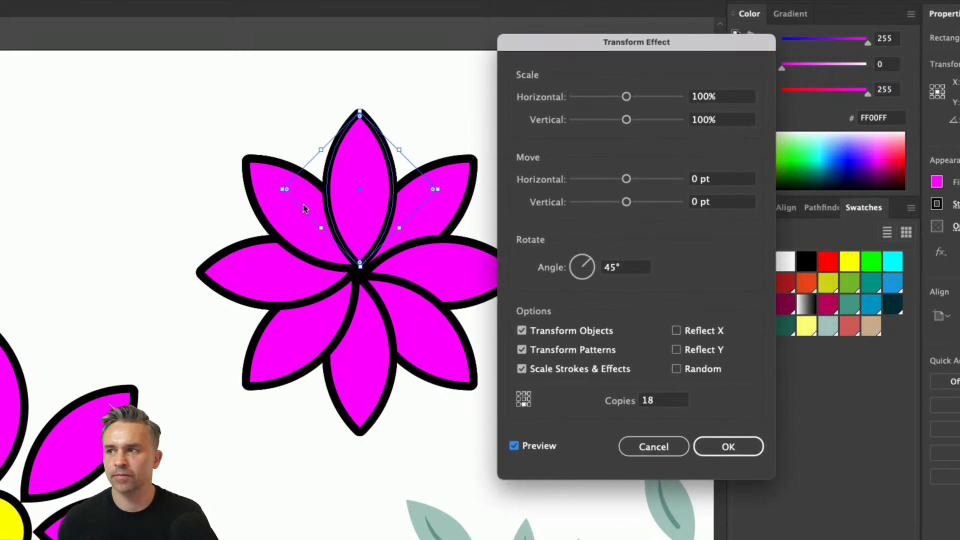
- Set the Transform effect's rotation angle to 55° and apply it to the petal
{"action": "left_click", "coordinate": [565, 267]}
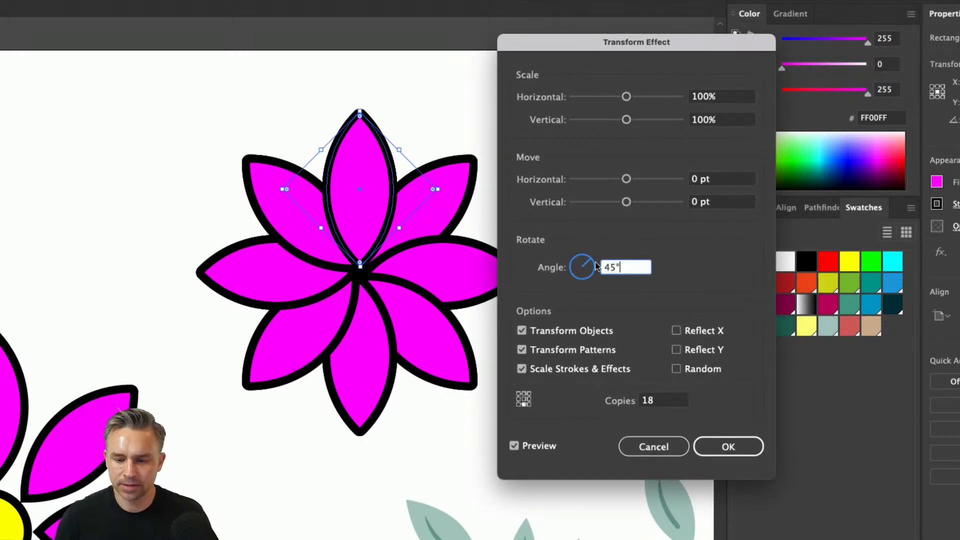
{"action": "type", "text": "55"}
{"action": "key", "text": "Tab"}
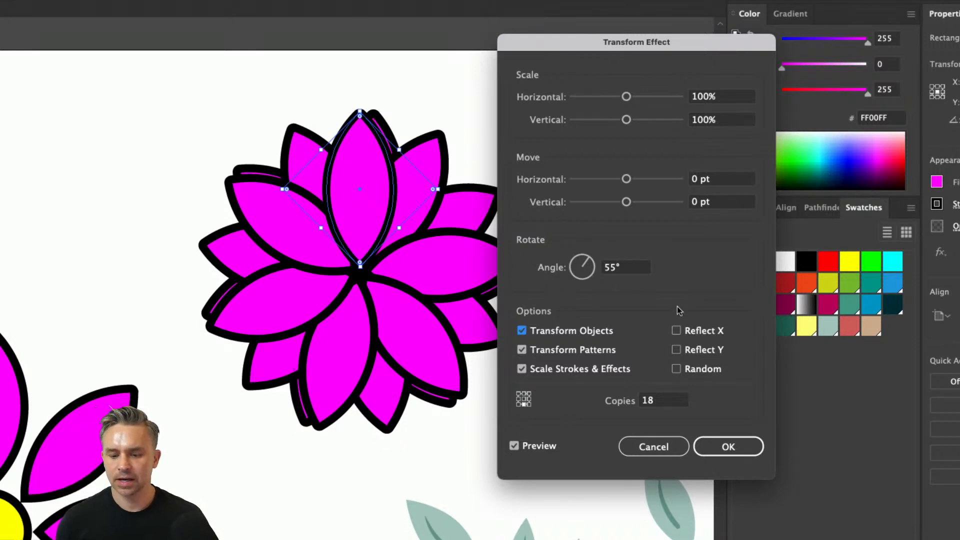
{"action": "left_click", "coordinate": [720, 446]}
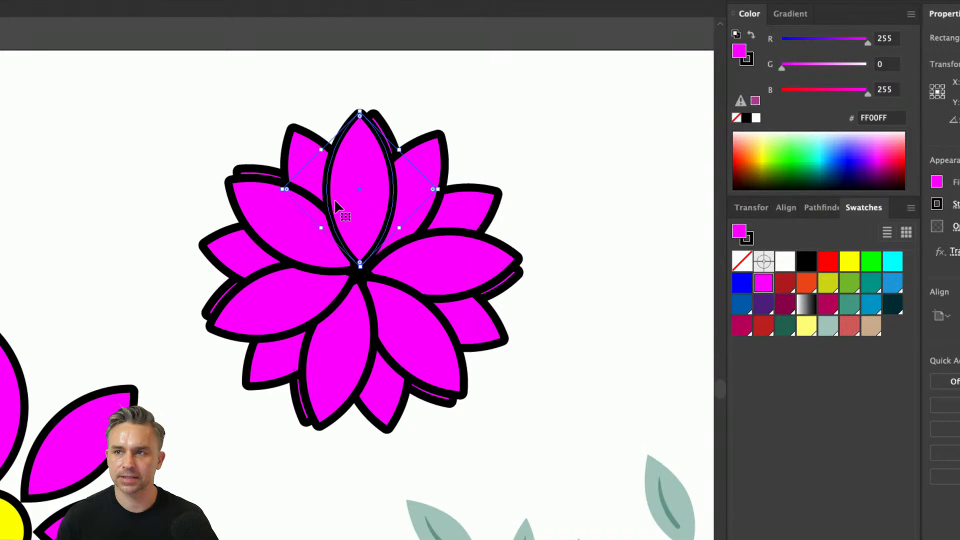
- Compare the Transform-effect flower with the radial repeat flower and the leaf wreath around the letter N
{"action": "key", "text": "super+minus"}
{"action": "key", "text": "super+minus"}
{"action": "left_click_drag", "start_coordinate": [263, 343], "coordinate": [456, 23]}
{"action": "left_click", "coordinate": [238, 189]}
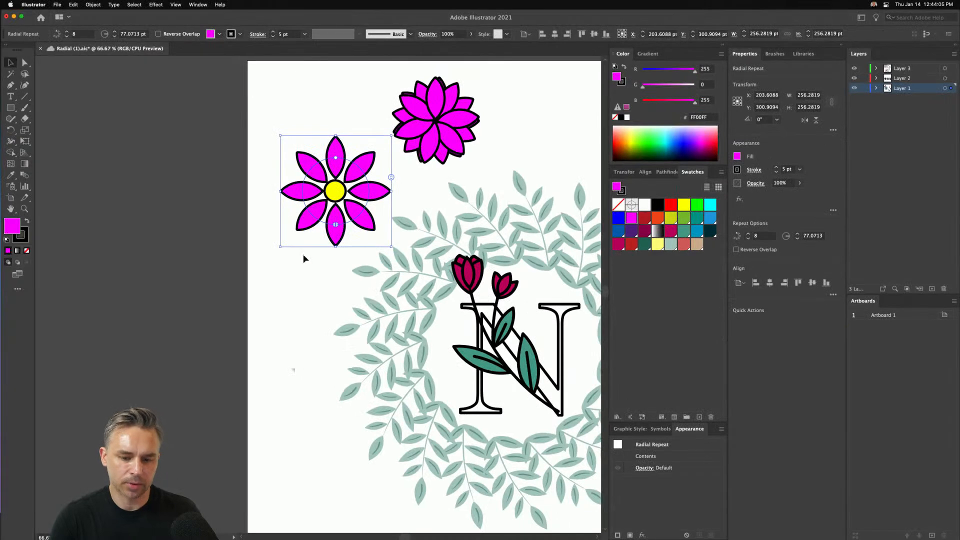
{"action": "left_click", "coordinate": [387, 394]}
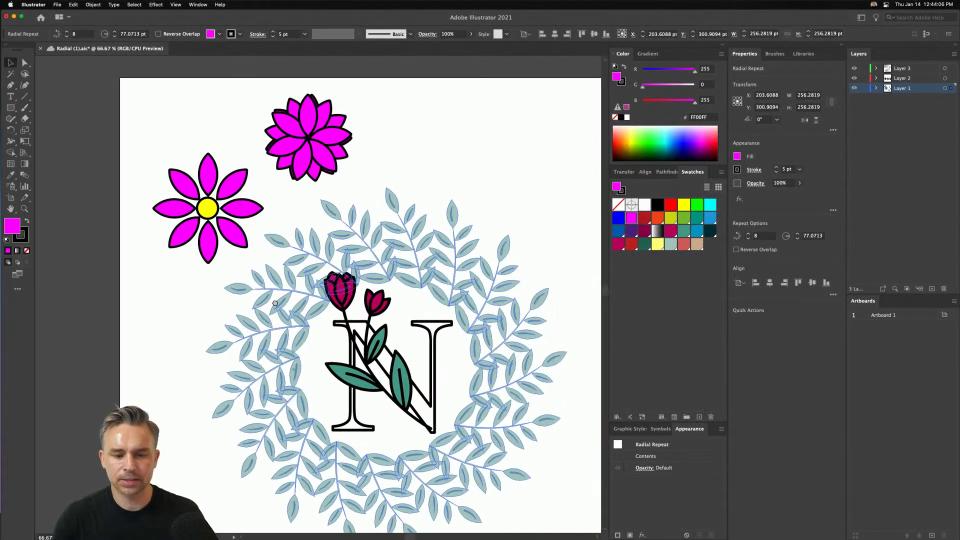
{"action": "left_click_drag", "start_coordinate": [275, 303], "coordinate": [250, 316]}
{"action": "left_click_drag", "start_coordinate": [305, 205], "coordinate": [219, 195]}
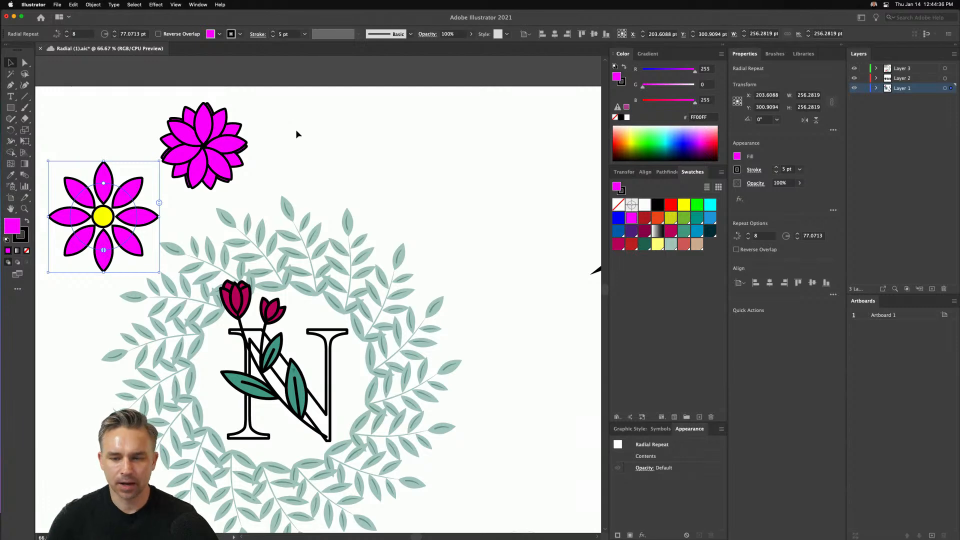
{"action": "left_click", "coordinate": [312, 138]}
{"action": "left_click_drag", "start_coordinate": [331, 218], "coordinate": [380, 137]}
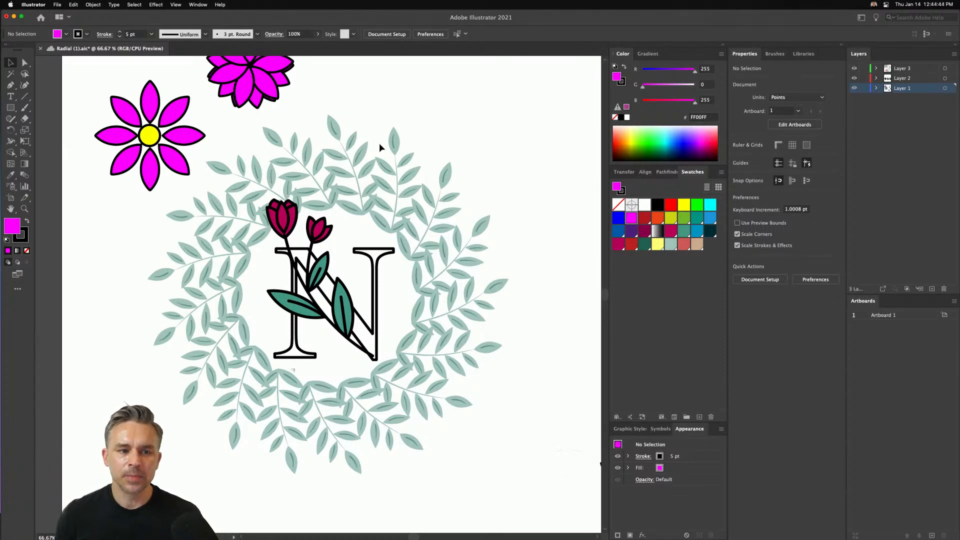
- Draw a square about 167 pt wide with magenta fill and 5 pt black stroke in the empty area beyond the wreath's upper-right edge
{"action": "left_click_drag", "start_coordinate": [422, 105], "coordinate": [319, 188]}
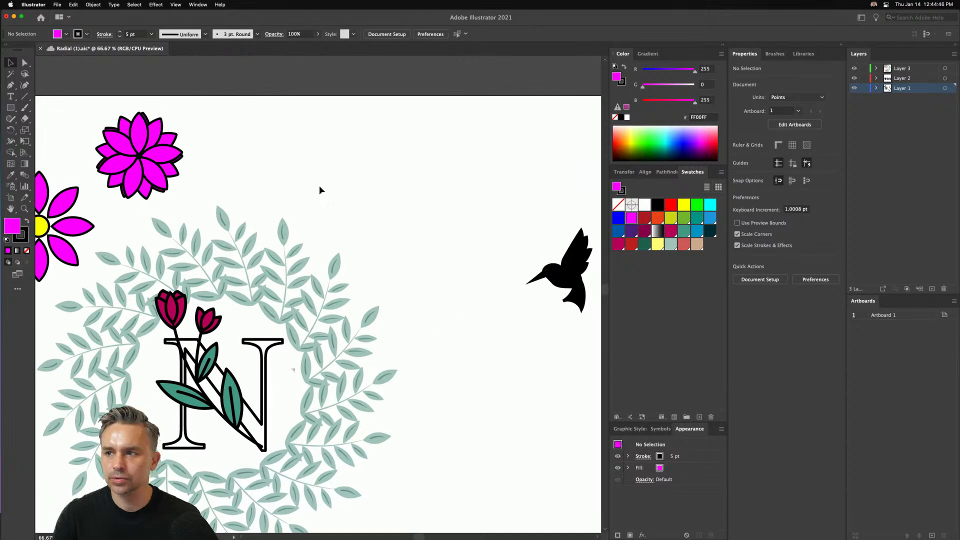
{"action": "key", "text": "super+equal"}
{"action": "key", "text": "super+equal"}
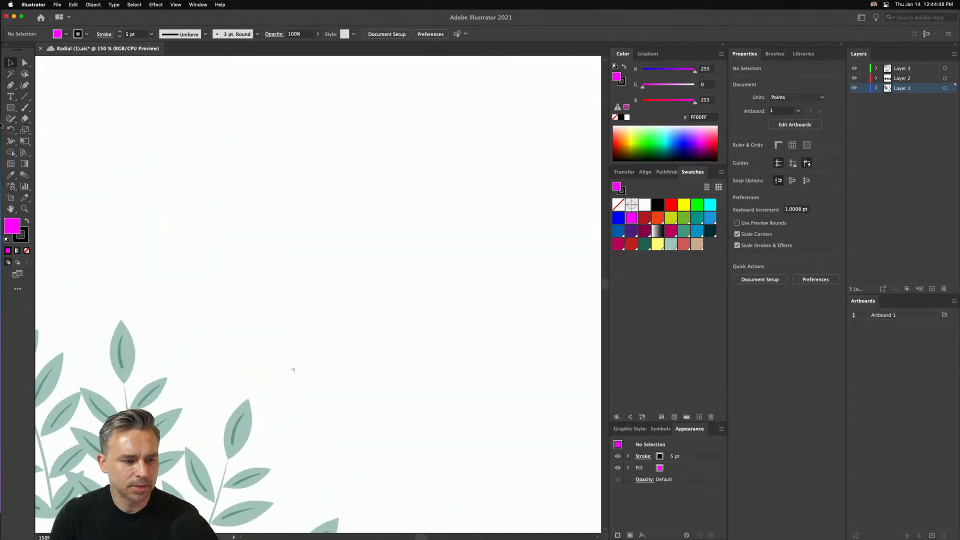
{"action": "key", "text": "m"}
{"action": "left_click_drag", "start_coordinate": [278, 141], "coordinate": [445, 308]}
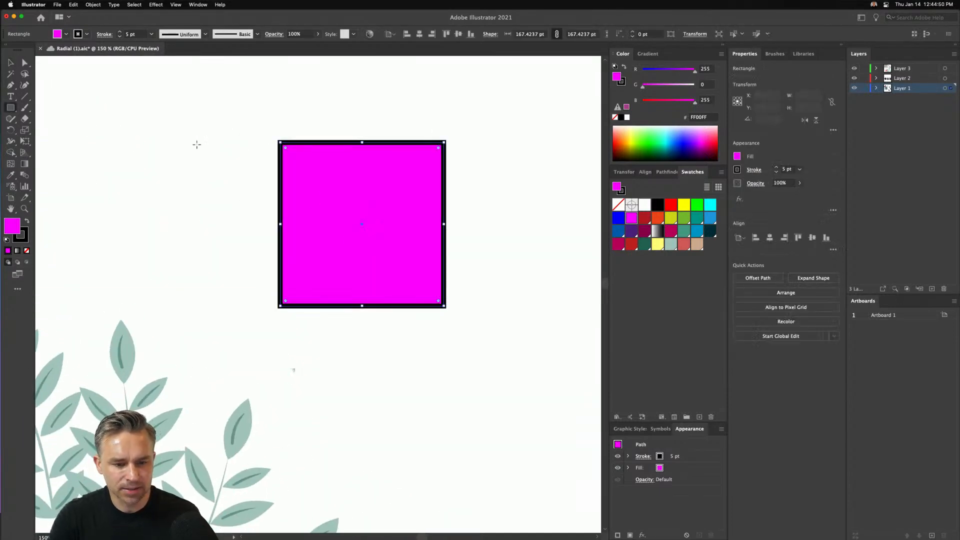
{"action": "key", "text": "v"}
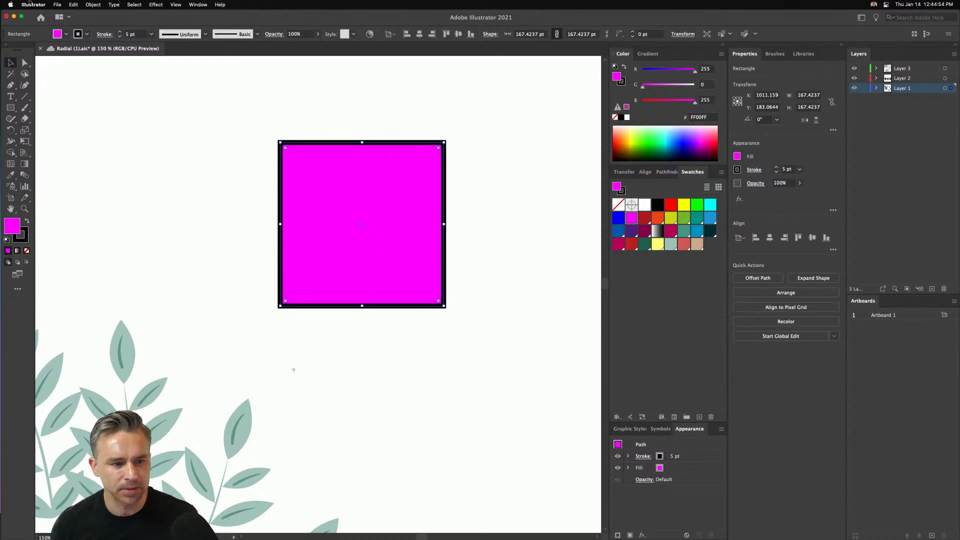
- Create a mirror repeat from the magenta square and shift its vertical axis slightly away from the square's edge
{"action": "left_click", "coordinate": [92, 5]}
{"action": "mouse_move", "coordinate": [98, 219]}
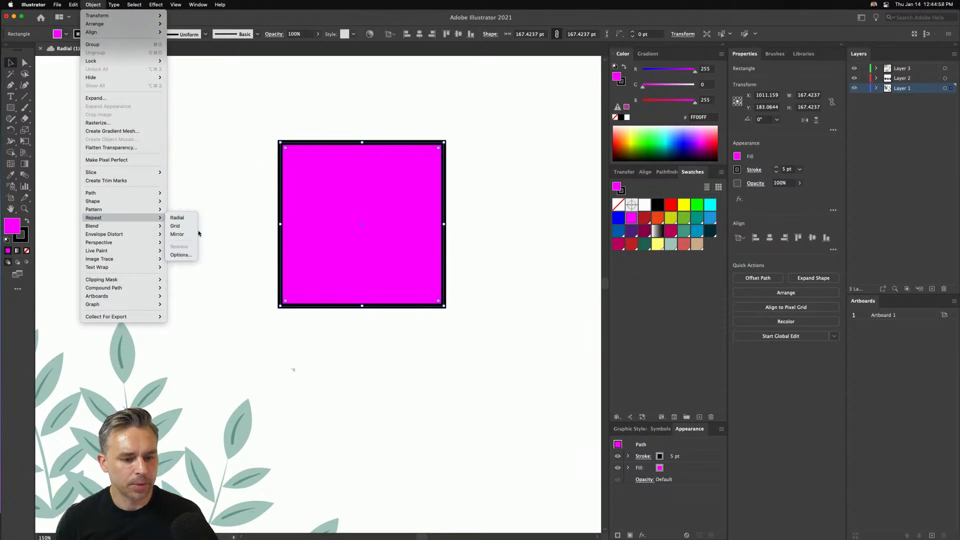
{"action": "left_click", "coordinate": [178, 234]}
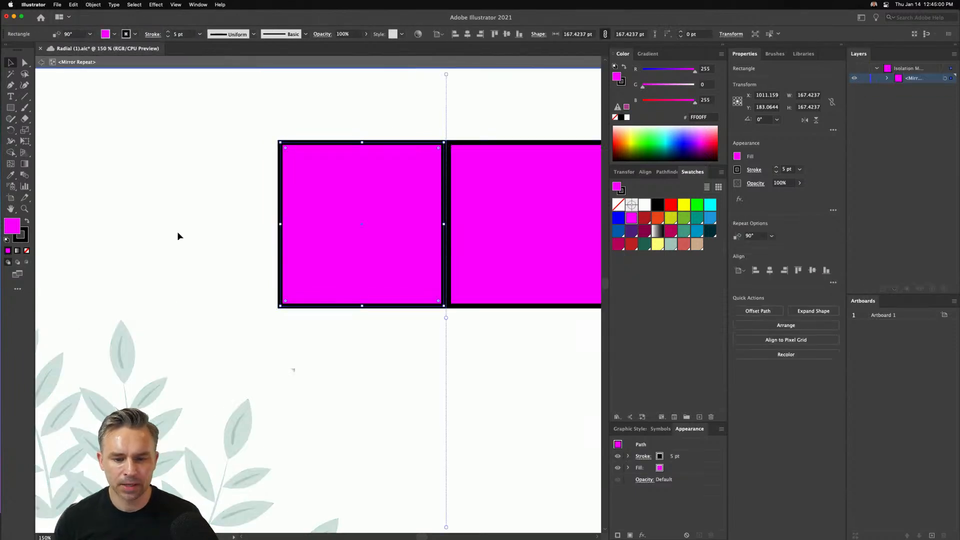
{"action": "left_click_drag", "start_coordinate": [447, 76], "coordinate": [485, 77]}
{"action": "key", "text": "super+z"}
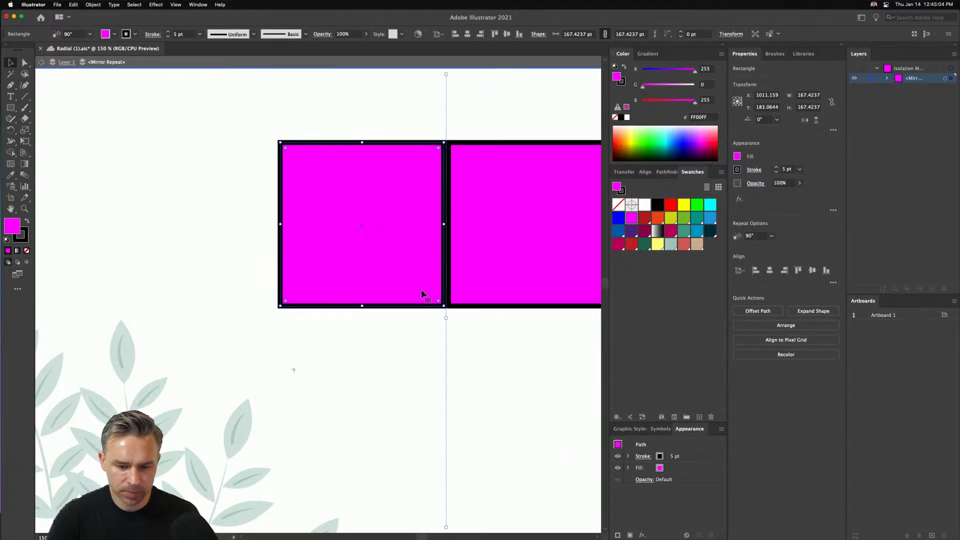
{"action": "mouse_move", "coordinate": [444, 317]}
{"action": "left_mouse_down"}
{"action": "mouse_move", "coordinate": [480, 315]}
{"action": "mouse_move", "coordinate": [434, 312]}
{"action": "mouse_move", "coordinate": [465, 314]}
{"action": "mouse_move", "coordinate": [455, 314]}
{"action": "left_mouse_up"}
- Rotate the mirror axis to horizontal and back to near vertical, at about 89.96°
{"action": "left_click_drag", "start_coordinate": [454, 75], "coordinate": [189, 344]}
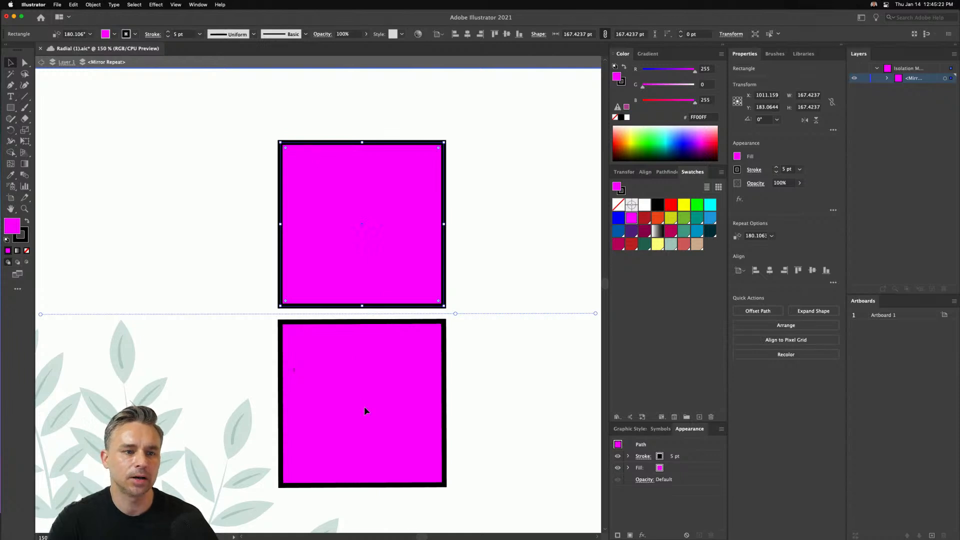
{"action": "left_click_drag", "start_coordinate": [41, 315], "coordinate": [388, 134]}
{"action": "left_click_drag", "start_coordinate": [463, 77], "coordinate": [454, 75]}
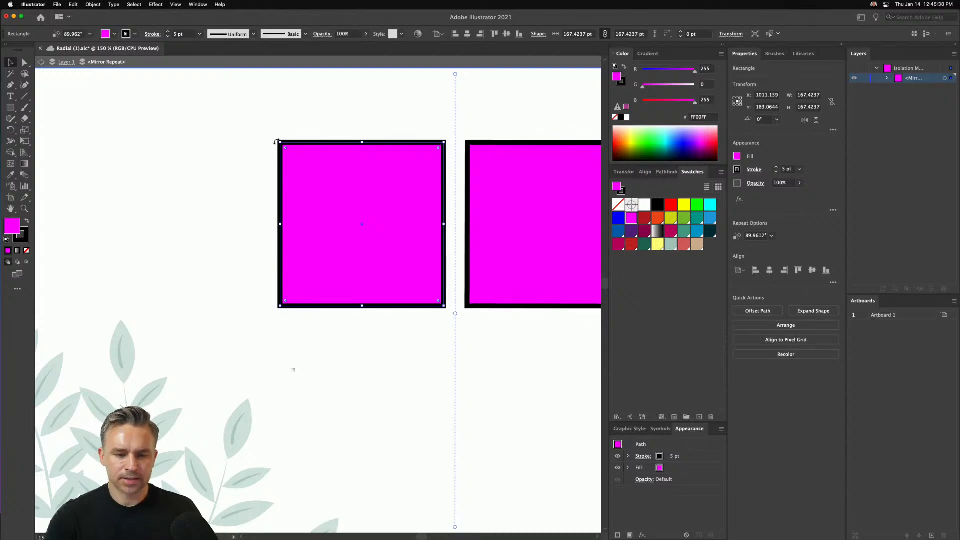
- Delete the original square's upper-right anchor point and round its lower-left corner to about half the side length
{"action": "left_click", "coordinate": [24, 62]}
{"action": "left_click_drag", "start_coordinate": [257, 125], "coordinate": [326, 327]}
{"action": "left_click", "coordinate": [9, 63]}
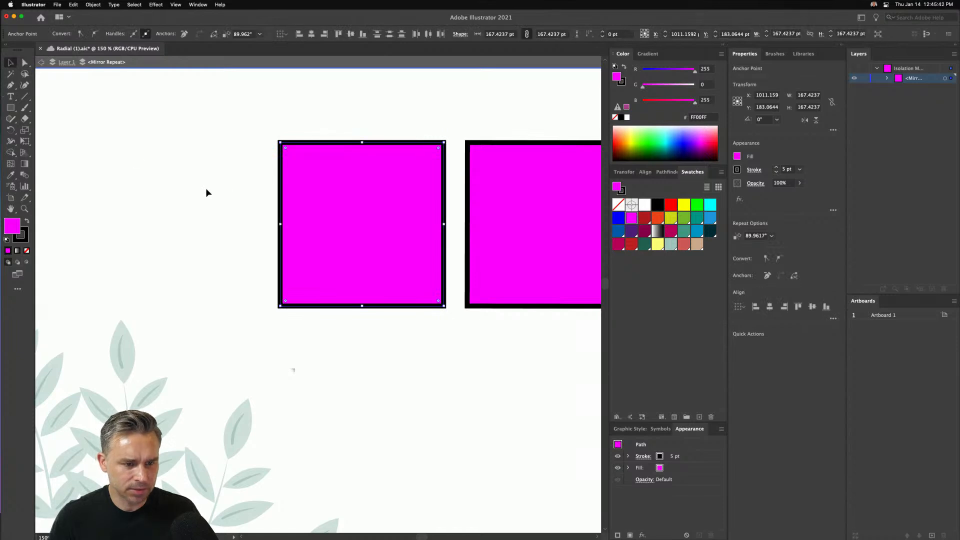
{"action": "left_click", "coordinate": [360, 208]}
{"action": "left_click", "coordinate": [24, 63]}
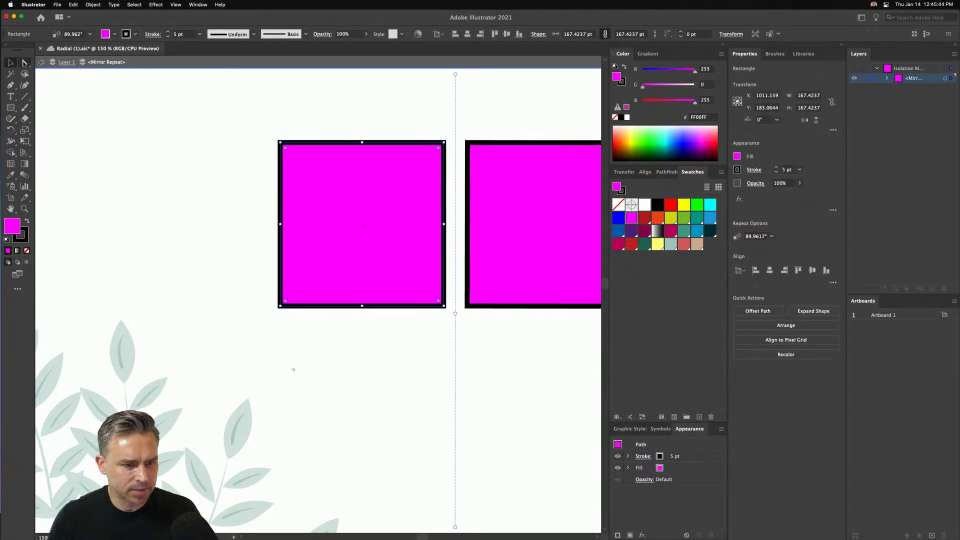
{"action": "left_click_drag", "start_coordinate": [393, 123], "coordinate": [450, 176]}
{"action": "key", "text": "Delete"}
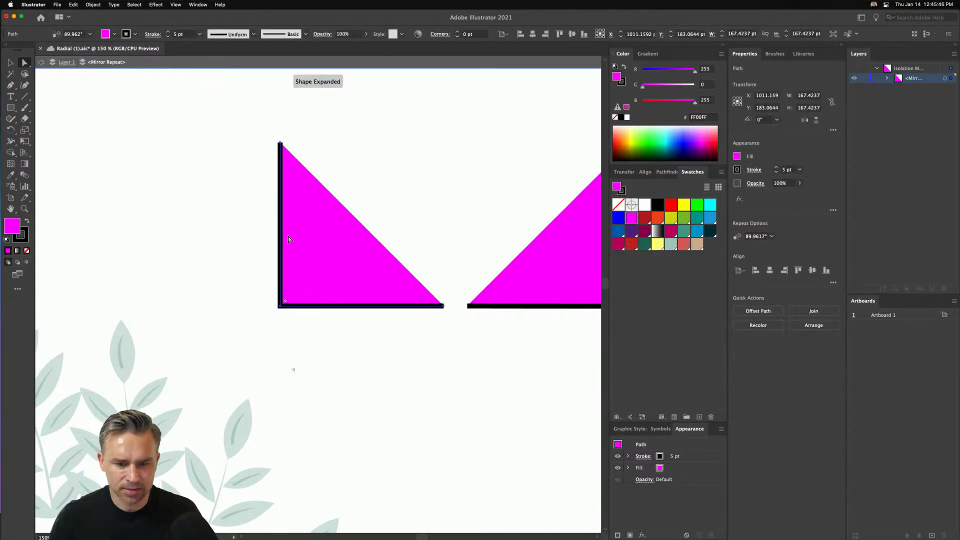
{"action": "left_click_drag", "start_coordinate": [250, 294], "coordinate": [373, 213]}
- Rotate the shape to 315° with its straight edge on the mirror axis and give its stroke round caps
{"action": "left_click", "coordinate": [10, 62]}
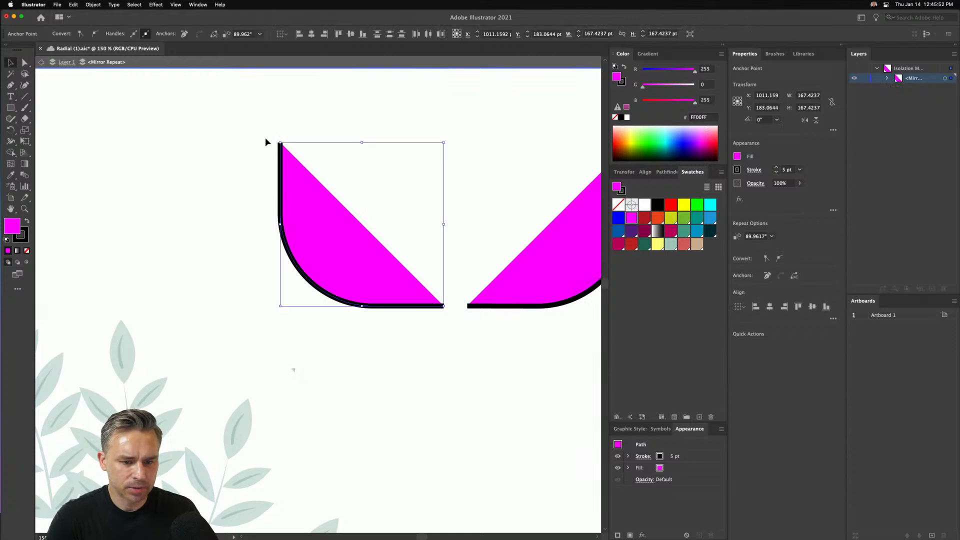
{"action": "left_click_drag", "start_coordinate": [278, 139], "coordinate": [416, 193]}
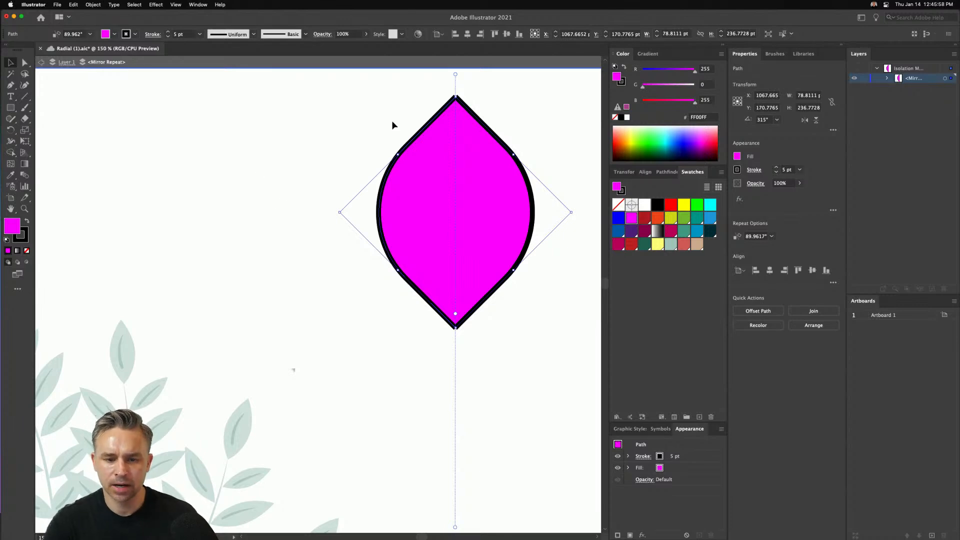
{"action": "left_click", "coordinate": [754, 170]}
{"action": "left_click", "coordinate": [705, 194]}
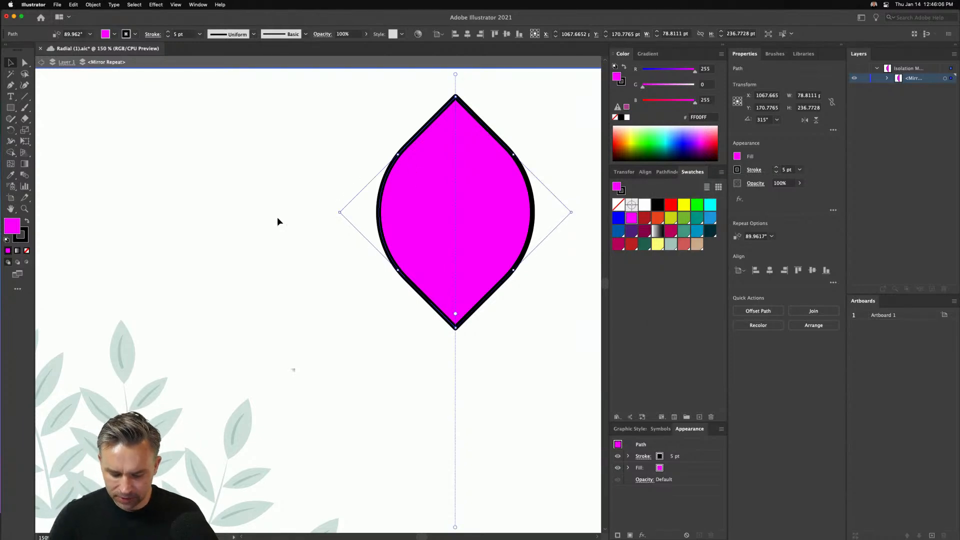
- Draw a pointed outer petal from the flower's base with the Pen tool and send it behind the centre petal
{"action": "key", "text": "p"}
{"action": "left_click", "coordinate": [452, 332]}
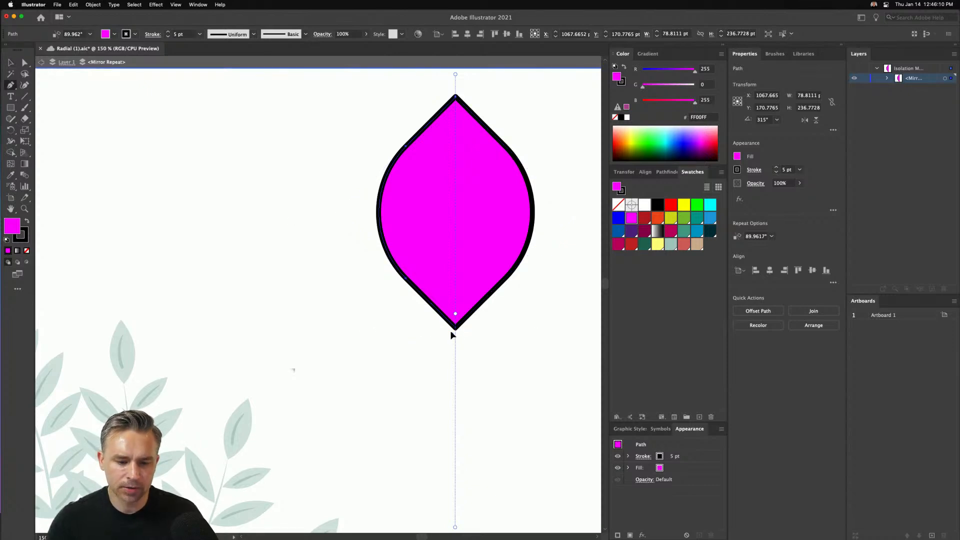
{"action": "left_click_drag", "start_coordinate": [346, 245], "coordinate": [343, 211]}
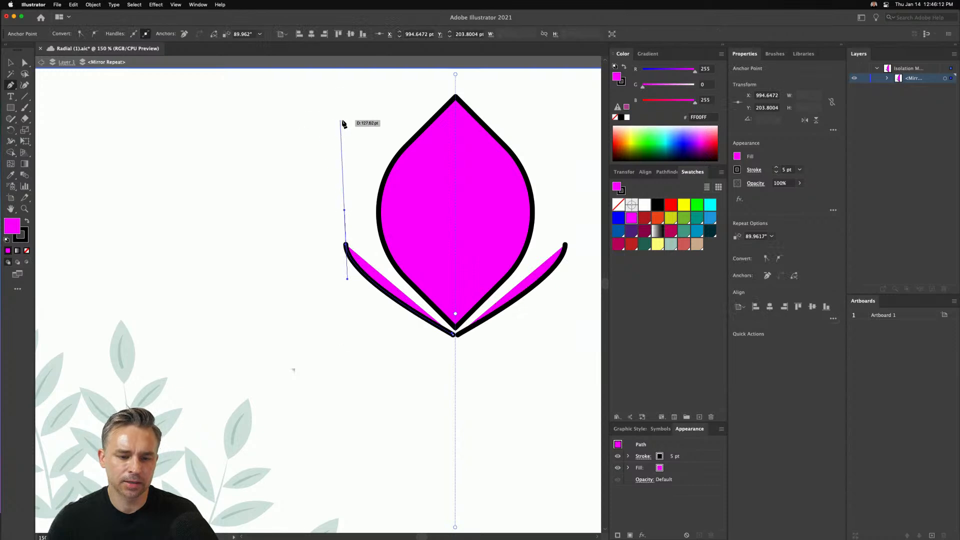
{"action": "left_click_drag", "start_coordinate": [381, 111], "coordinate": [389, 100]}
{"action": "left_click", "coordinate": [422, 171]}
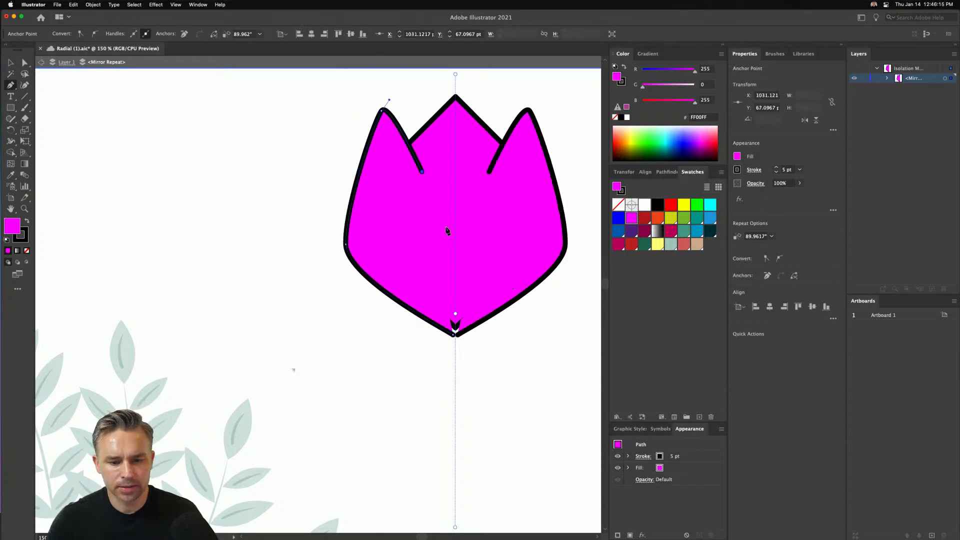
{"action": "left_click", "coordinate": [454, 324]}
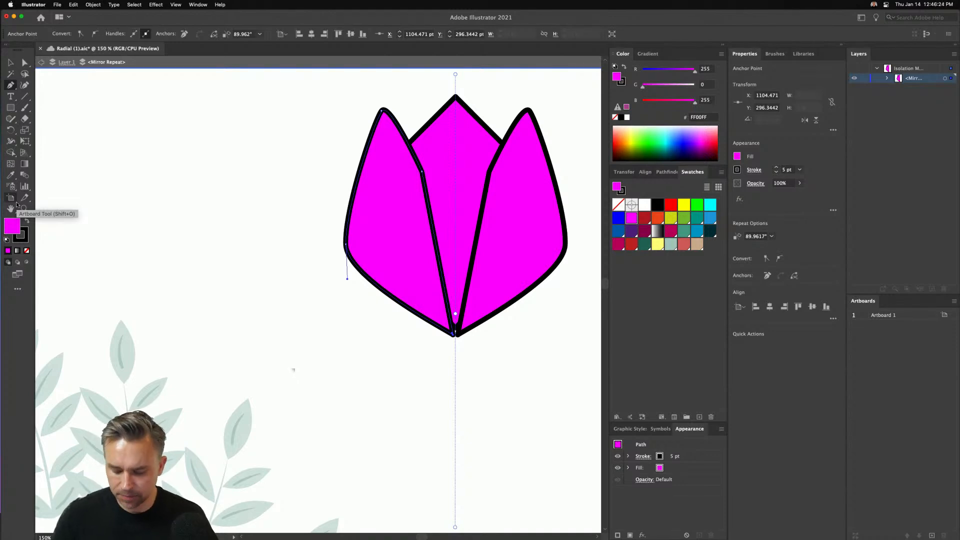
{"action": "key", "text": "shift+super+["}
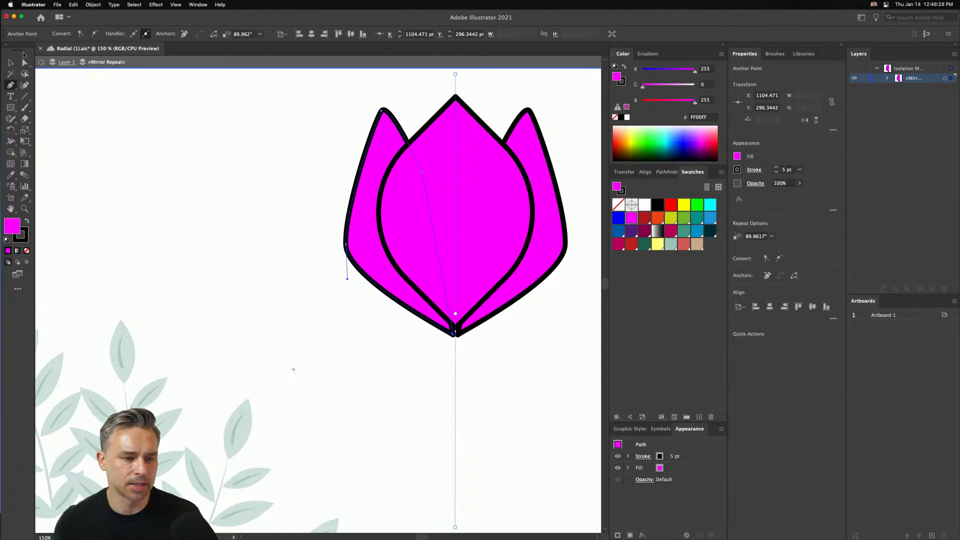
- Draw a stem rectangle about 13 × 162 pt on the mirror axis below the flower and fill it green (R=140 G=198 B=63)
{"action": "left_click", "coordinate": [10, 107]}
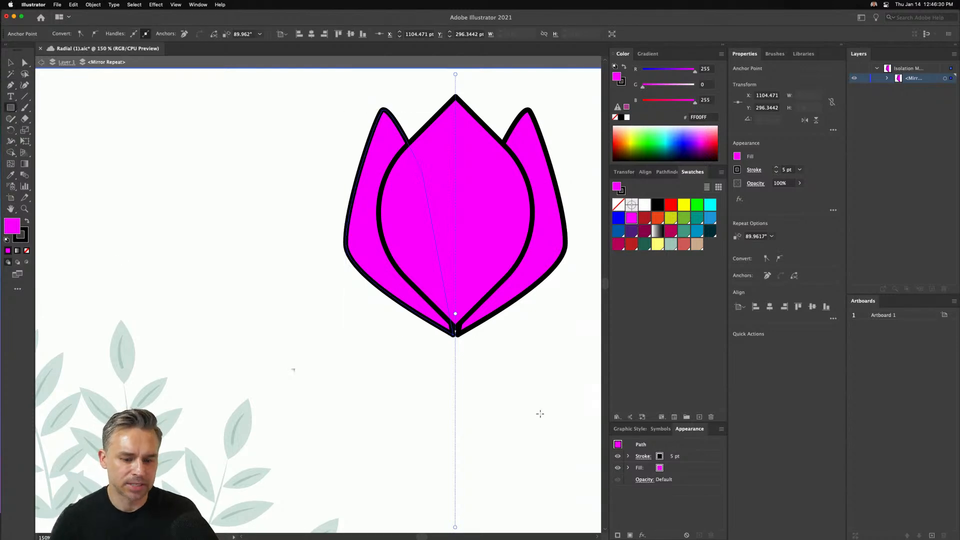
{"action": "mouse_move", "coordinate": [448, 327]}
{"action": "left_mouse_down"}
{"action": "mouse_move", "coordinate": [472, 480]}
{"action": "mouse_move", "coordinate": [461, 483]}
{"action": "left_mouse_up"}
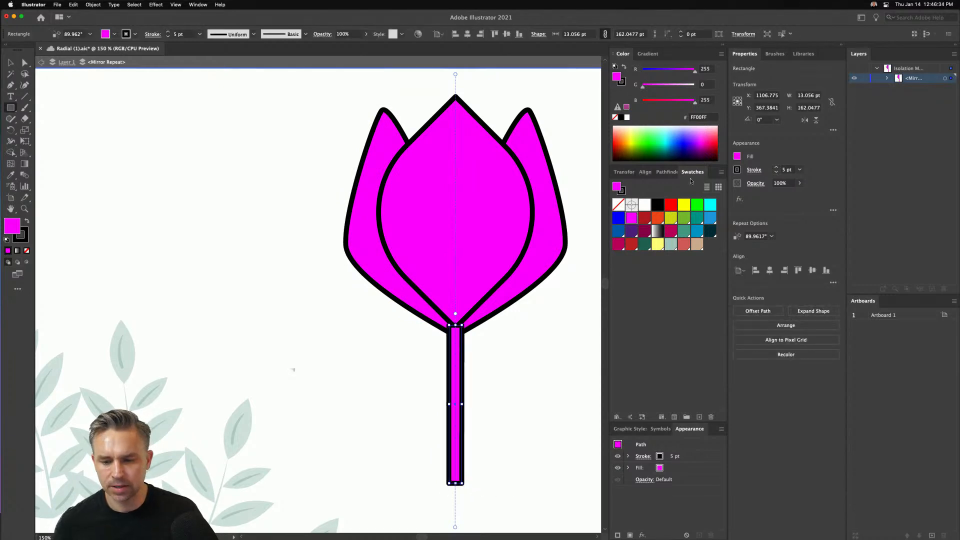
{"action": "left_click", "coordinate": [685, 218]}
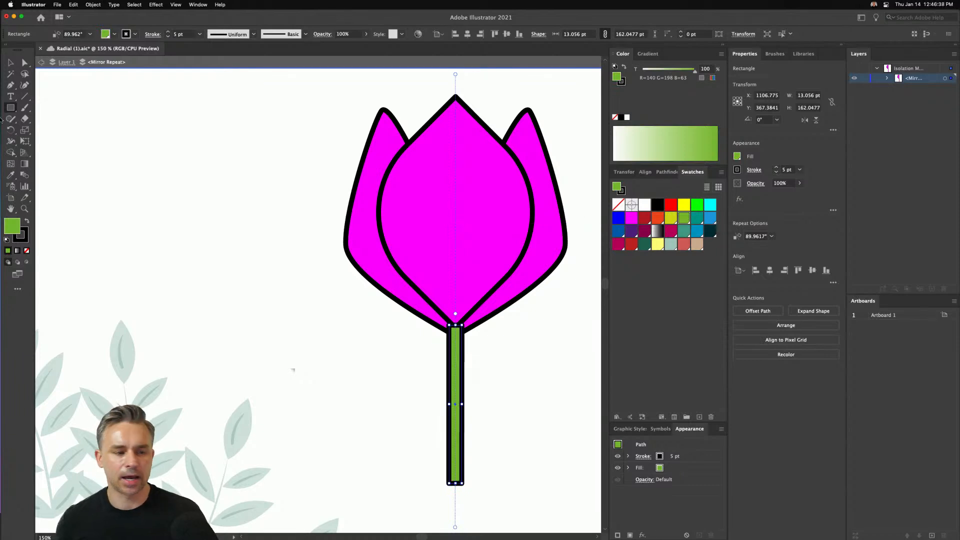
{"action": "left_click", "coordinate": [9, 62]}
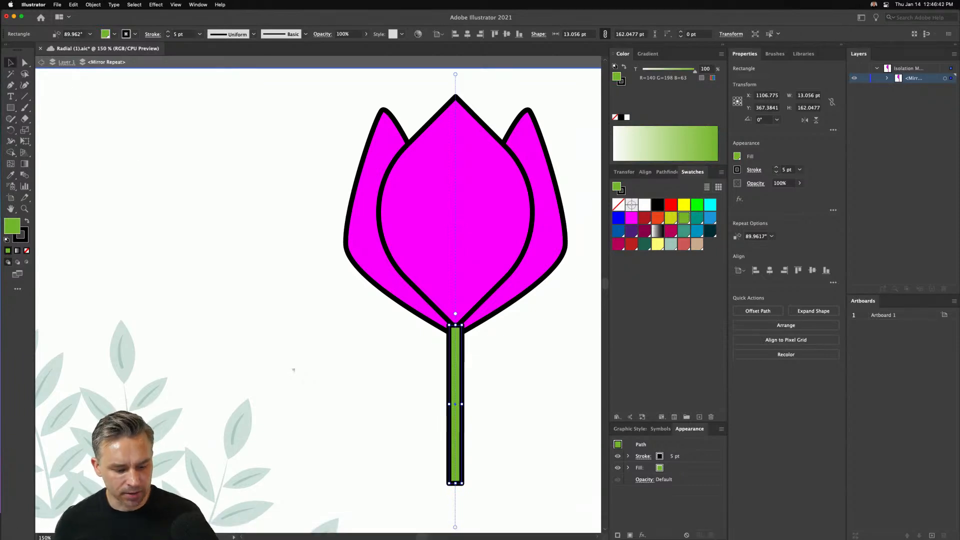
- Switch to the Creative Cloud app and view Illustrator's information page with its full overview and key features
{"action": "left_click", "coordinate": [382, 529]}
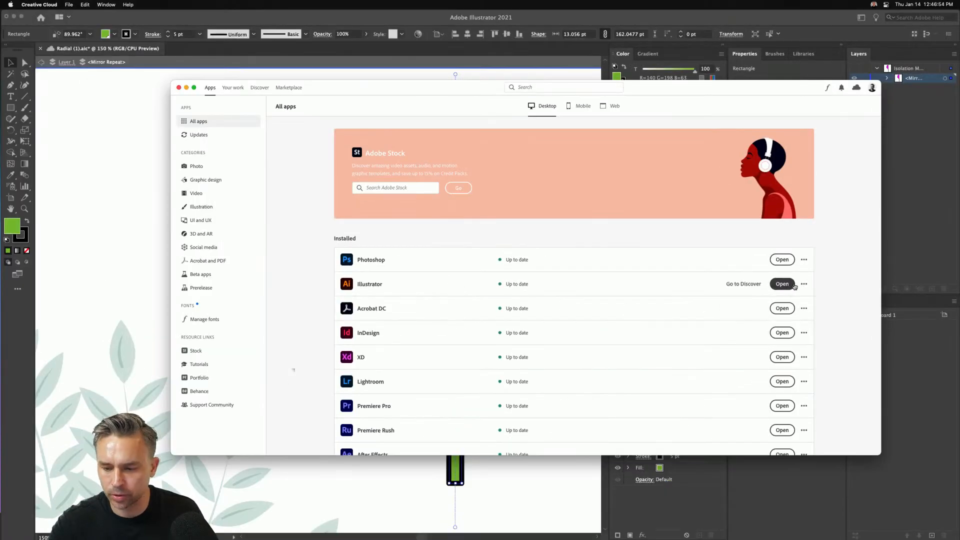
{"action": "left_click", "coordinate": [803, 284]}
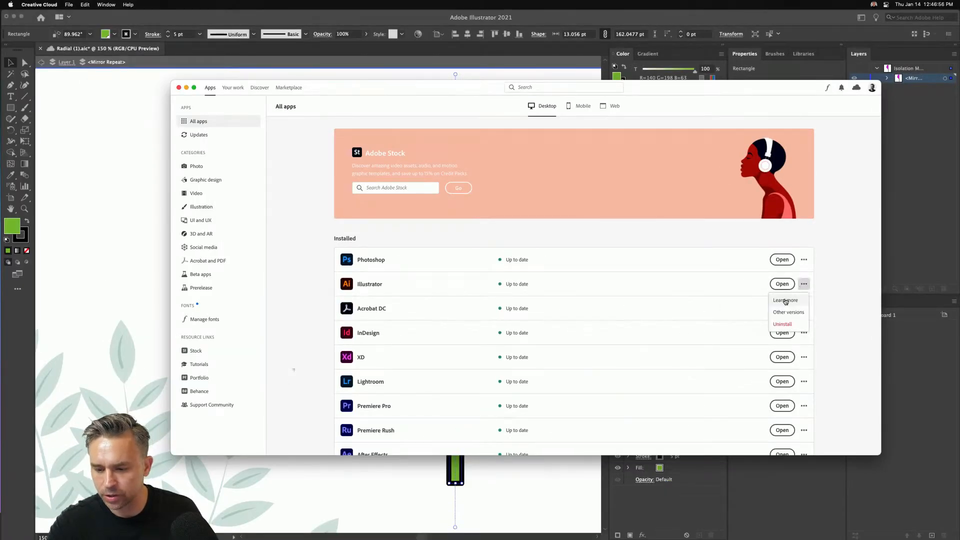
{"action": "left_click", "coordinate": [786, 300]}
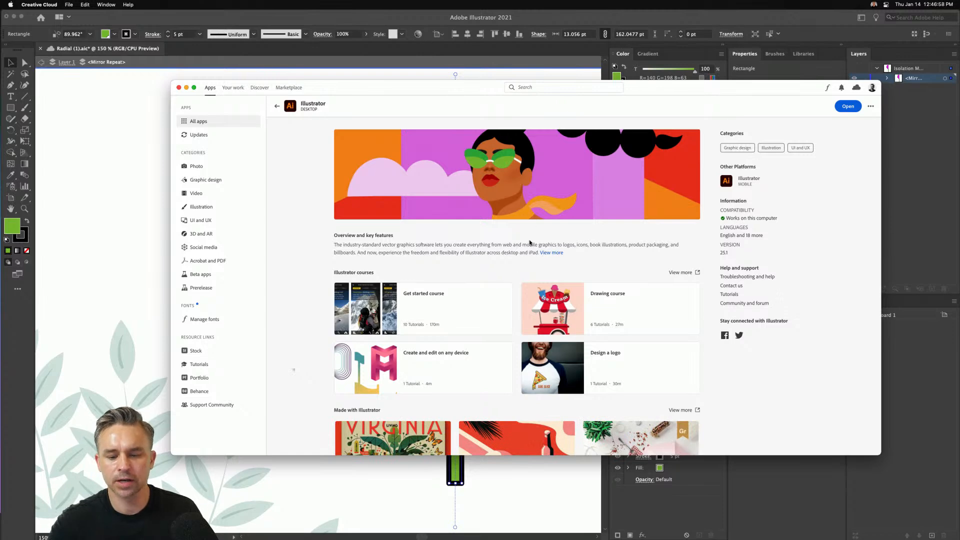
{"action": "left_click", "coordinate": [556, 254]}
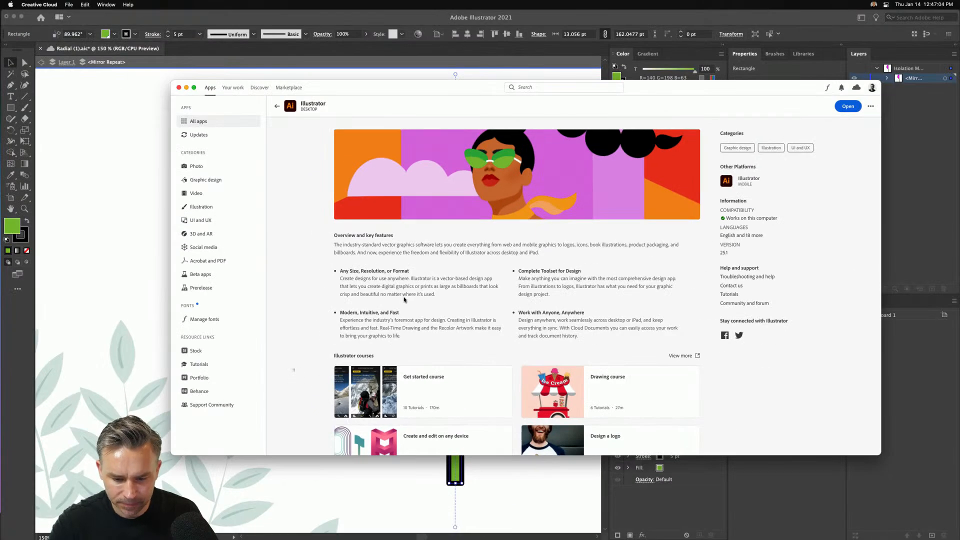
- Check which other versions of Illustrator can be installed, and return to the Illustrator document
{"action": "left_click", "coordinate": [193, 123]}
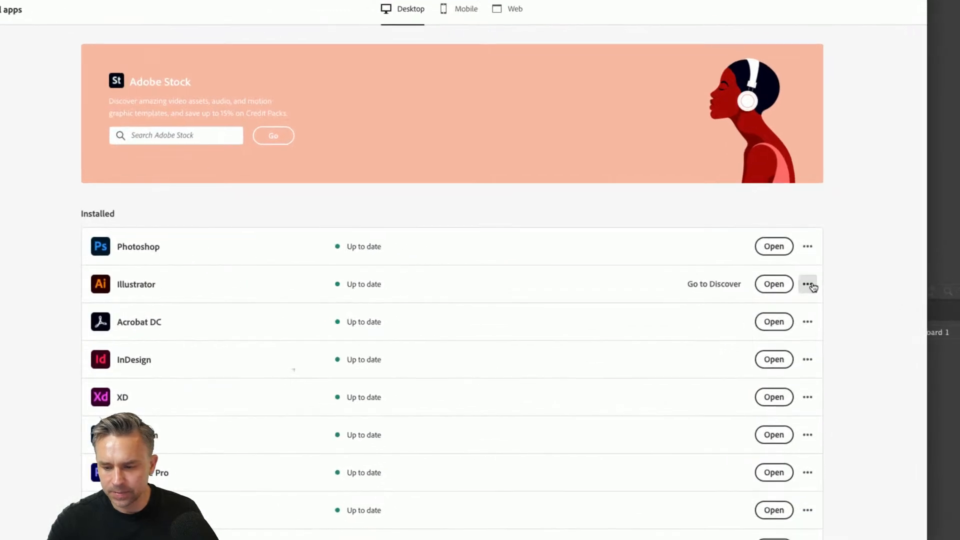
{"action": "left_click", "coordinate": [804, 284]}
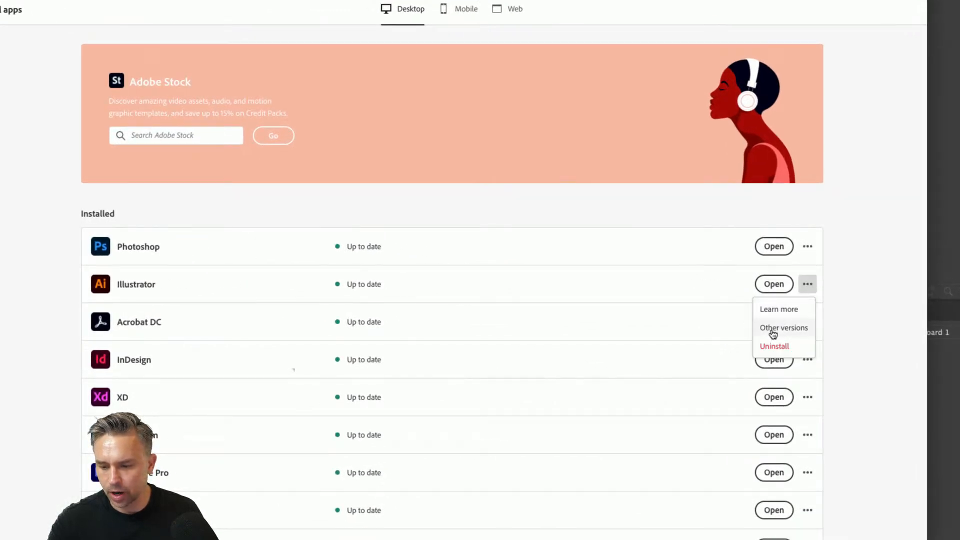
{"action": "left_click", "coordinate": [772, 329]}
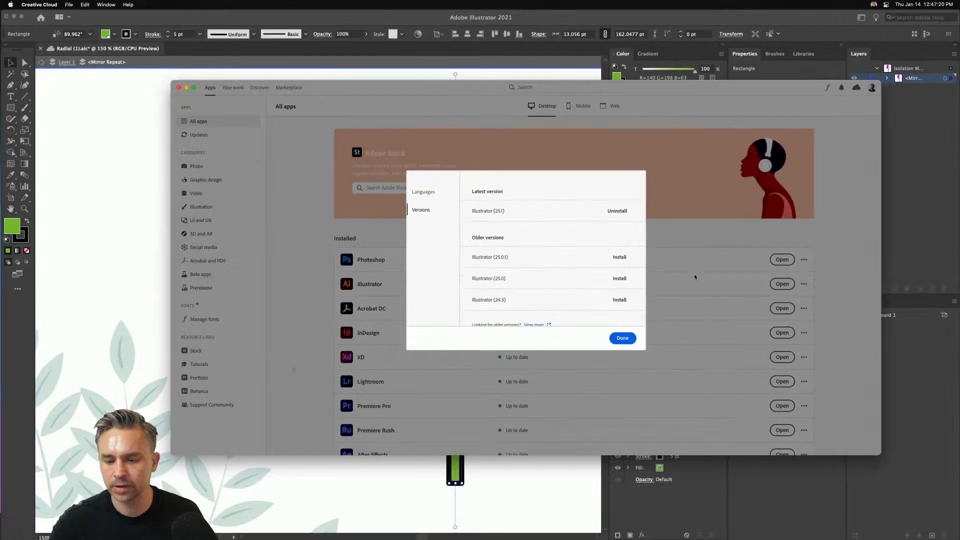
{"action": "left_click", "coordinate": [623, 339]}
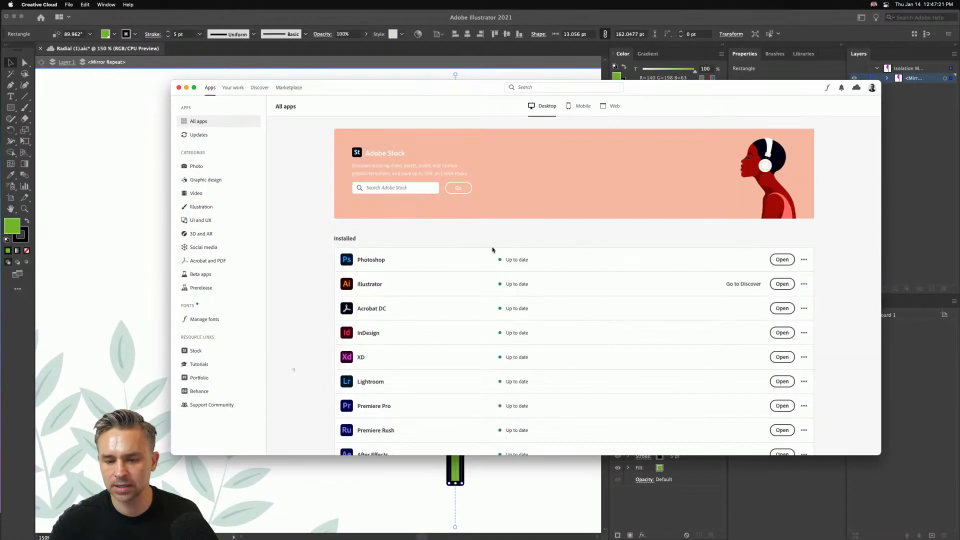
{"action": "left_click", "coordinate": [91, 92]}
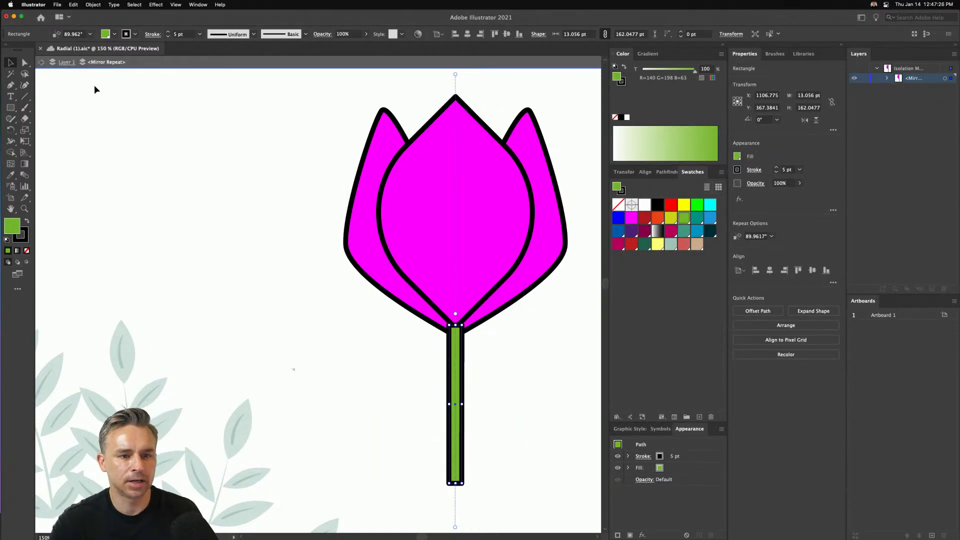
- Bulge the outer petal's outer edge outward and convert its tip anchor to a corner point
{"action": "left_click", "coordinate": [349, 247]}
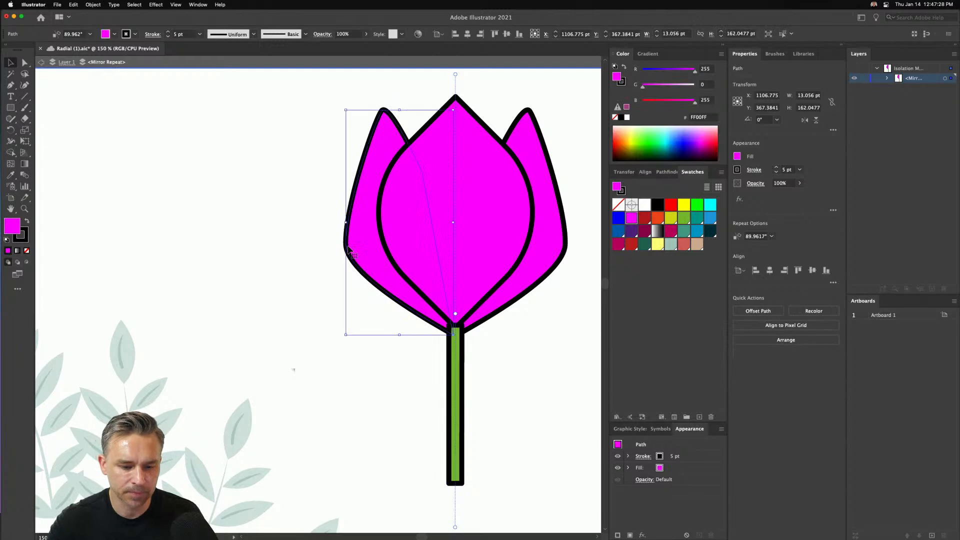
{"action": "left_click", "coordinate": [25, 62]}
{"action": "left_click_drag", "start_coordinate": [283, 197], "coordinate": [351, 278]}
{"action": "left_click_drag", "start_coordinate": [344, 214], "coordinate": [317, 168]}
{"action": "left_click", "coordinate": [382, 113]}
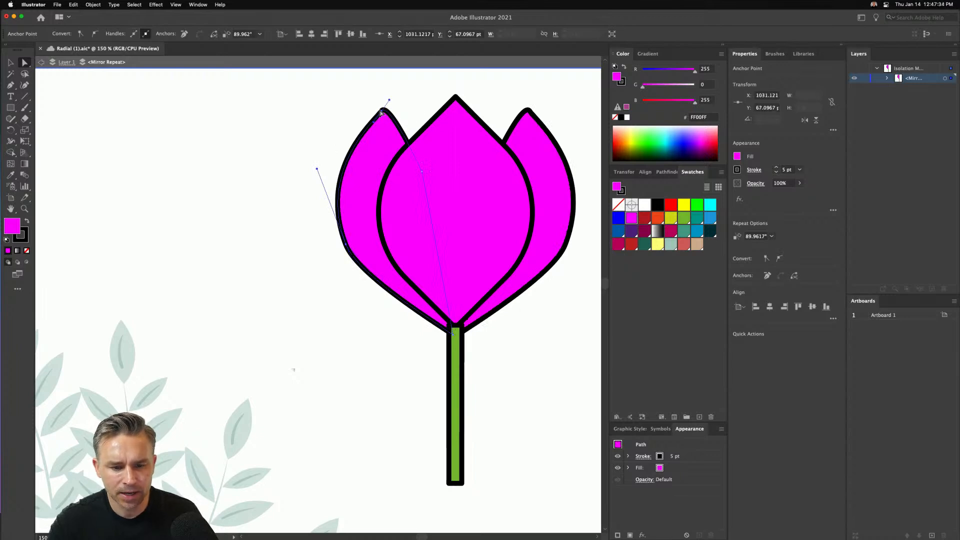
{"action": "key", "text": "shift+c"}
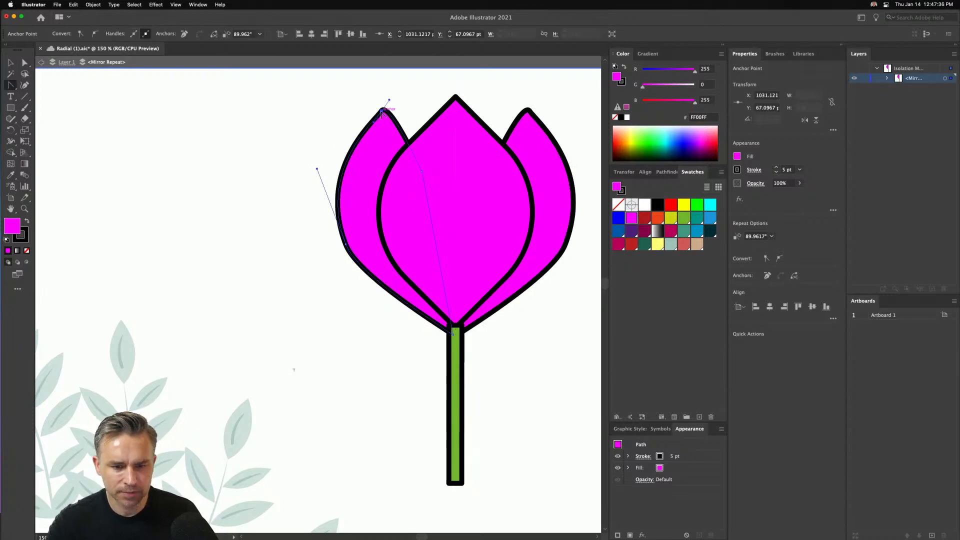
{"action": "left_click", "coordinate": [381, 113]}
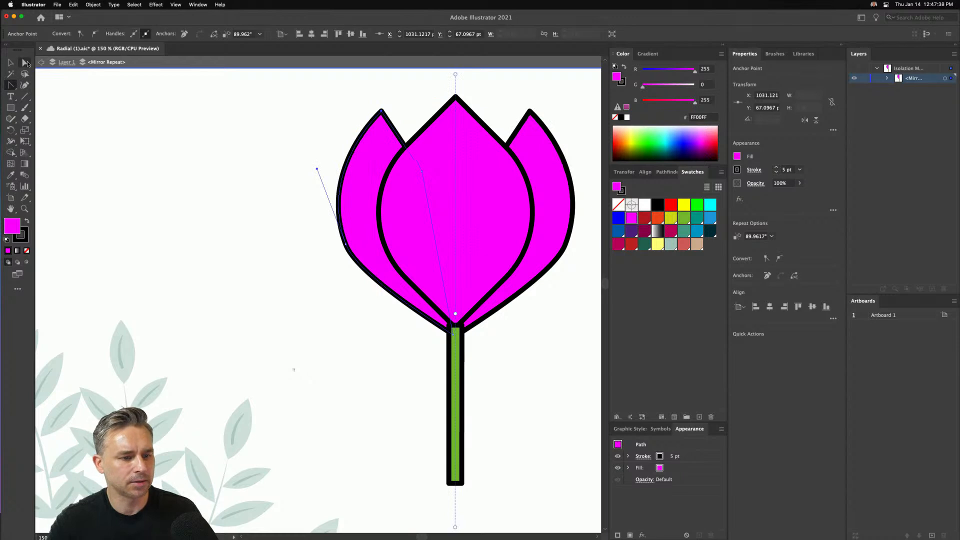
- Move the outer petal's tip and hidden inner anchor closer to the mirror axis
{"action": "key", "text": "a"}
{"action": "left_click_drag", "start_coordinate": [382, 112], "coordinate": [406, 106]}
{"action": "left_click_drag", "start_coordinate": [420, 171], "coordinate": [446, 156]}
{"action": "left_click", "coordinate": [290, 117]}
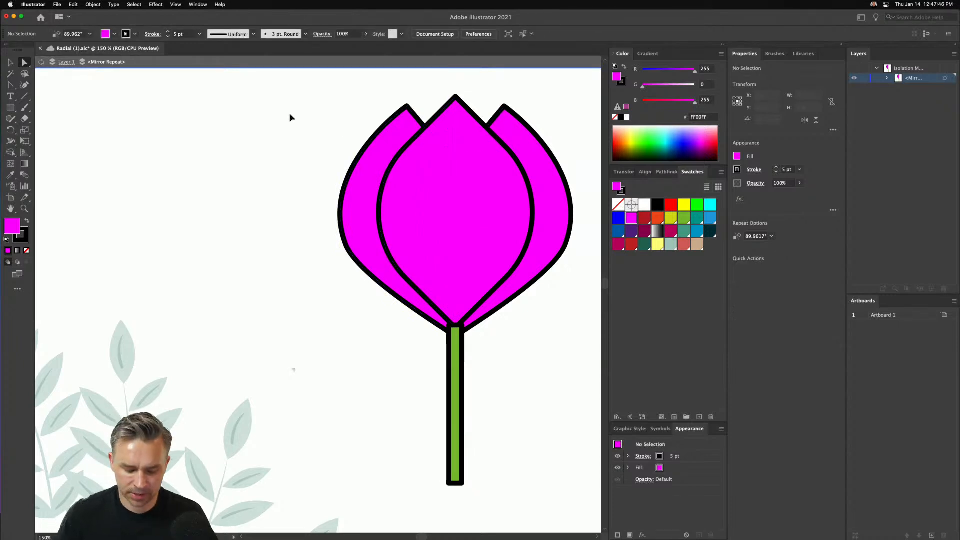
- Exit the mirror repeat's isolation mode to view the tulip with the rest of the artwork
{"action": "key", "text": "super+minus"}
{"action": "key", "text": "super+minus"}
{"action": "key", "text": "super+minus"}
{"action": "double_click", "coordinate": [116, 119]}
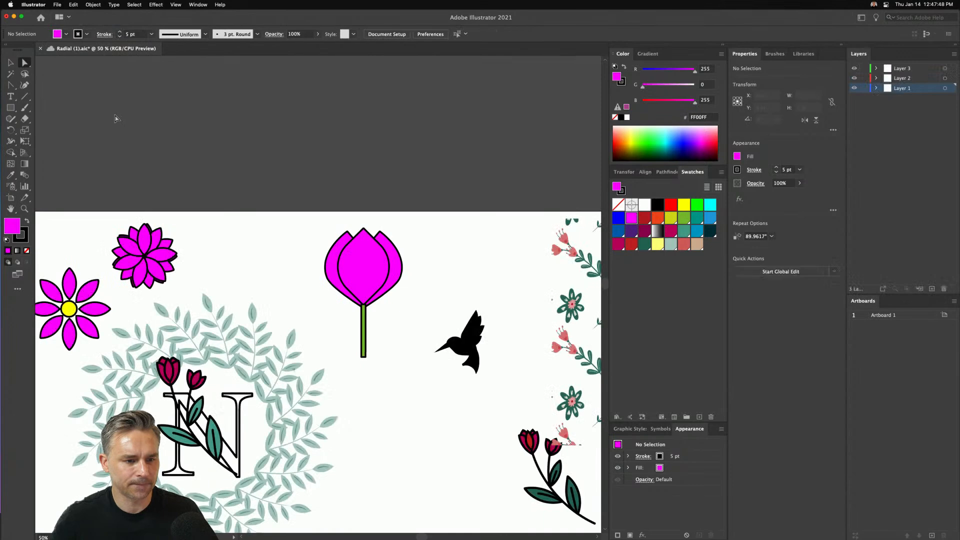
- Delete the existing floral grid repeat that covers the area beside the hummingbird
{"action": "scroll", "coordinate": [140, 182], "scroll_direction": "down", "scroll_amount": 5}
{"action": "scroll", "coordinate": [140, 181], "scroll_direction": "left", "scroll_amount": 5}
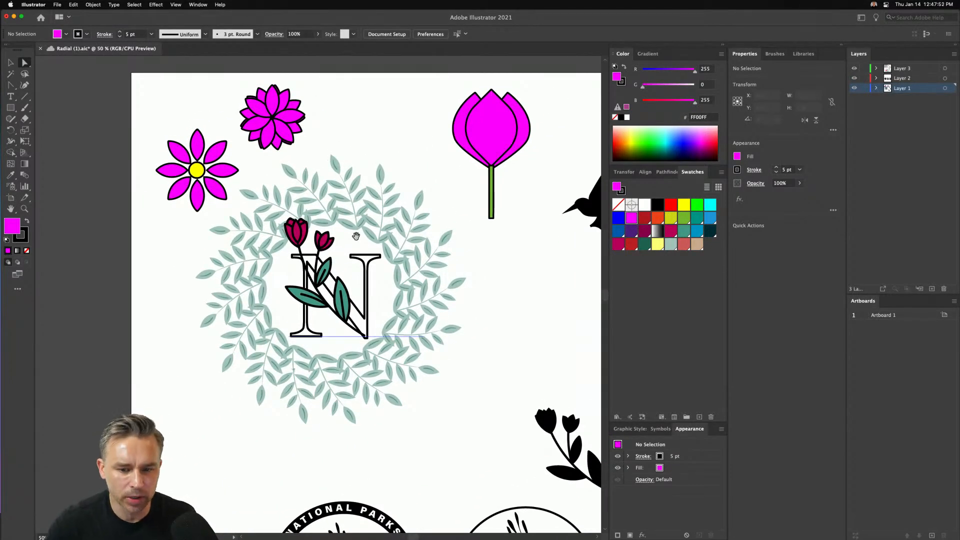
{"action": "scroll", "coordinate": [330, 156], "scroll_direction": "right", "scroll_amount": 10}
{"action": "scroll", "coordinate": [272, 184], "scroll_direction": "up", "scroll_amount": 4}
{"action": "scroll", "coordinate": [272, 184], "scroll_direction": "right", "scroll_amount": 5}
{"action": "scroll", "coordinate": [101, 294], "scroll_direction": "left", "scroll_amount": 3}
{"action": "scroll", "coordinate": [101, 294], "scroll_direction": "down", "scroll_amount": 1}
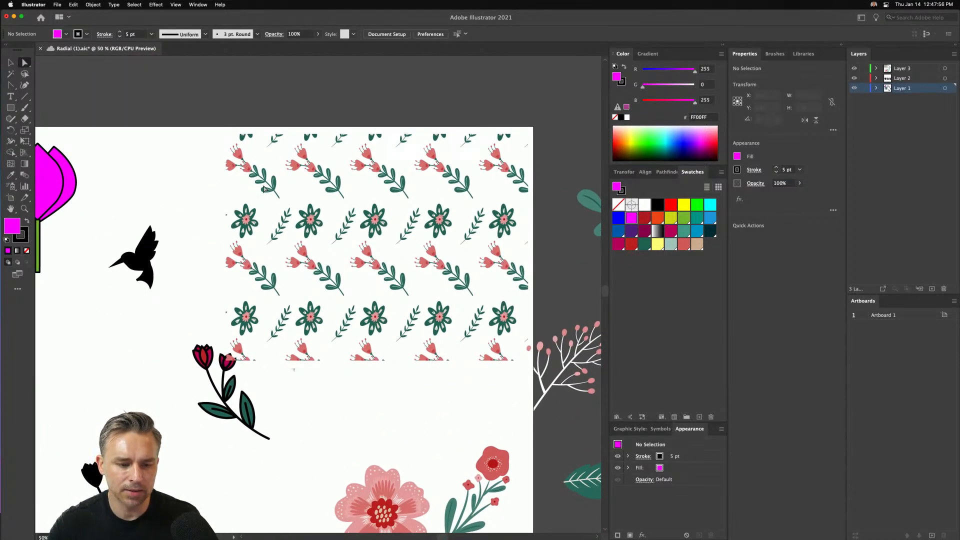
{"action": "key", "text": "v"}
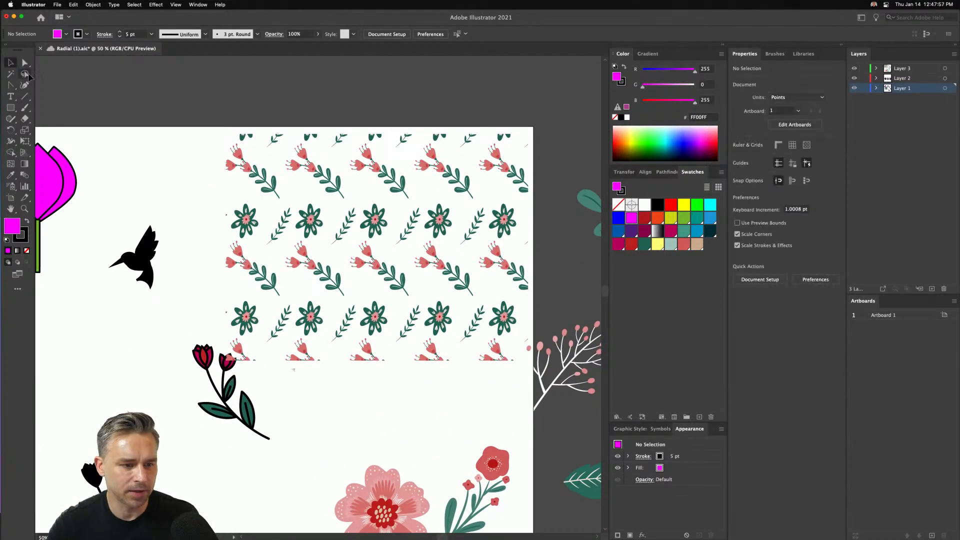
{"action": "left_click", "coordinate": [233, 162]}
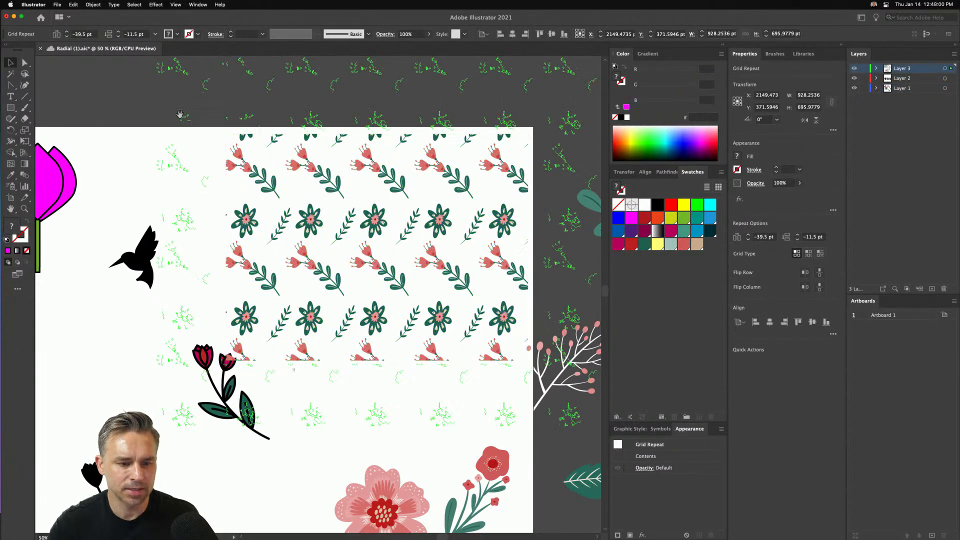
{"action": "left_click_drag", "start_coordinate": [175, 111], "coordinate": [219, 118]}
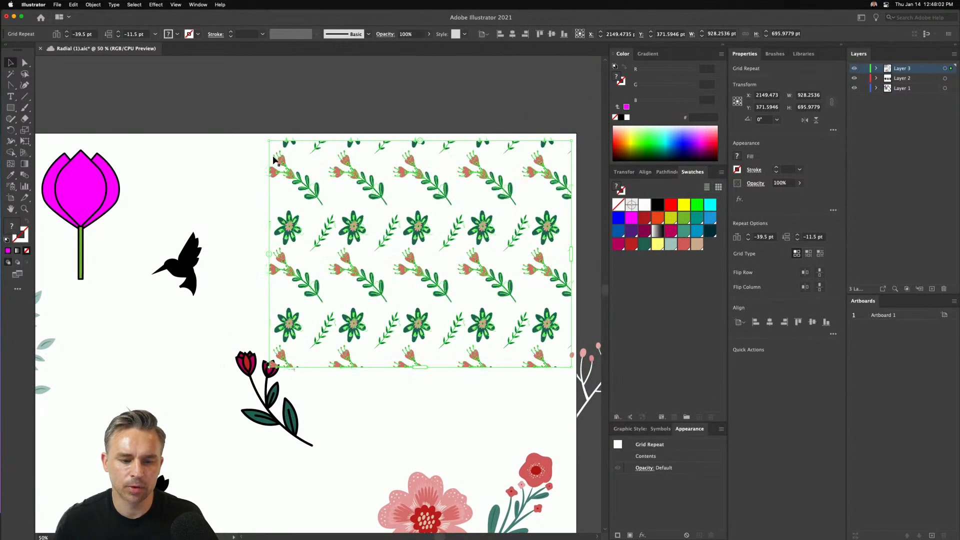
{"action": "key", "text": "Delete"}
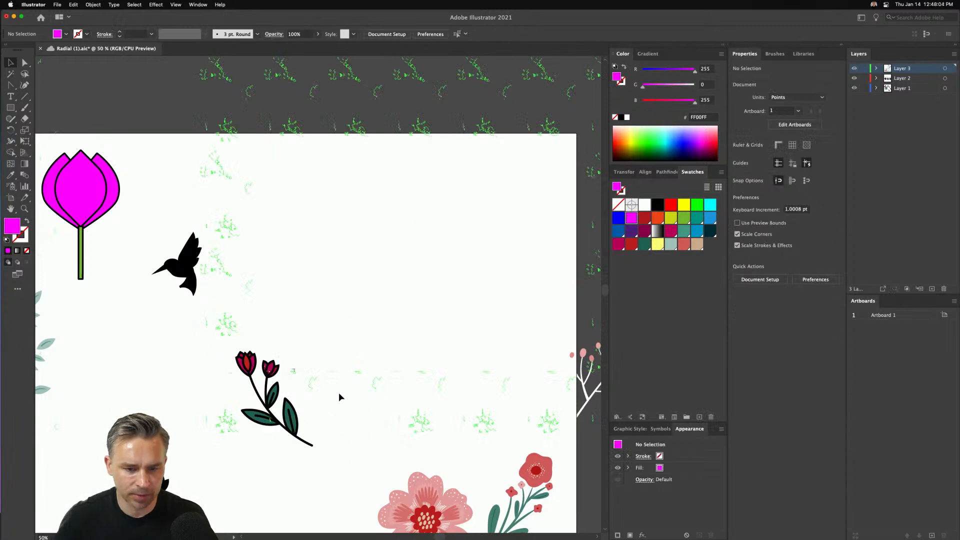
- Select the loose floral motifs in the artboard's lower corner and scale them down to about 267 × 319 pt
{"action": "left_click_drag", "start_coordinate": [407, 459], "coordinate": [516, 520]}
{"action": "scroll", "coordinate": [517, 520], "scroll_direction": "down", "scroll_amount": 5}
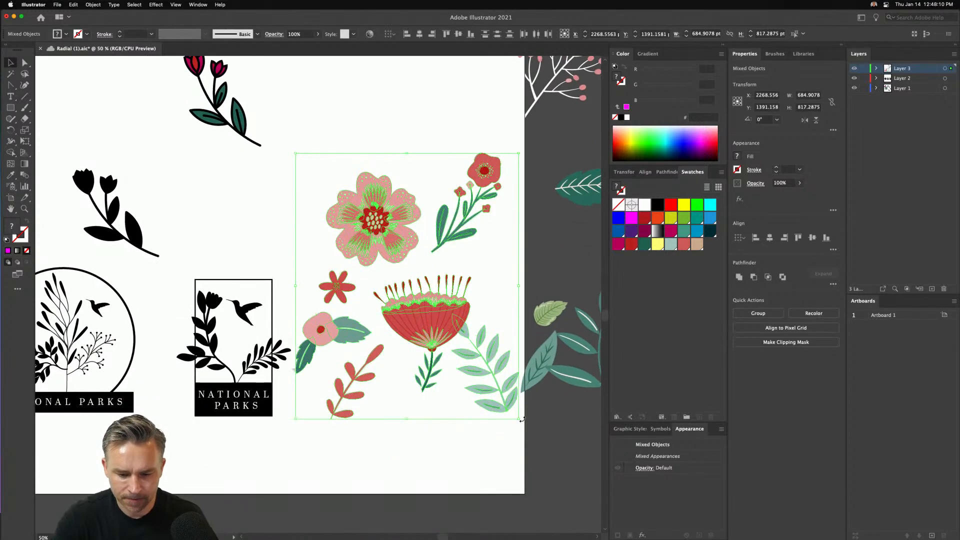
{"action": "left_click_drag", "start_coordinate": [517, 421], "coordinate": [383, 257]}
{"action": "scroll", "coordinate": [386, 370], "scroll_direction": "up", "scroll_amount": 8}
{"action": "scroll", "coordinate": [386, 370], "scroll_direction": "left", "scroll_amount": 3}
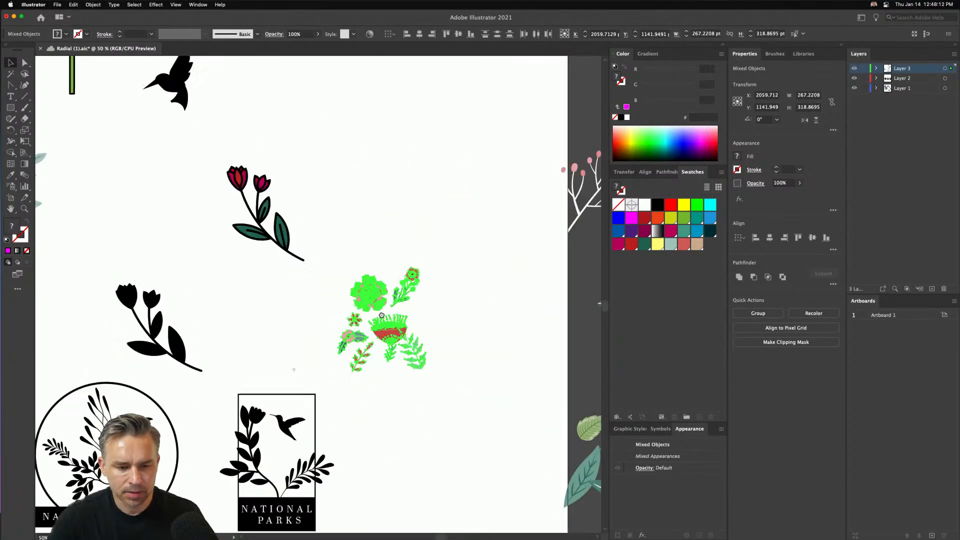
- Move the scaled floral motifs up into the empty area beside the hummingbird
{"action": "left_click_drag", "start_coordinate": [386, 370], "coordinate": [301, 101]}
{"action": "scroll", "coordinate": [301, 101], "scroll_direction": "up", "scroll_amount": 5}
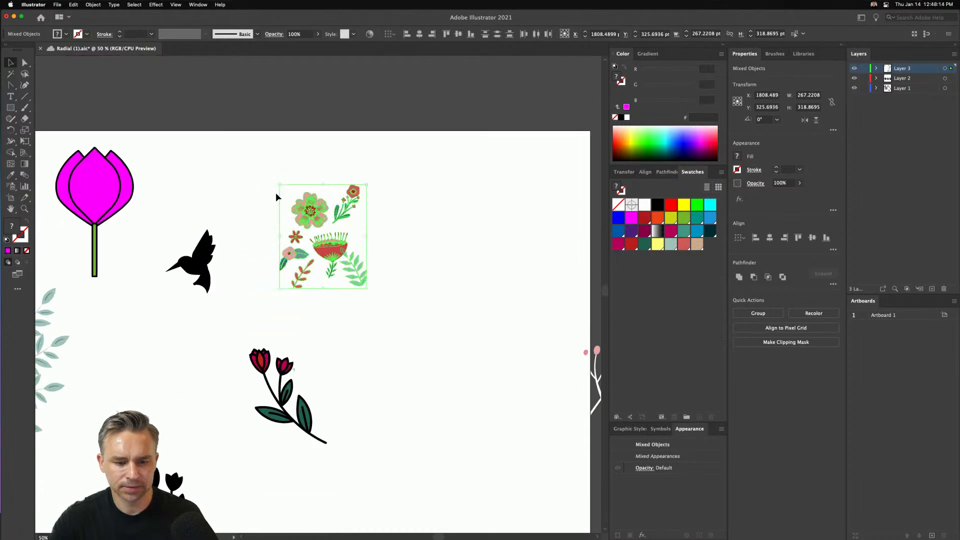
{"action": "key", "text": "super+equal"}
{"action": "left_click_drag", "start_coordinate": [276, 194], "coordinate": [258, 138]}
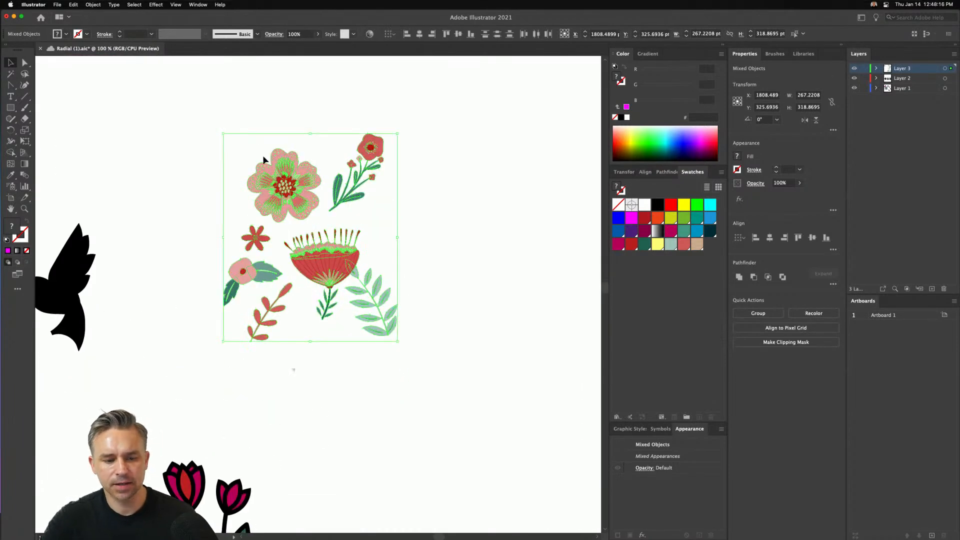
- Create a grid repeat from the selected floral motifs
{"action": "left_click", "coordinate": [93, 5]}
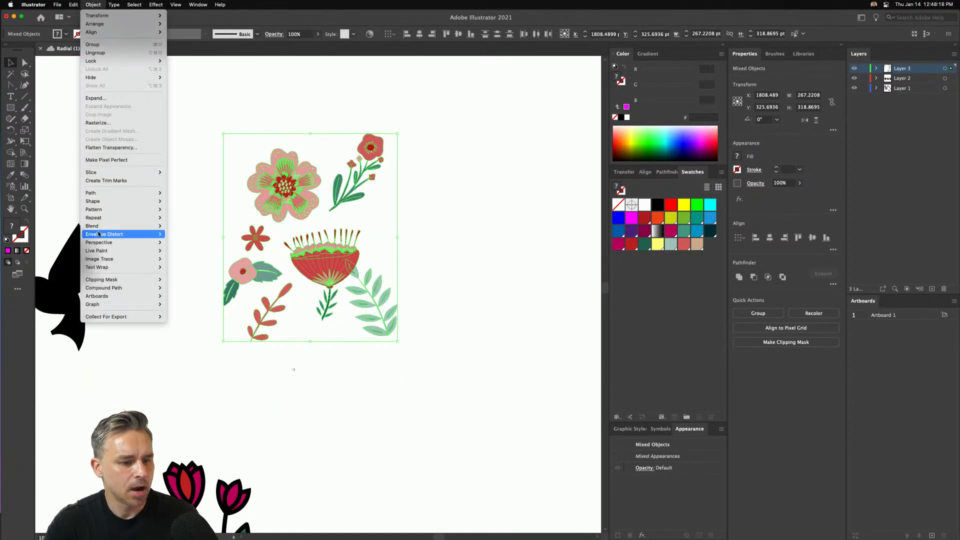
{"action": "mouse_move", "coordinate": [95, 208]}
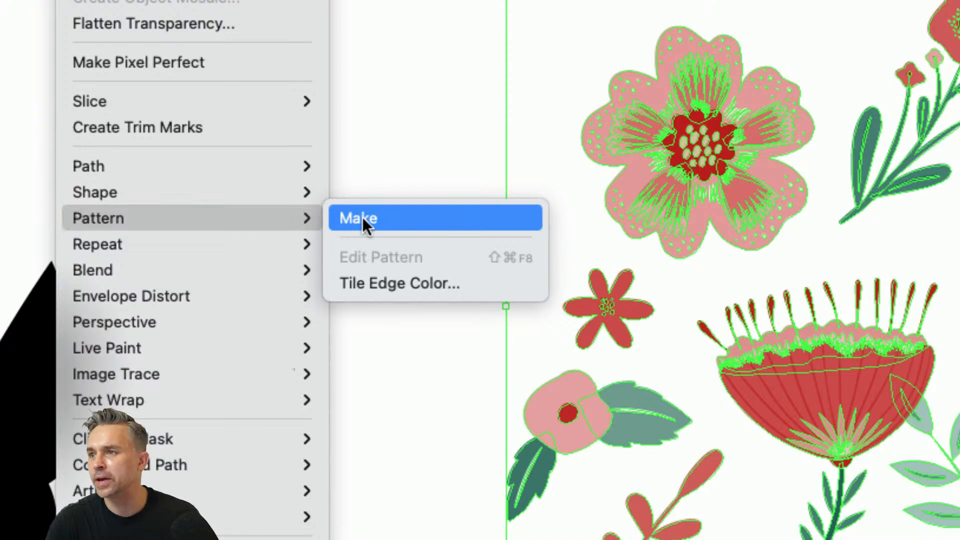
{"action": "mouse_move", "coordinate": [195, 245]}
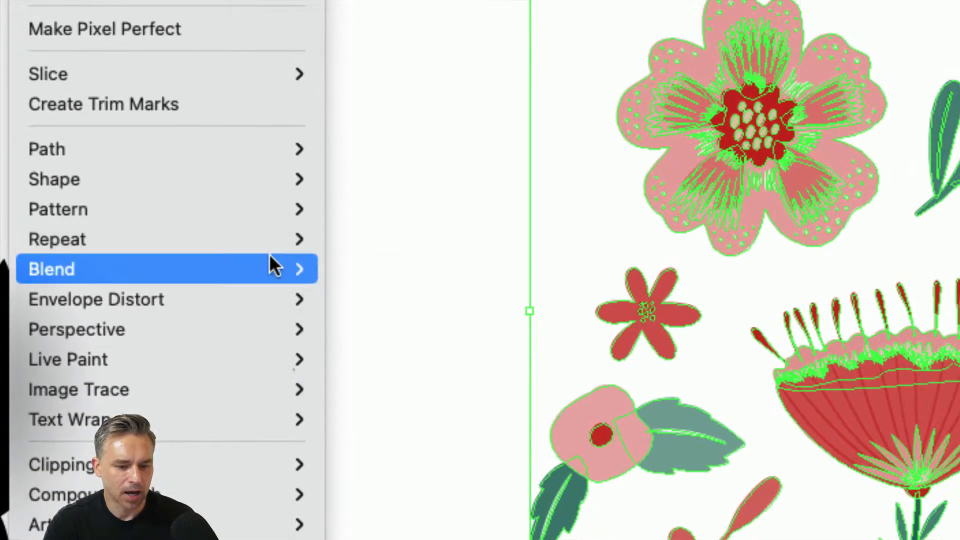
{"action": "mouse_move", "coordinate": [251, 239]}
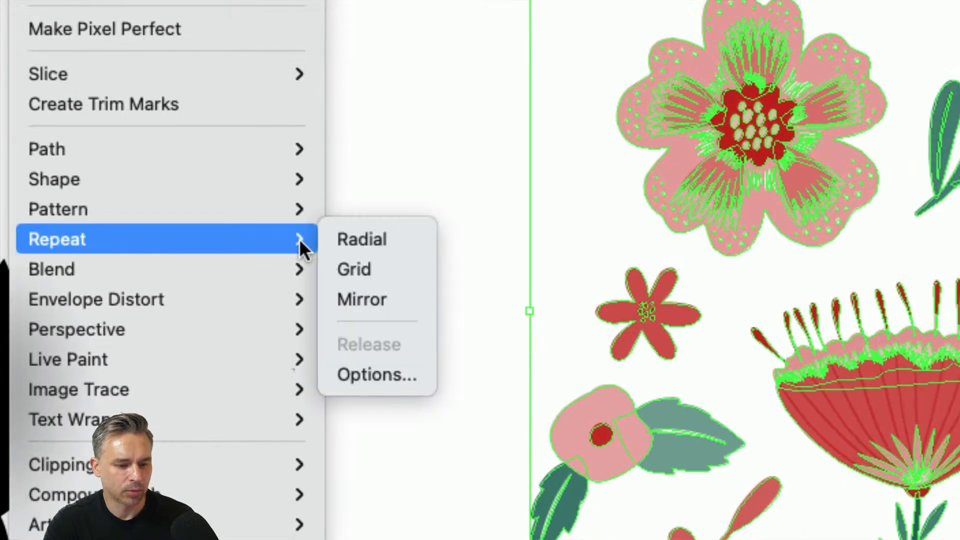
{"action": "left_click", "coordinate": [347, 270]}
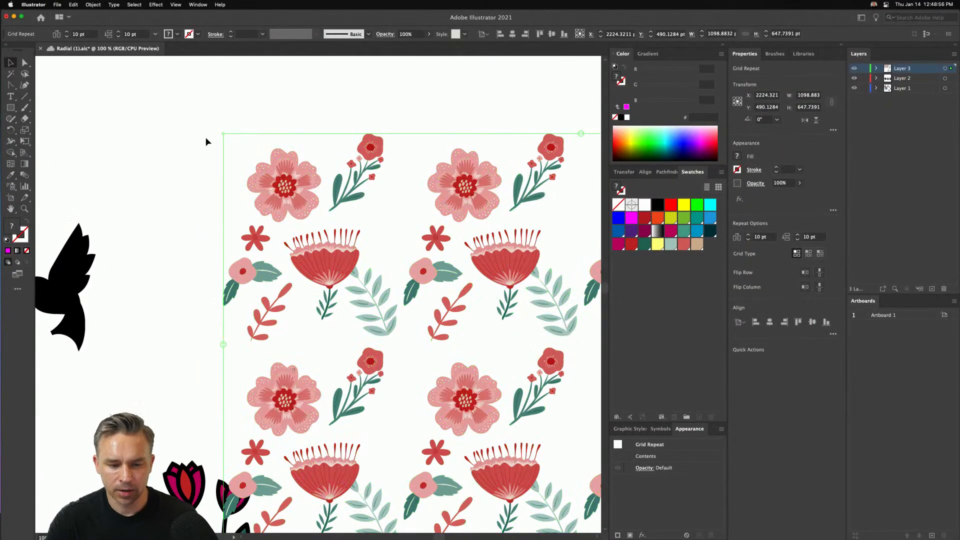
- Hide the artboards and move the floral grid repeat onto empty canvas above the tulip and hummingbird
{"action": "key", "text": "super+minus"}
{"action": "key", "text": "super+minus"}
{"action": "key", "text": "super+minus"}
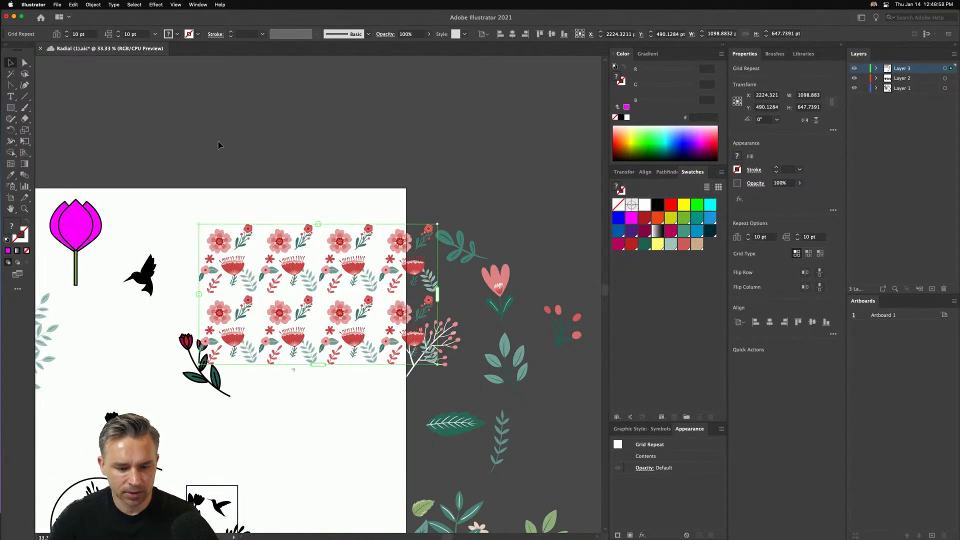
{"action": "left_click", "coordinate": [175, 5]}
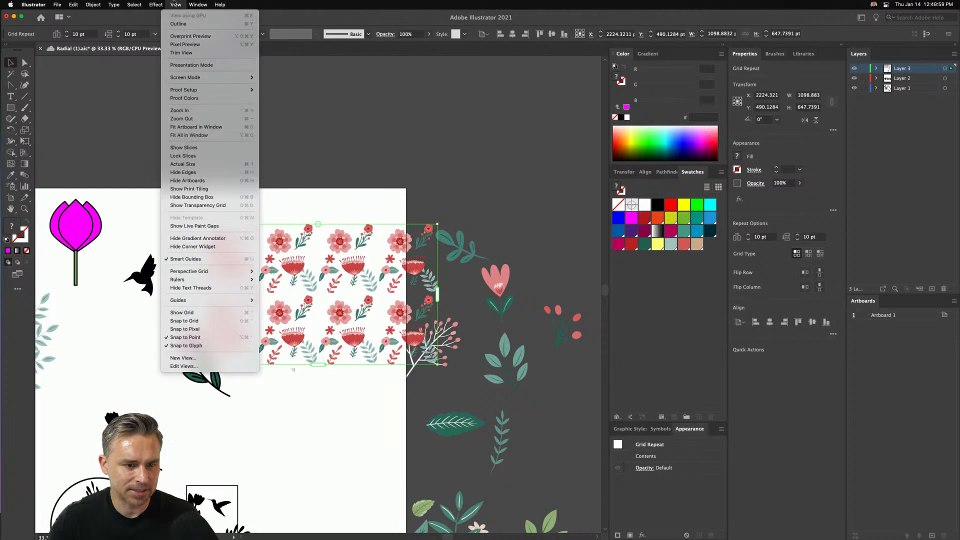
{"action": "left_click", "coordinate": [210, 181]}
{"action": "left_click_drag", "start_coordinate": [276, 240], "coordinate": [327, 245]}
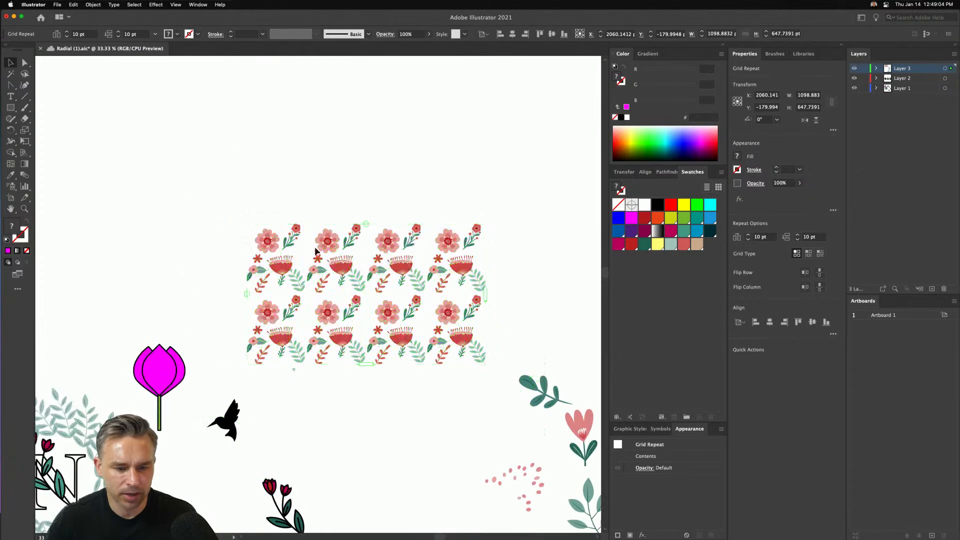
- Change Layer 3's color to Medium Blue and deselect the grid repeat
{"action": "key", "text": "super+equal"}
{"action": "left_click_drag", "start_coordinate": [273, 192], "coordinate": [345, 179]}
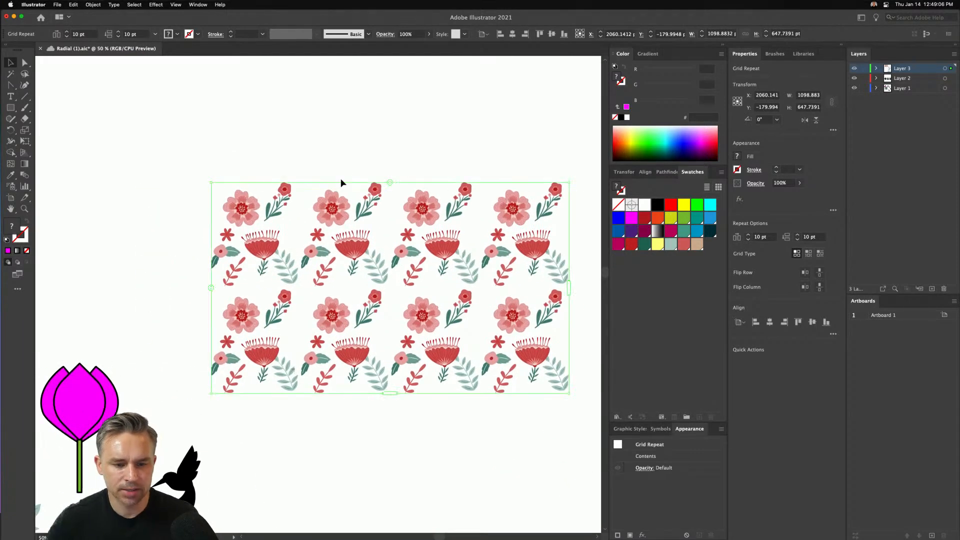
{"action": "double_click", "coordinate": [930, 72]}
{"action": "left_click", "coordinate": [294, 167]}
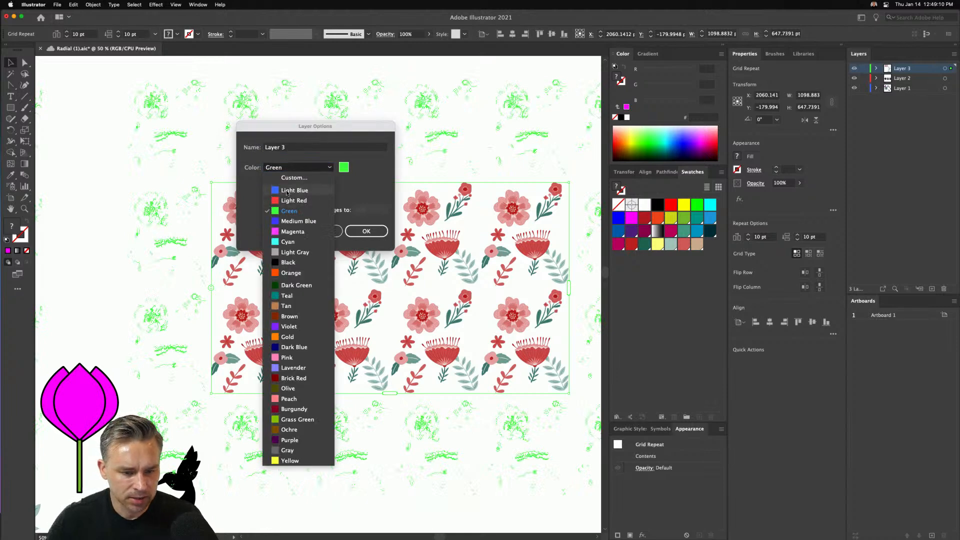
{"action": "left_click", "coordinate": [299, 221]}
{"action": "left_click", "coordinate": [366, 231]}
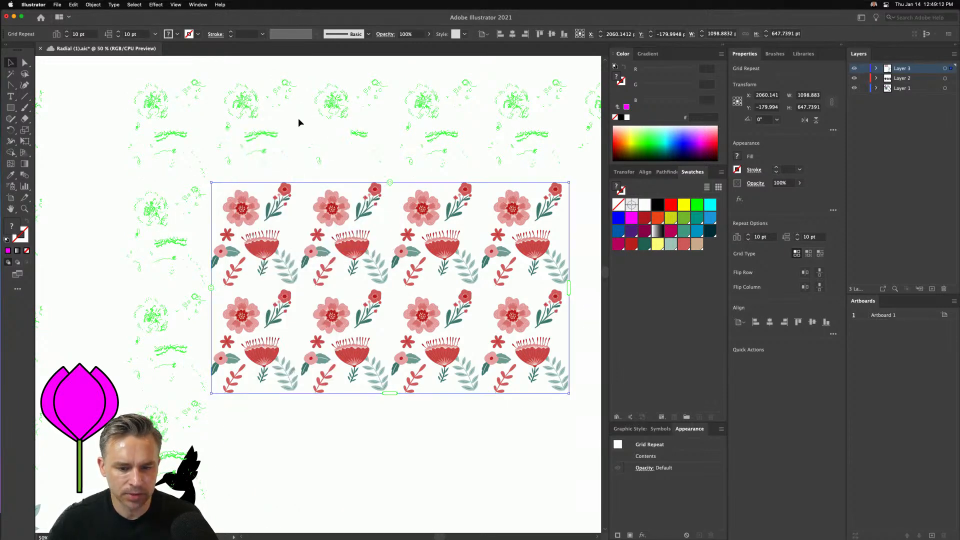
{"action": "left_click", "coordinate": [74, 130]}
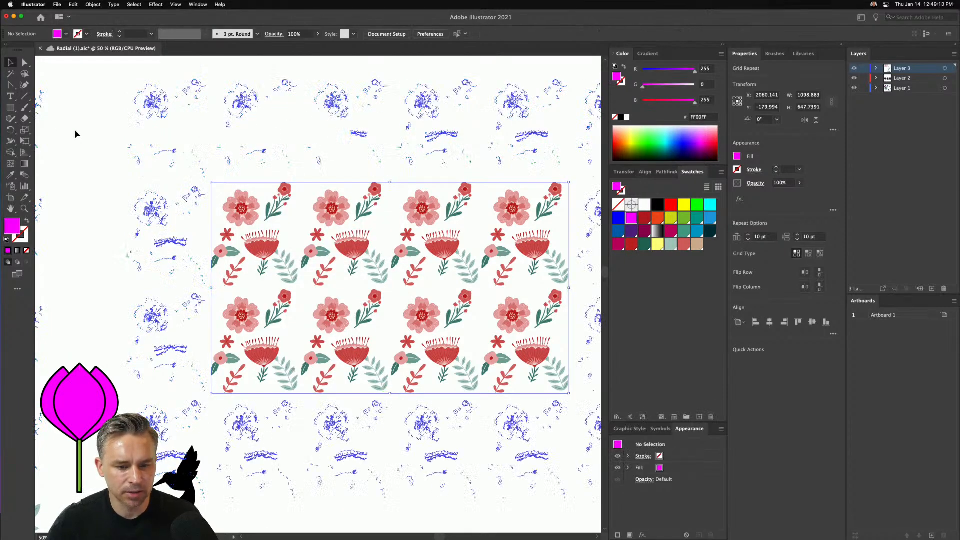
- Tighten the grid repeat's spacing to about -62 pt horizontally and -34 pt vertically so the motifs interlock
{"action": "left_click", "coordinate": [332, 205]}
{"action": "left_click_drag", "start_coordinate": [390, 184], "coordinate": [359, 183]}
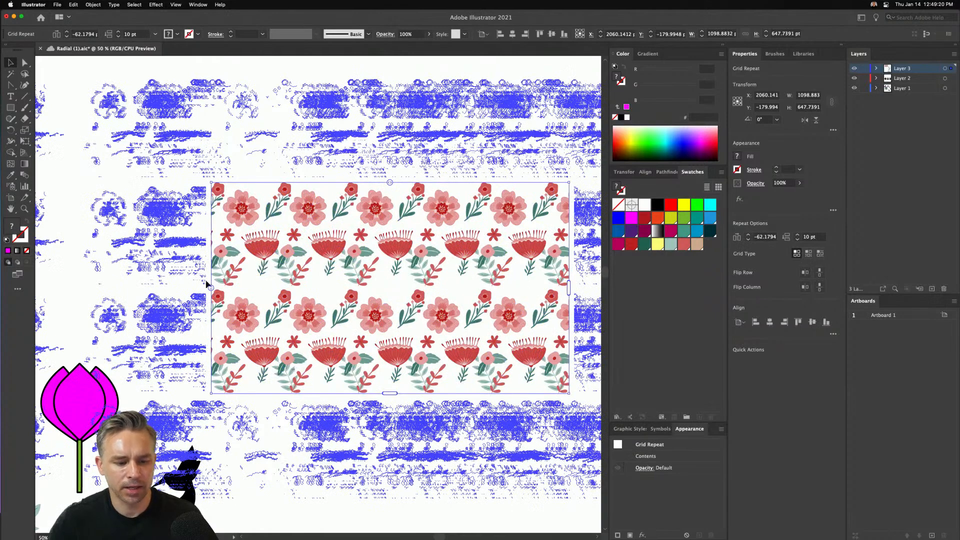
{"action": "left_click_drag", "start_coordinate": [210, 290], "coordinate": [210, 276]}
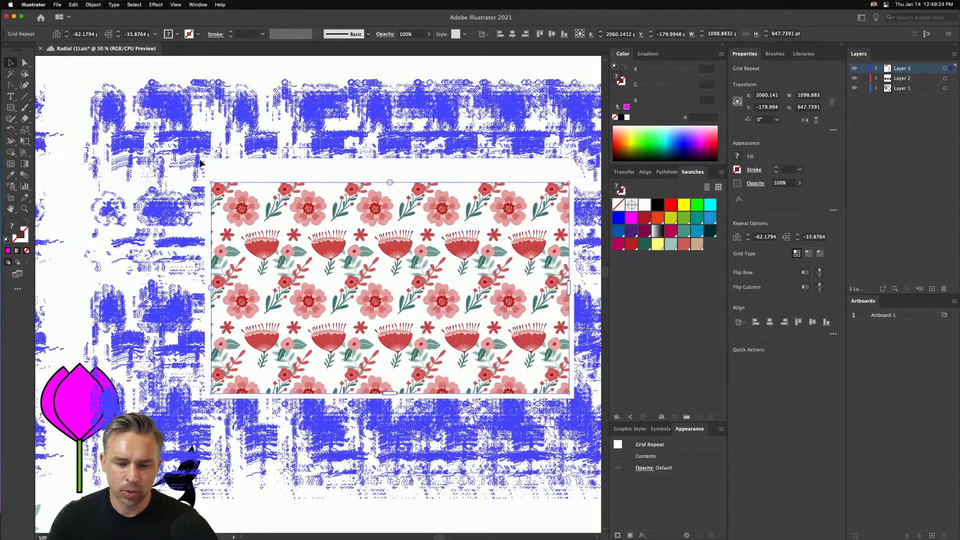
{"action": "left_click", "coordinate": [65, 71]}
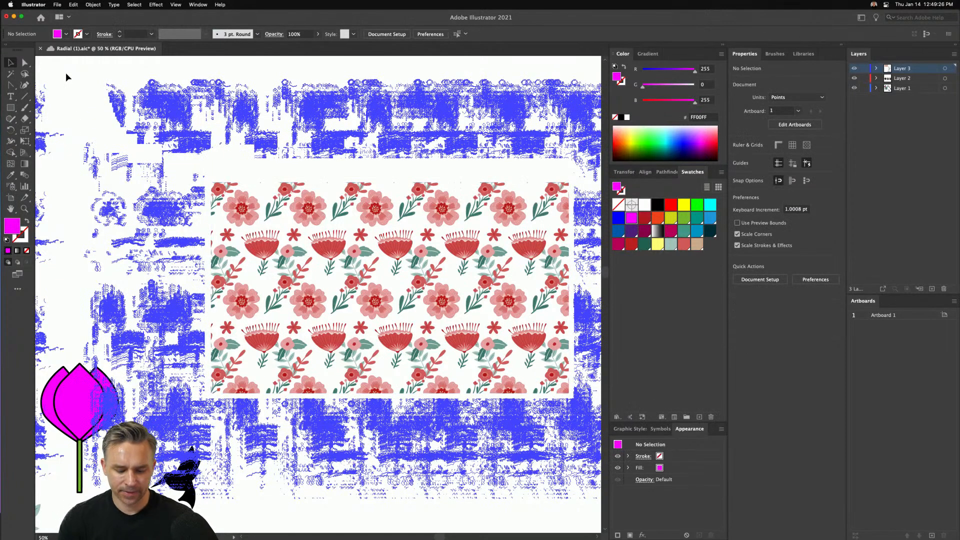
- Isolate the grid repeat, tilt its fan-shaped red flower counterclockwise, and exit isolation mode
{"action": "key", "text": "super+equal"}
{"action": "key", "text": "super+equal"}
{"action": "key", "text": "super+equal"}
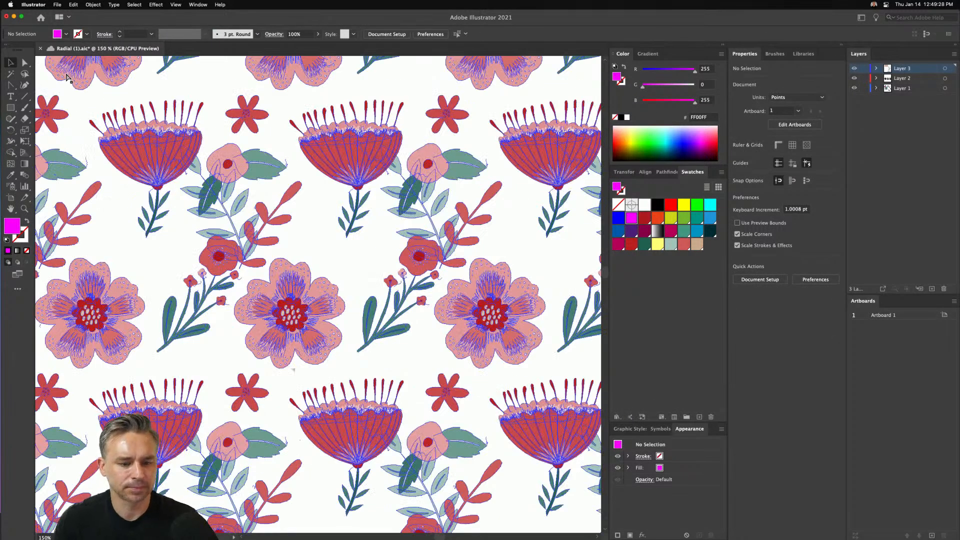
{"action": "key", "text": "super+minus"}
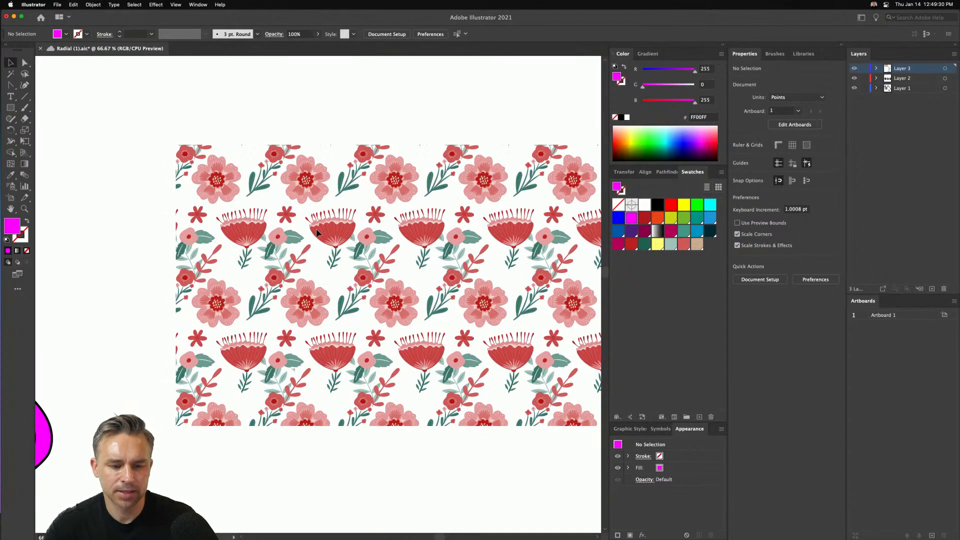
{"action": "left_click", "coordinate": [334, 235]}
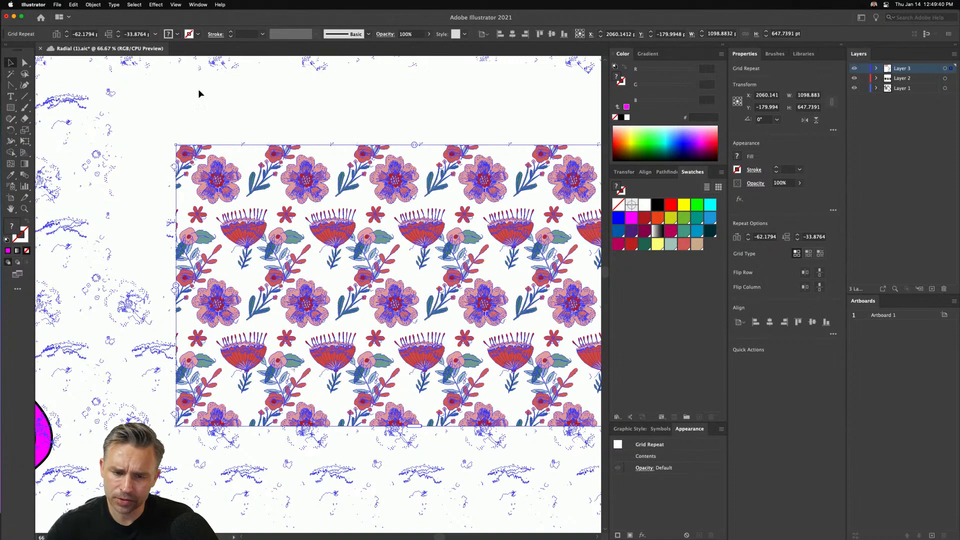
{"action": "double_click", "coordinate": [326, 231]}
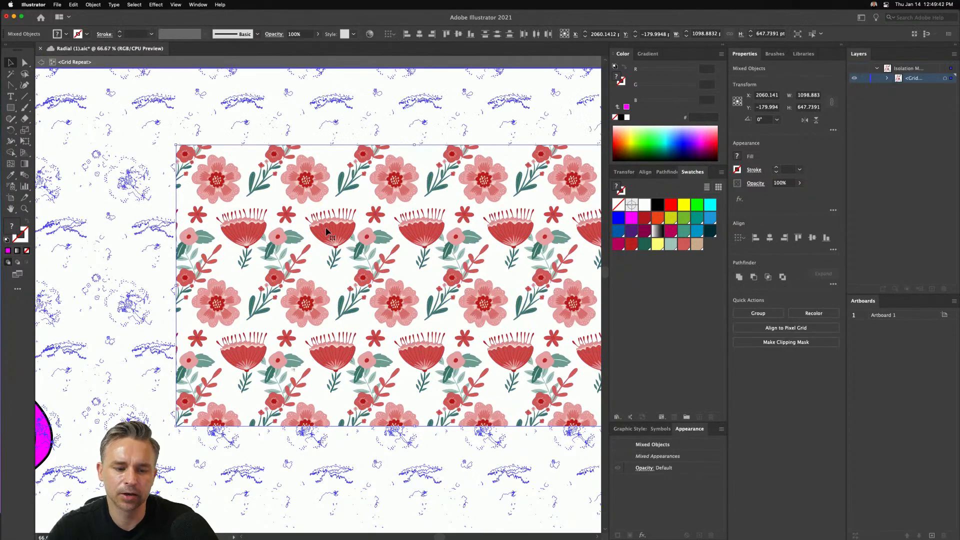
{"action": "left_click", "coordinate": [326, 232]}
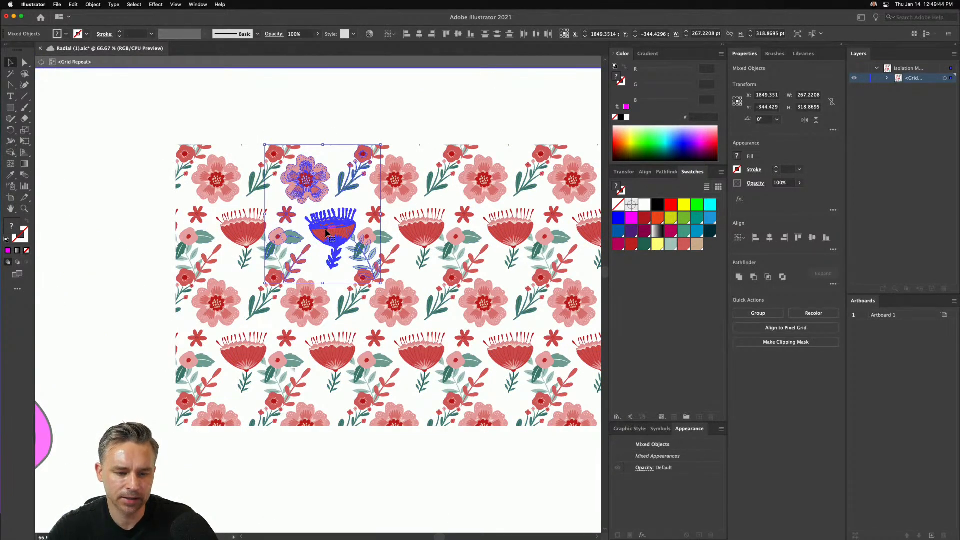
{"action": "double_click", "coordinate": [324, 233]}
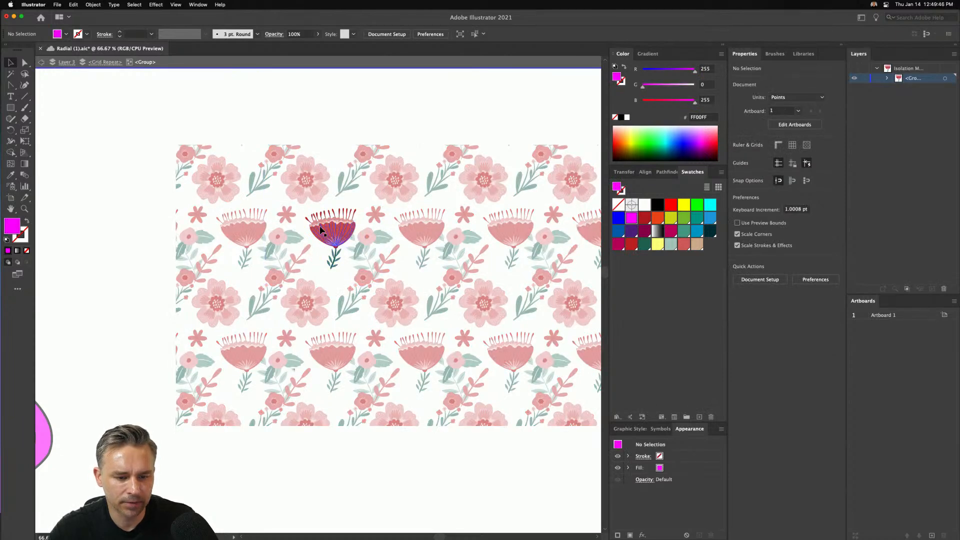
{"action": "left_click", "coordinate": [105, 62]}
{"action": "left_click", "coordinate": [323, 234]}
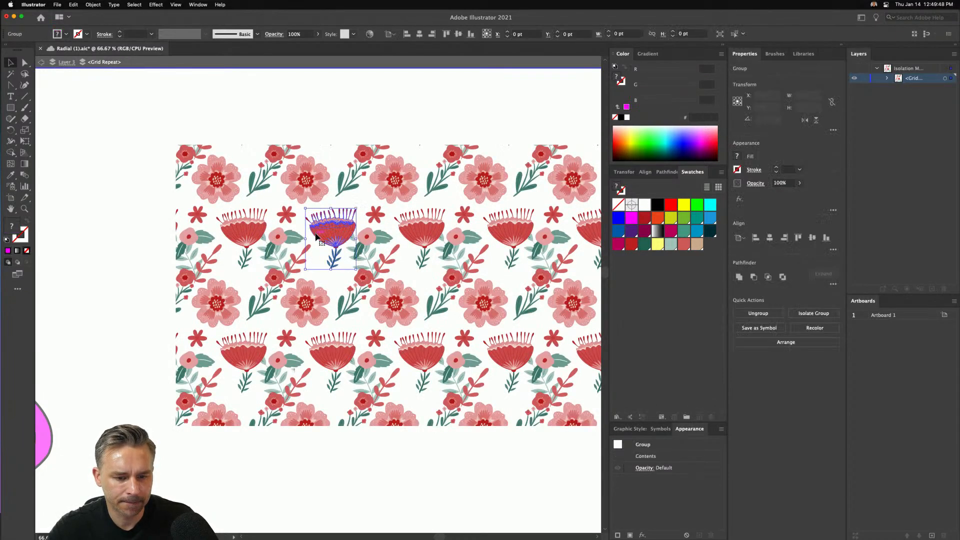
{"action": "left_click_drag", "start_coordinate": [323, 234], "coordinate": [309, 201]}
{"action": "double_click", "coordinate": [290, 119]}
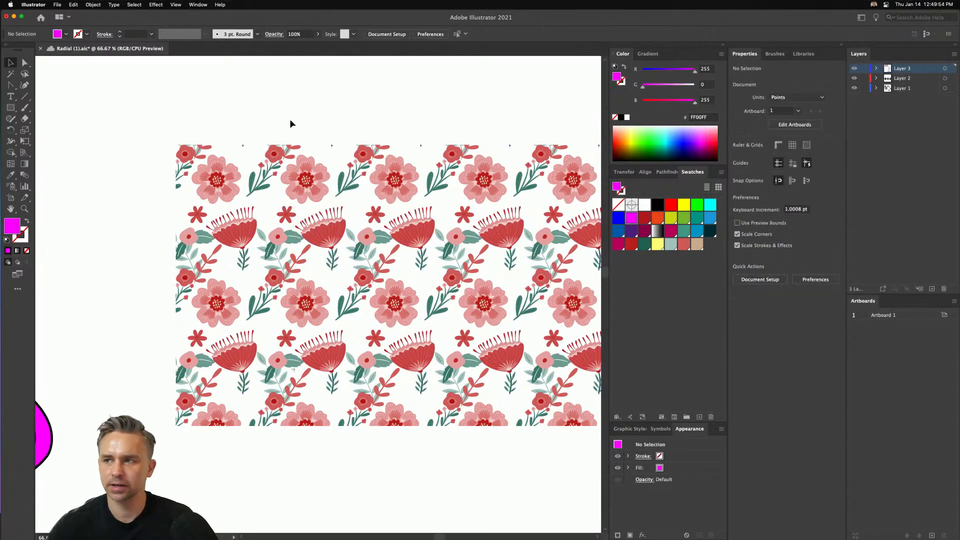
- View the edited floral pattern at 100% zoom and switch to the Creative Cloud app
{"action": "key", "text": "super+1"}
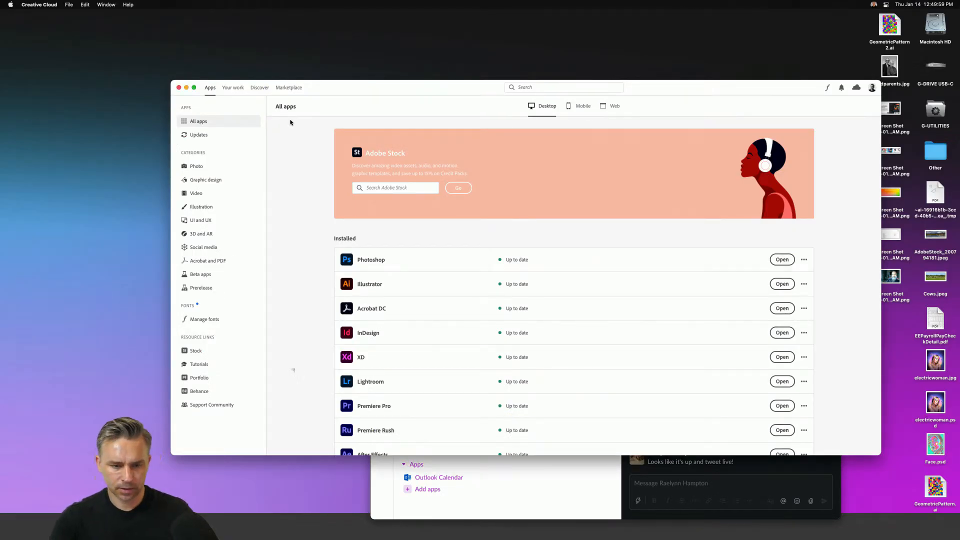
{"action": "mouse_move", "coordinate": [240, 538]}
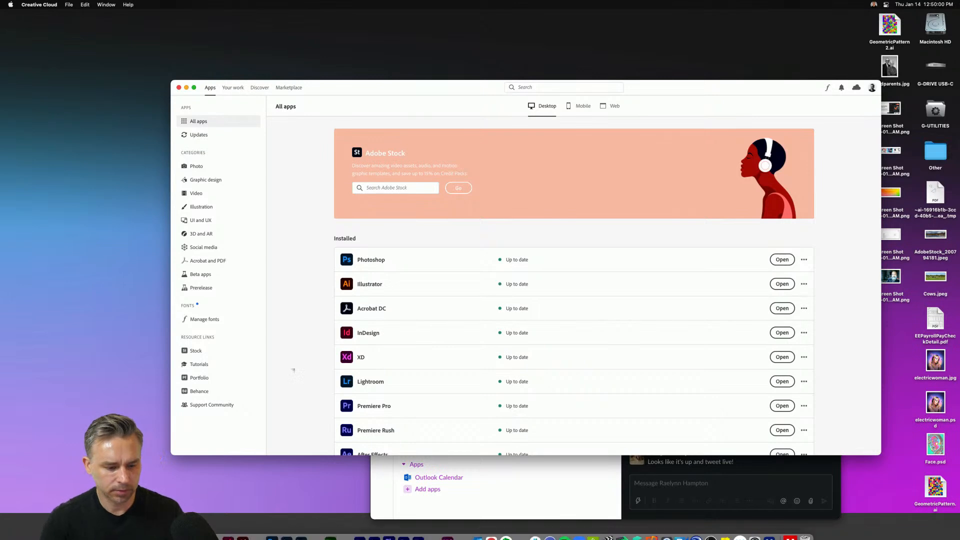
- Launch Illustrator and browse Creative Cloud's updates list, all apps, and the Graphic design and Illustration app categories
{"action": "left_click", "coordinate": [244, 530]}
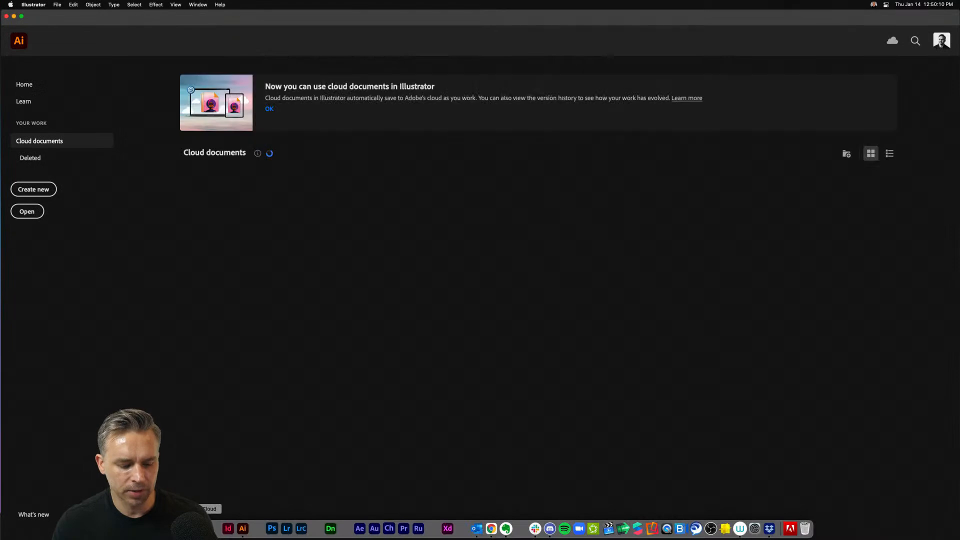
{"action": "left_click", "coordinate": [203, 528]}
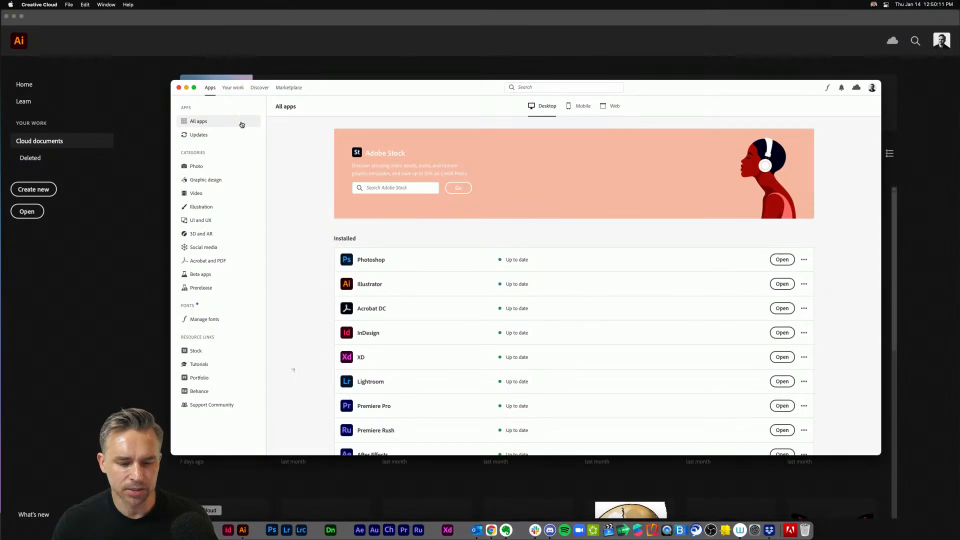
{"action": "left_click", "coordinate": [192, 136]}
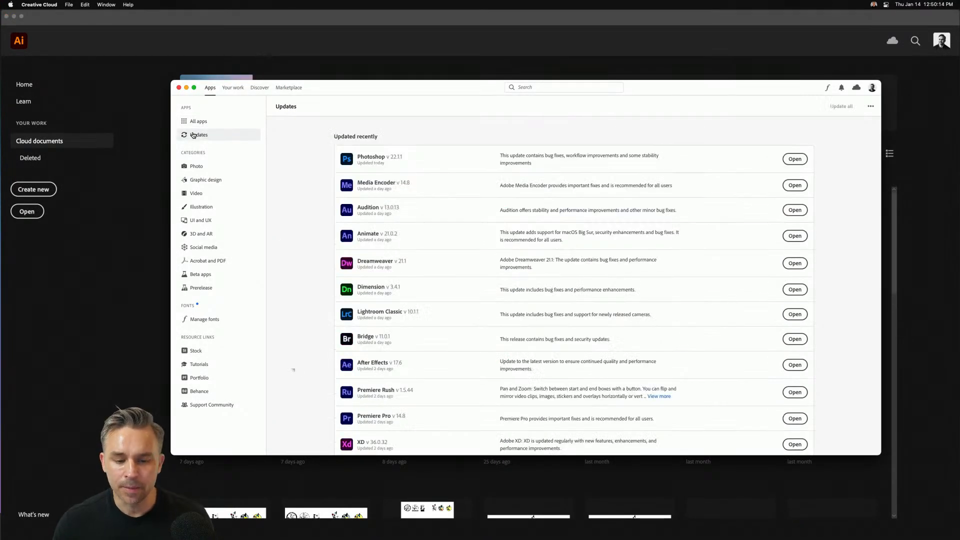
{"action": "left_click", "coordinate": [189, 123]}
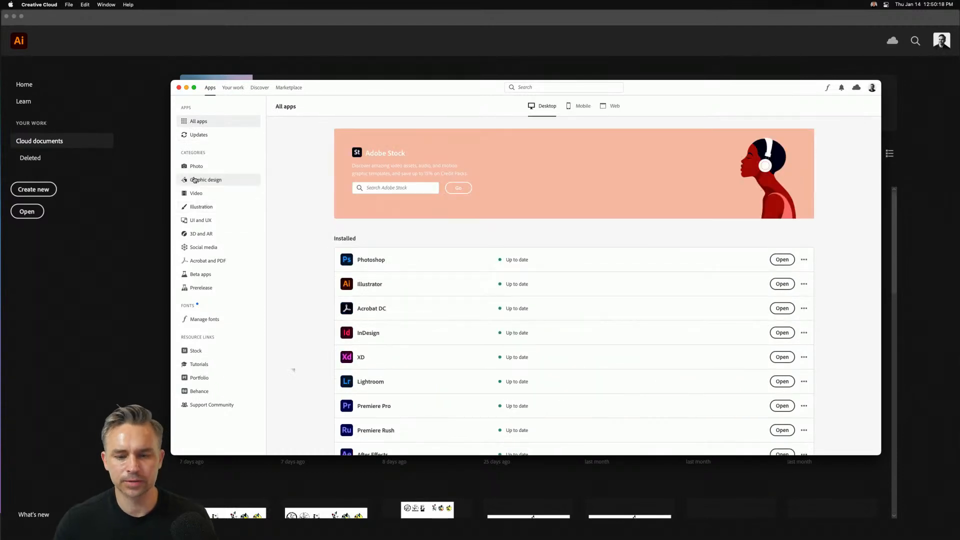
{"action": "left_click", "coordinate": [194, 180]}
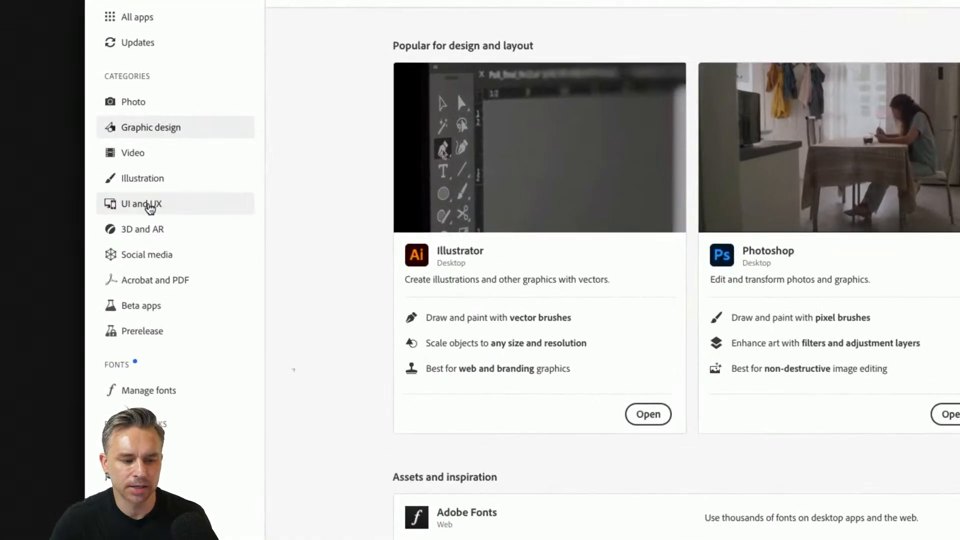
{"action": "left_click", "coordinate": [151, 184]}
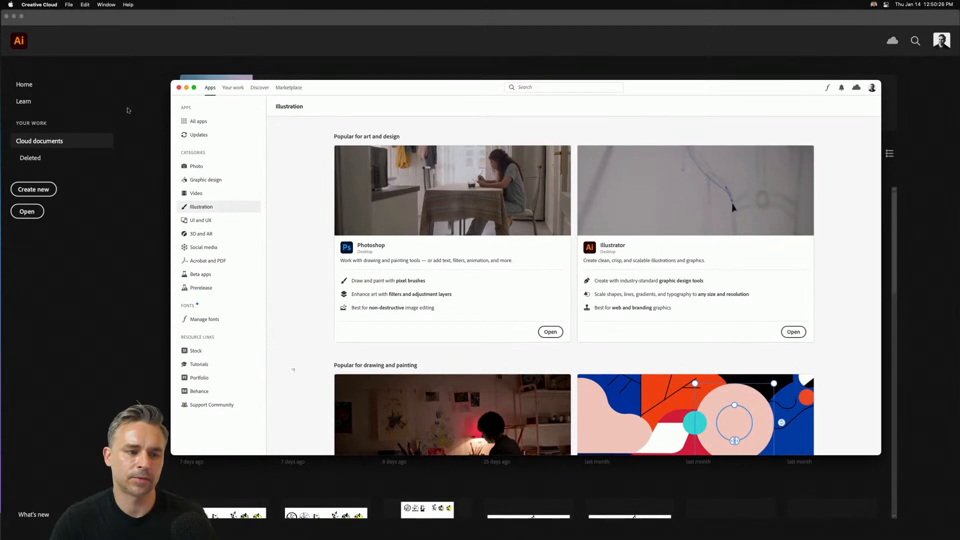
- Minimize Creative Cloud and open the Radial (1) cloud document in Illustrator
{"action": "left_click", "coordinate": [185, 88]}
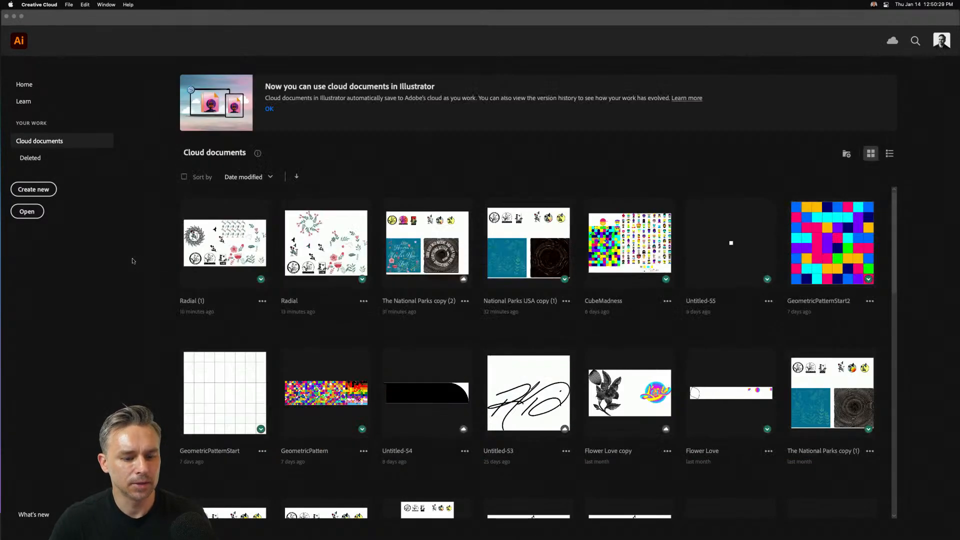
{"action": "left_click", "coordinate": [57, 266]}
{"action": "left_click", "coordinate": [222, 243]}
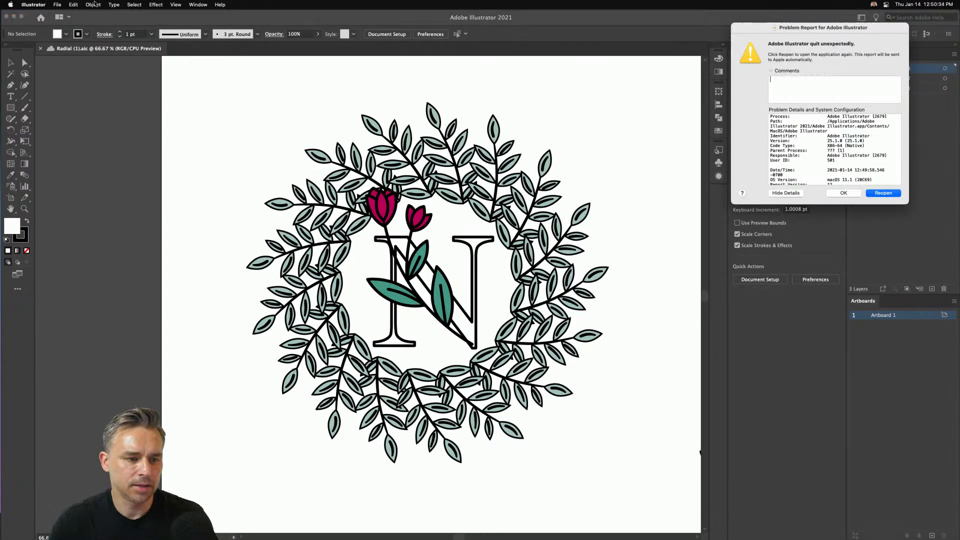
- Select the leaf wreath's radial repeat around the letter N and try to apply a grid repeat to it
{"action": "left_click", "coordinate": [93, 4]}
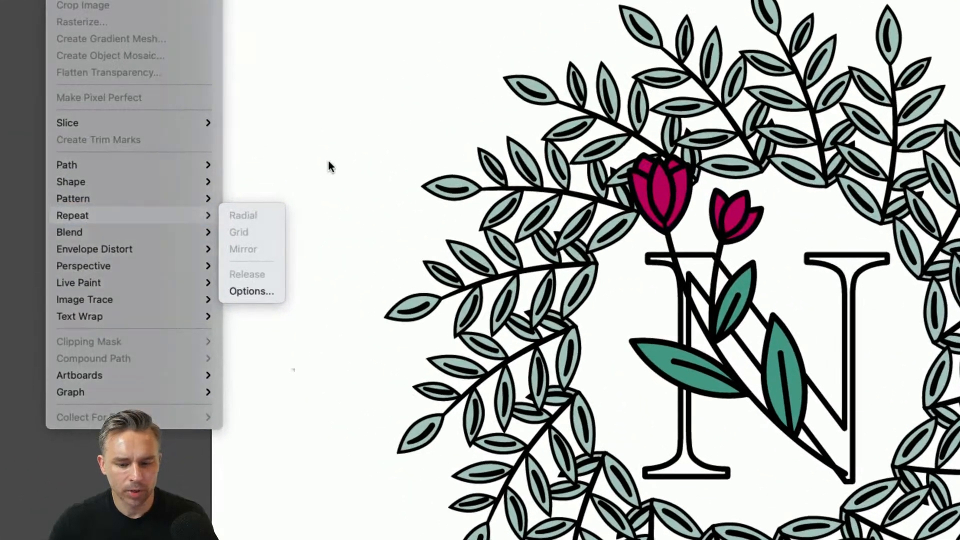
{"action": "left_click", "coordinate": [219, 190]}
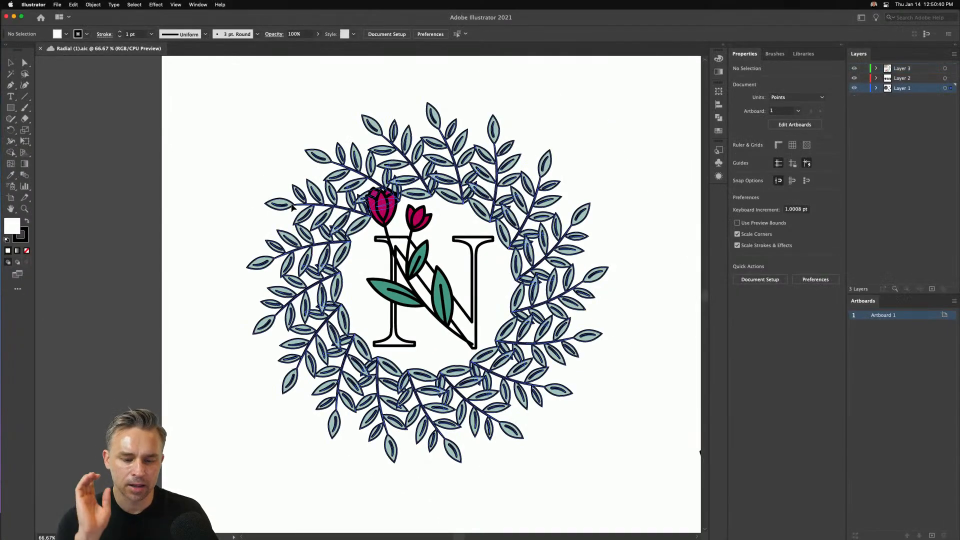
{"action": "left_click", "coordinate": [292, 207]}
{"action": "left_click", "coordinate": [93, 4]}
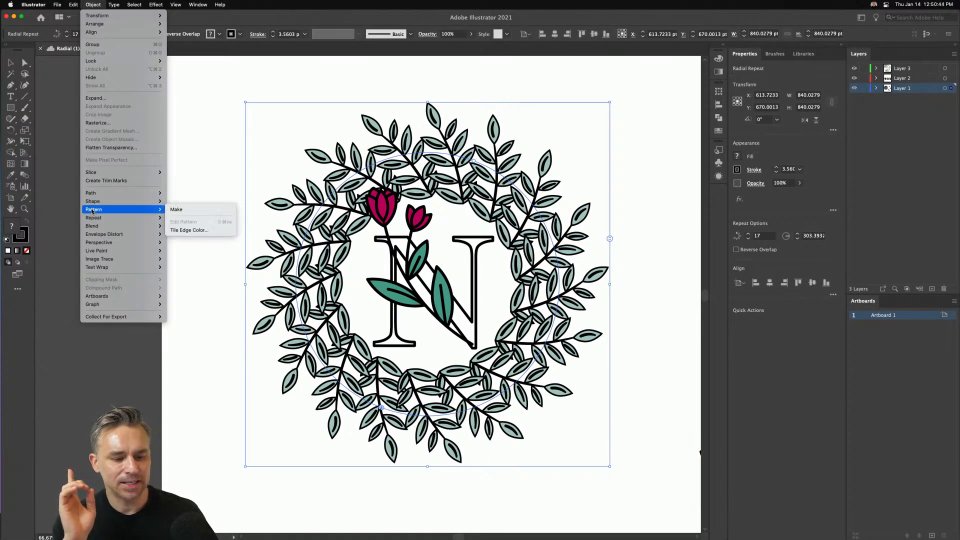
{"action": "mouse_move", "coordinate": [93, 219]}
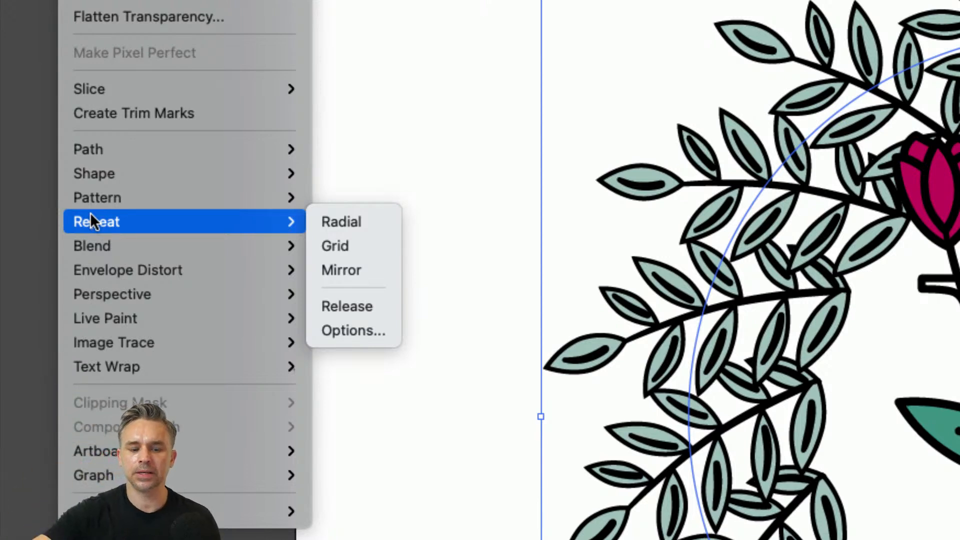
{"action": "left_click", "coordinate": [331, 244]}
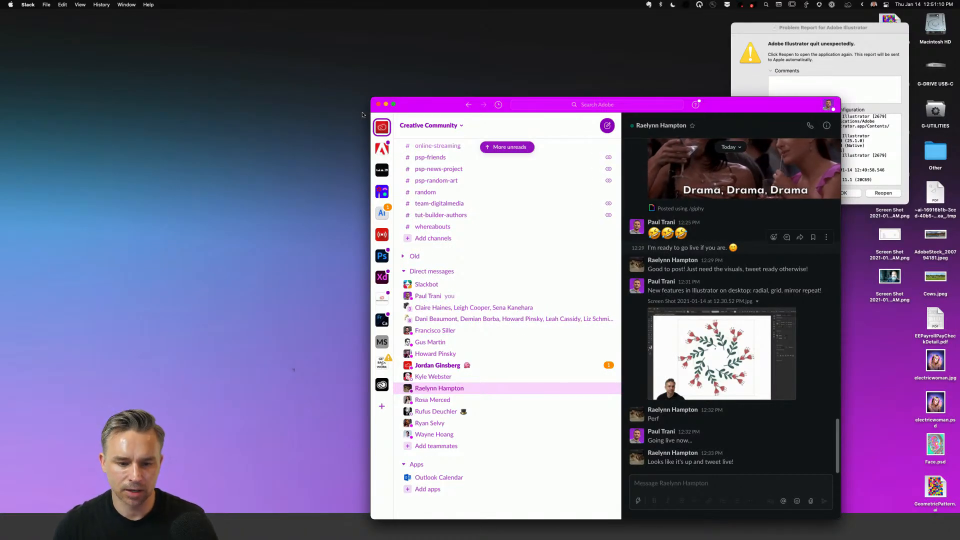
- Minimize Slack, dismiss both Illustrator crash reports without sending feedback, and relaunch Illustrator
{"action": "left_click", "coordinate": [386, 104]}
{"action": "left_click", "coordinate": [755, 41]}
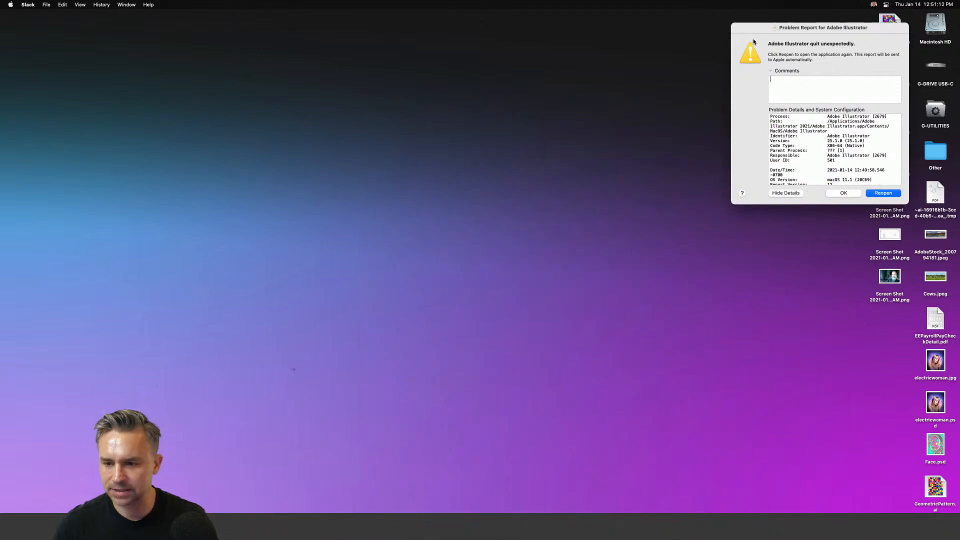
{"action": "left_click", "coordinate": [844, 193]}
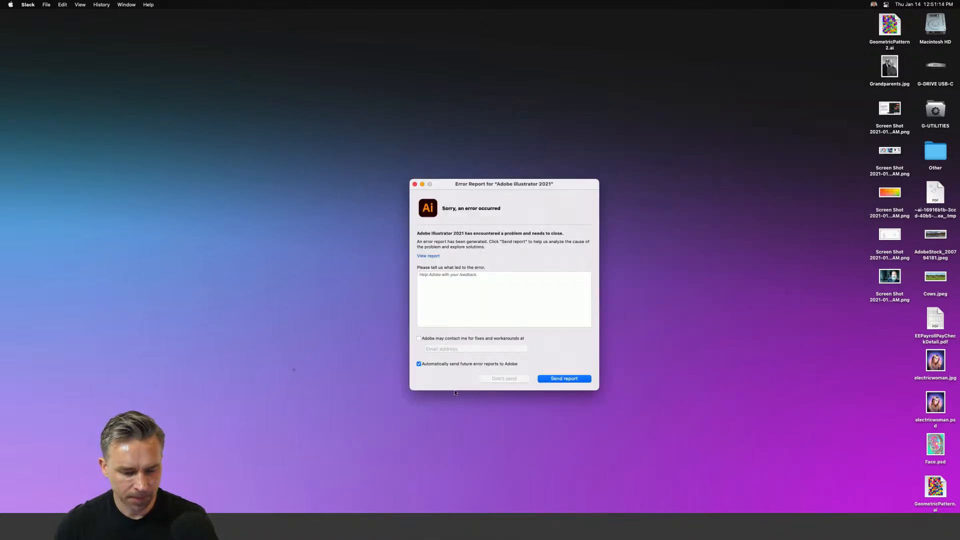
{"action": "left_click", "coordinate": [414, 185]}
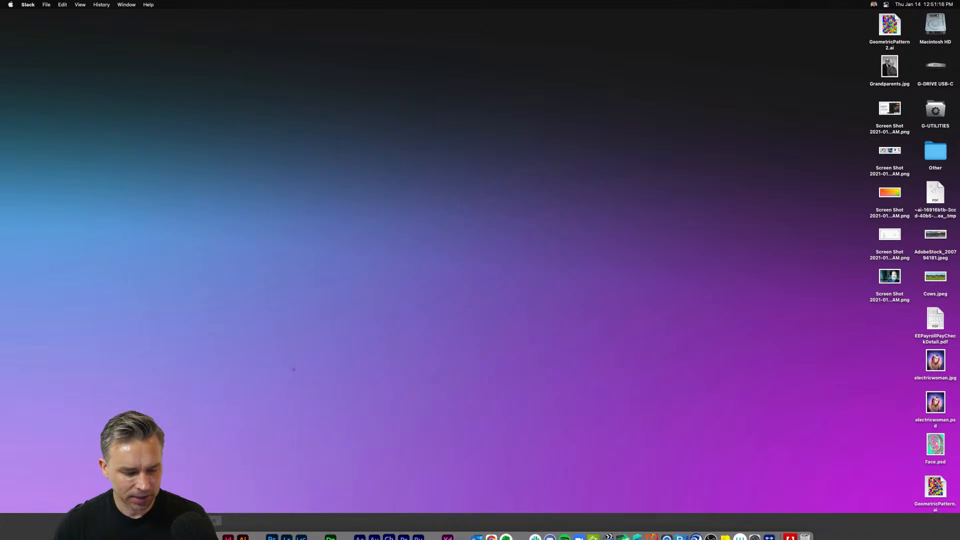
{"action": "left_click", "coordinate": [243, 528]}
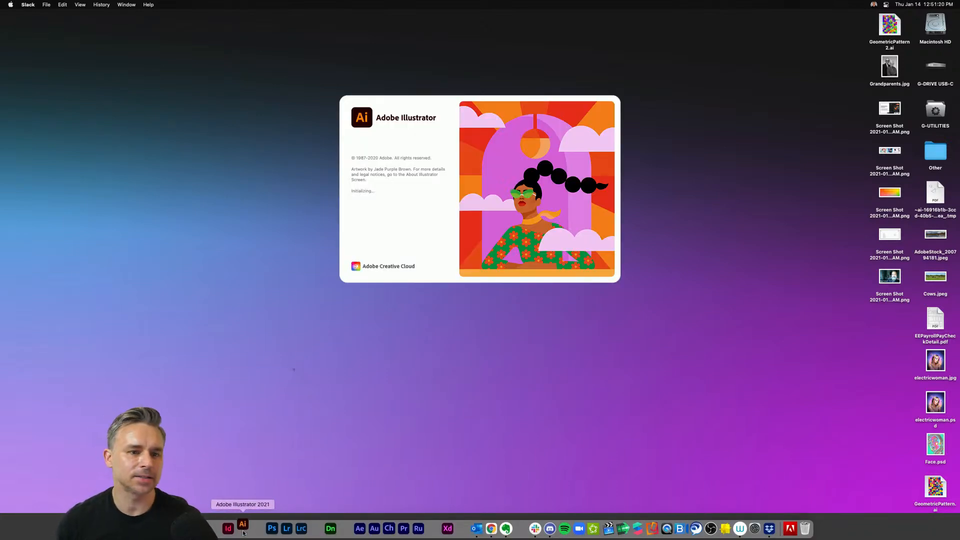